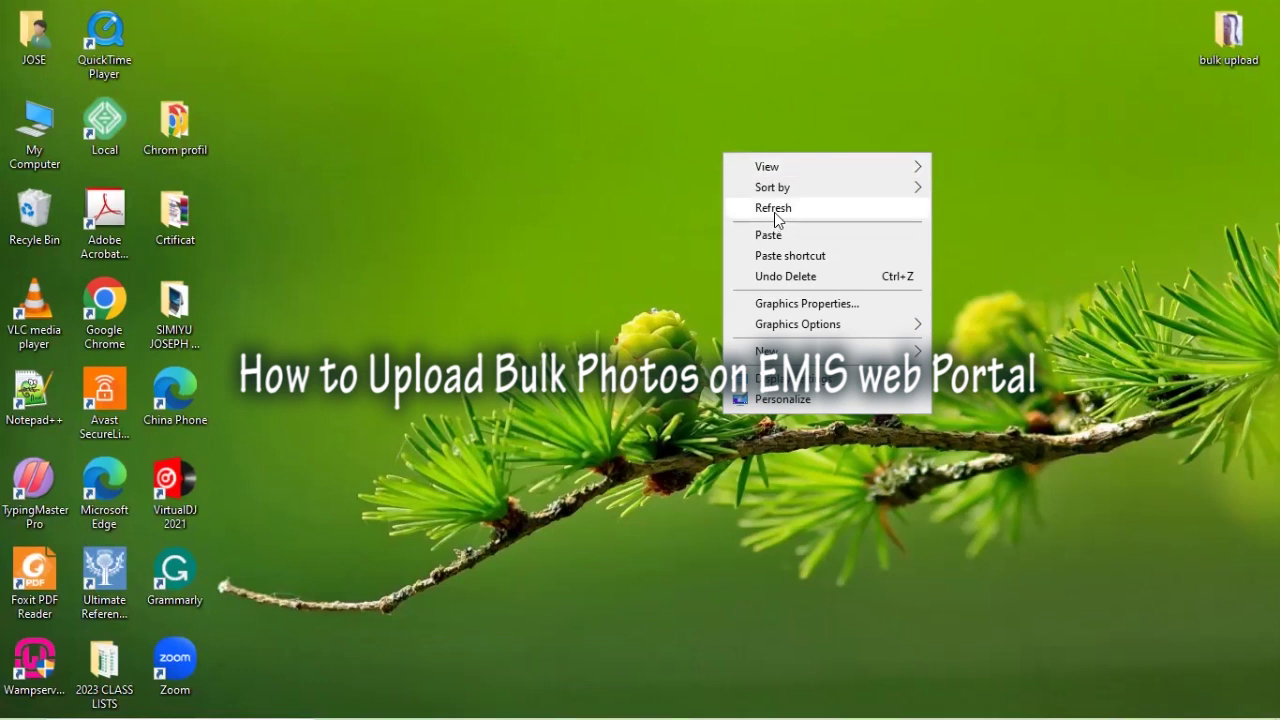
- Refresh the Windows desktop, then start Google Chrome from its taskbar icon
click(776, 210)
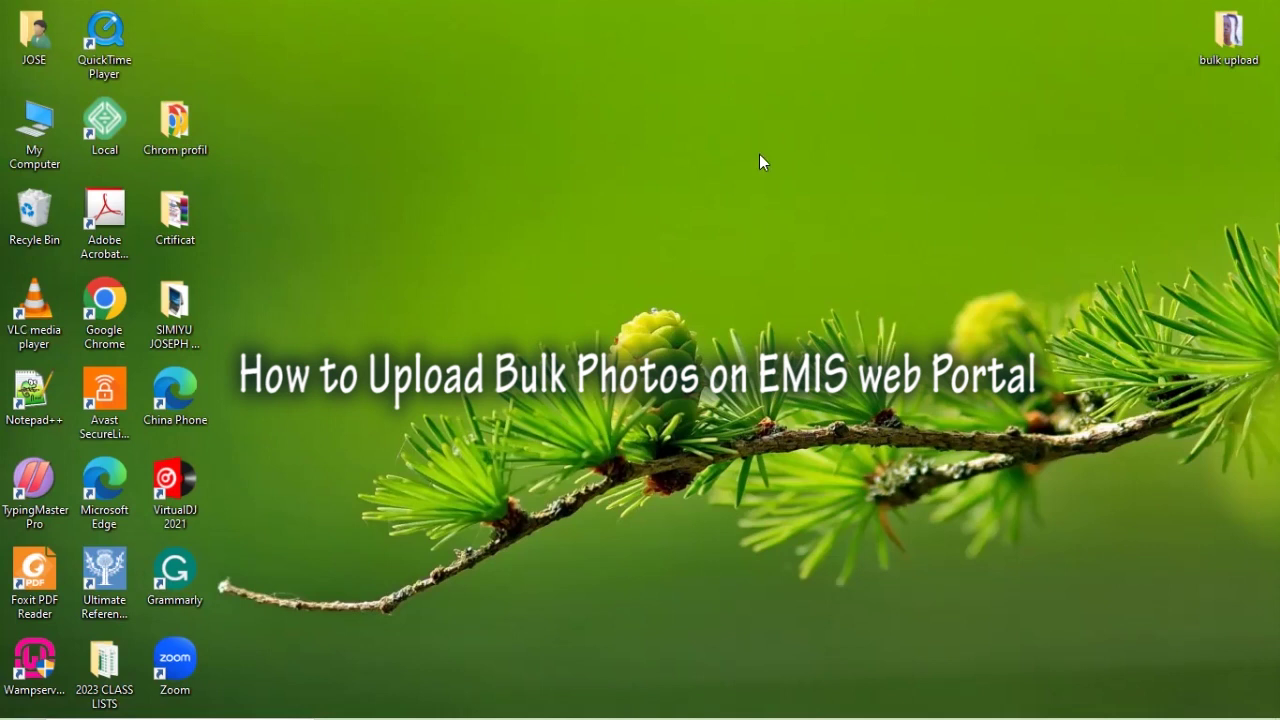
click(614, 700)
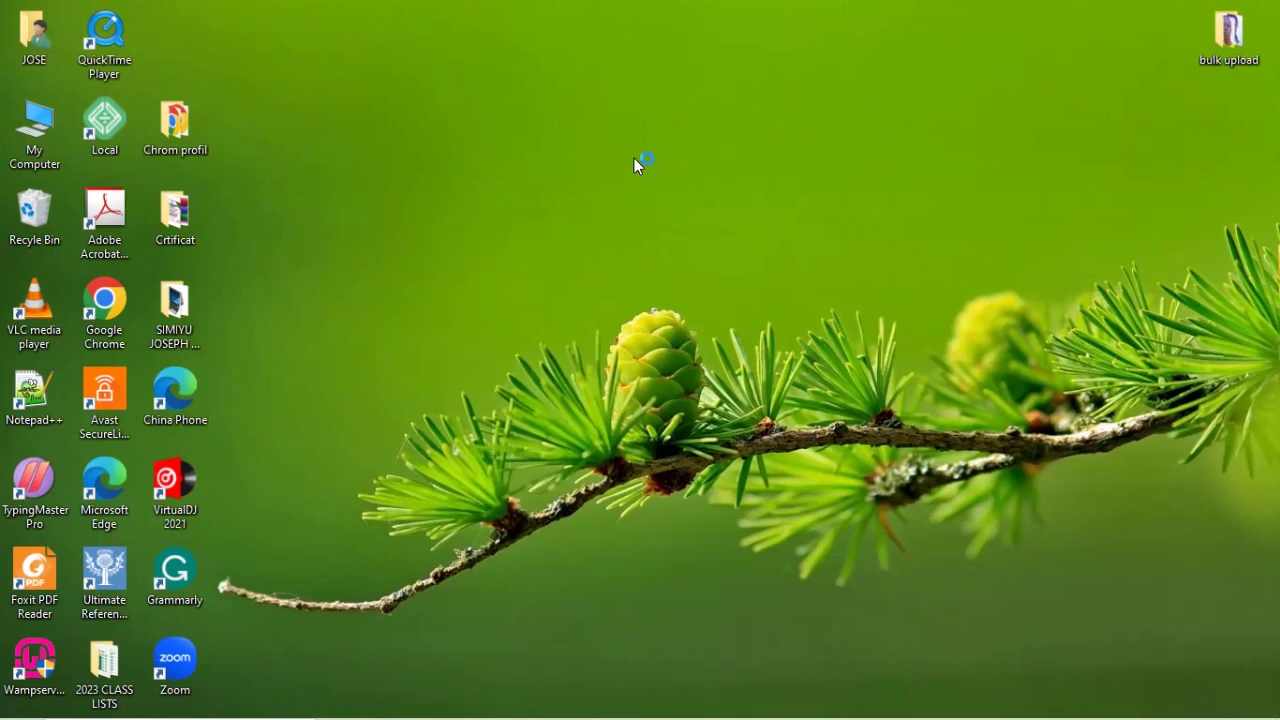
- Search Google for 'EMIS' and open the Education Management Information System site at emis.go.ug
right_click(758, 82)
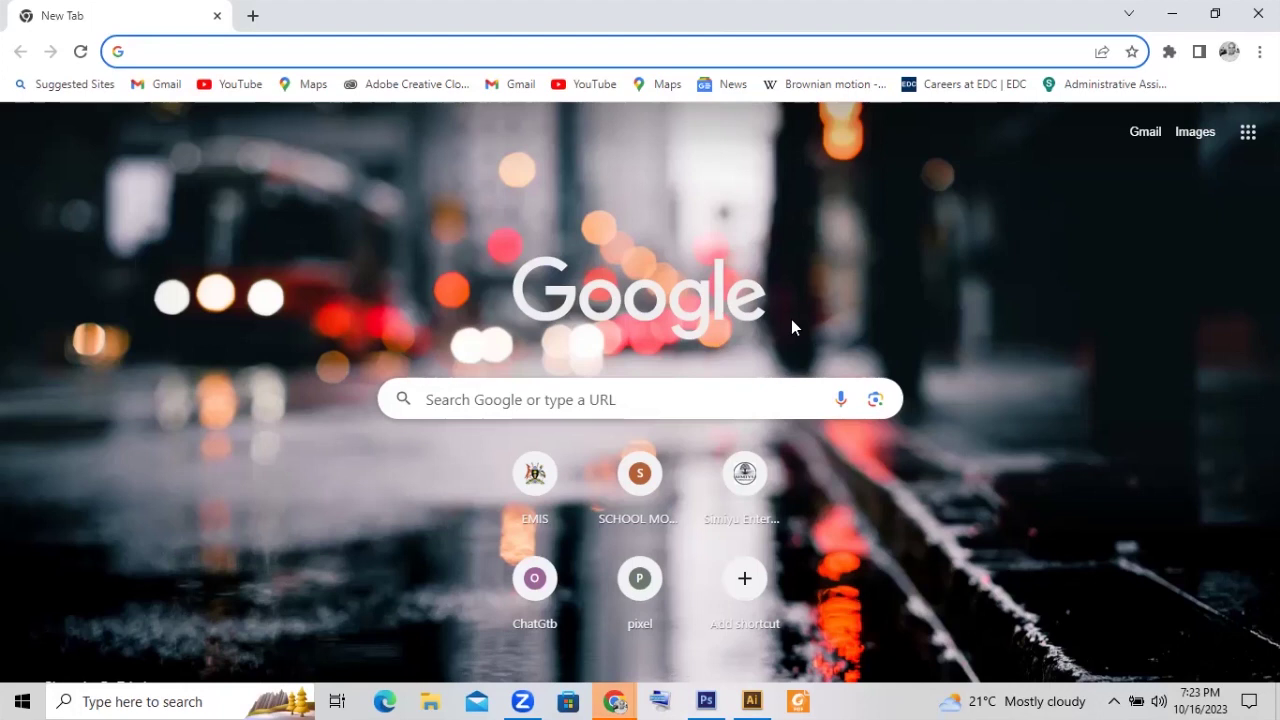
click(588, 396)
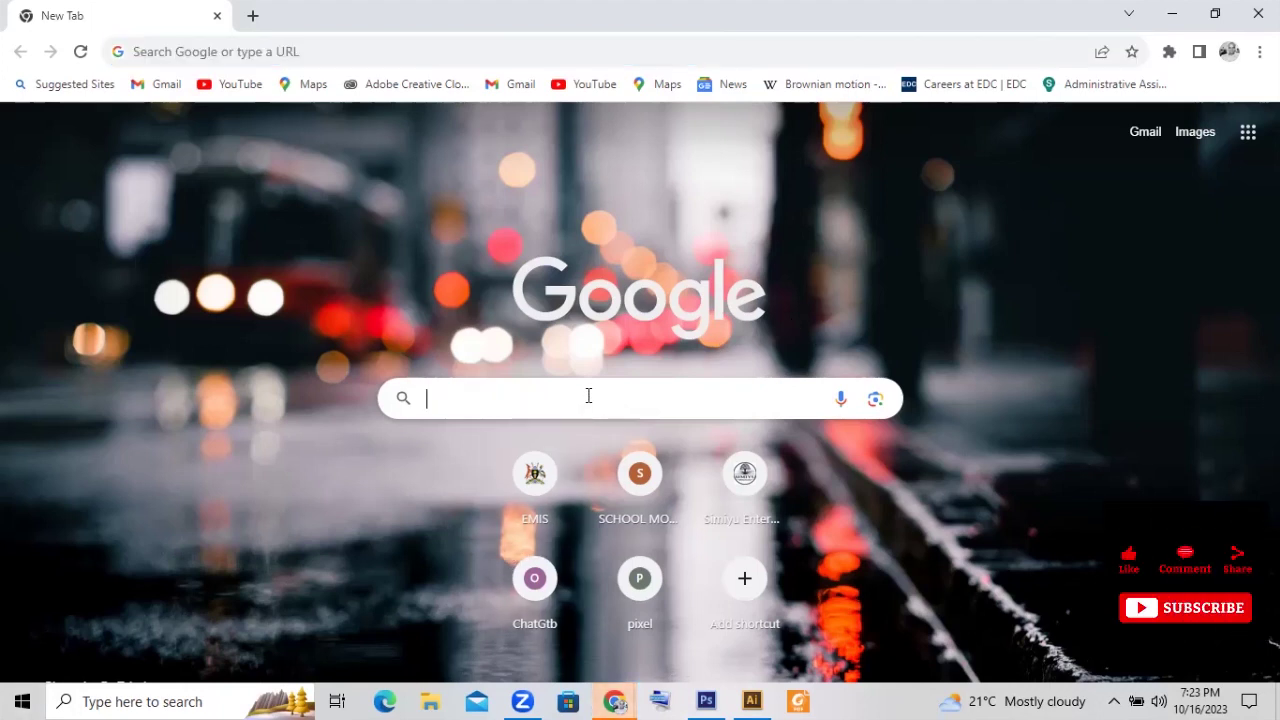
text(EMIS)
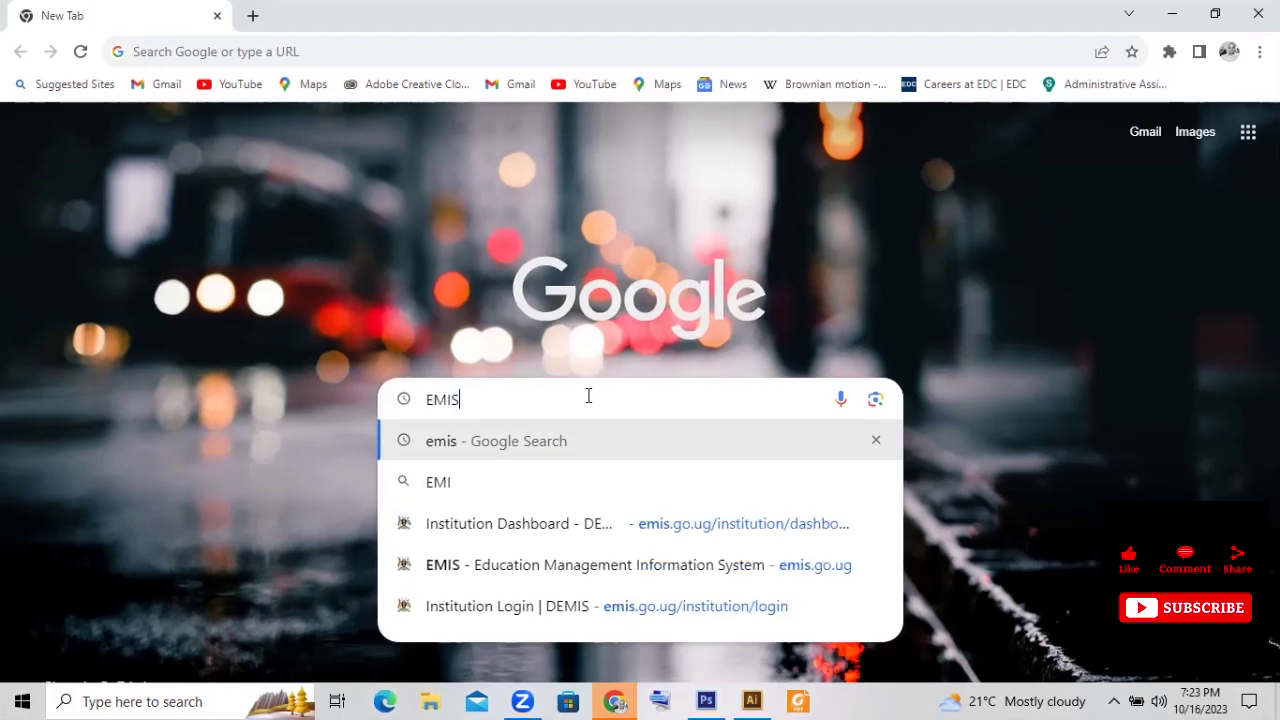
key(Return)
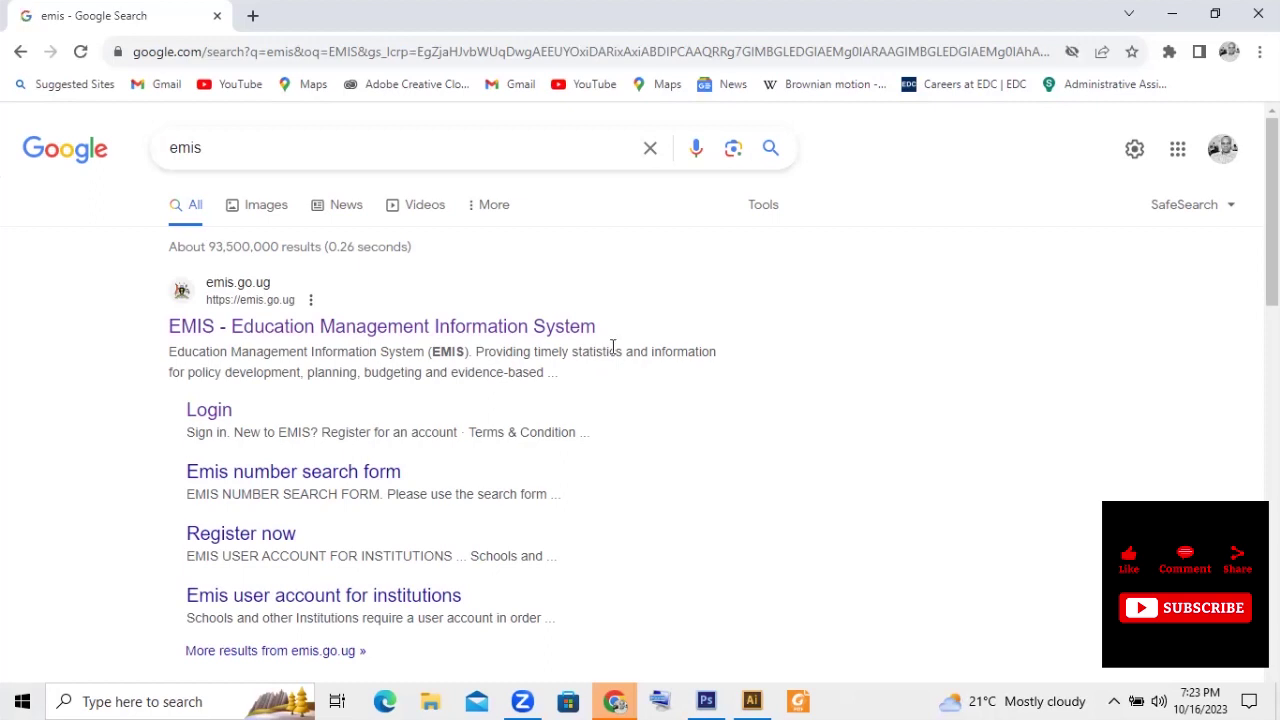
click(296, 330)
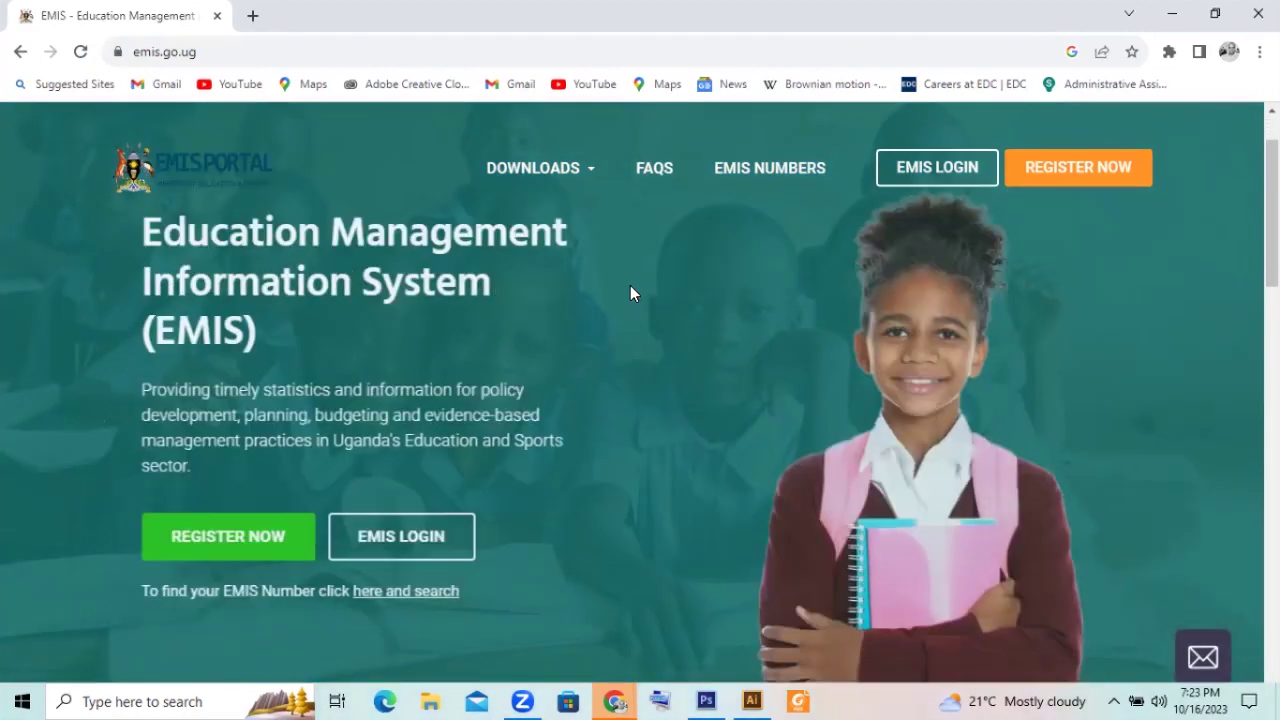
- Log in via EMIS LOGIN using the browser-autofilled institution credentials
scroll(630, 293, down, 2)
scroll(630, 293, up, 2)
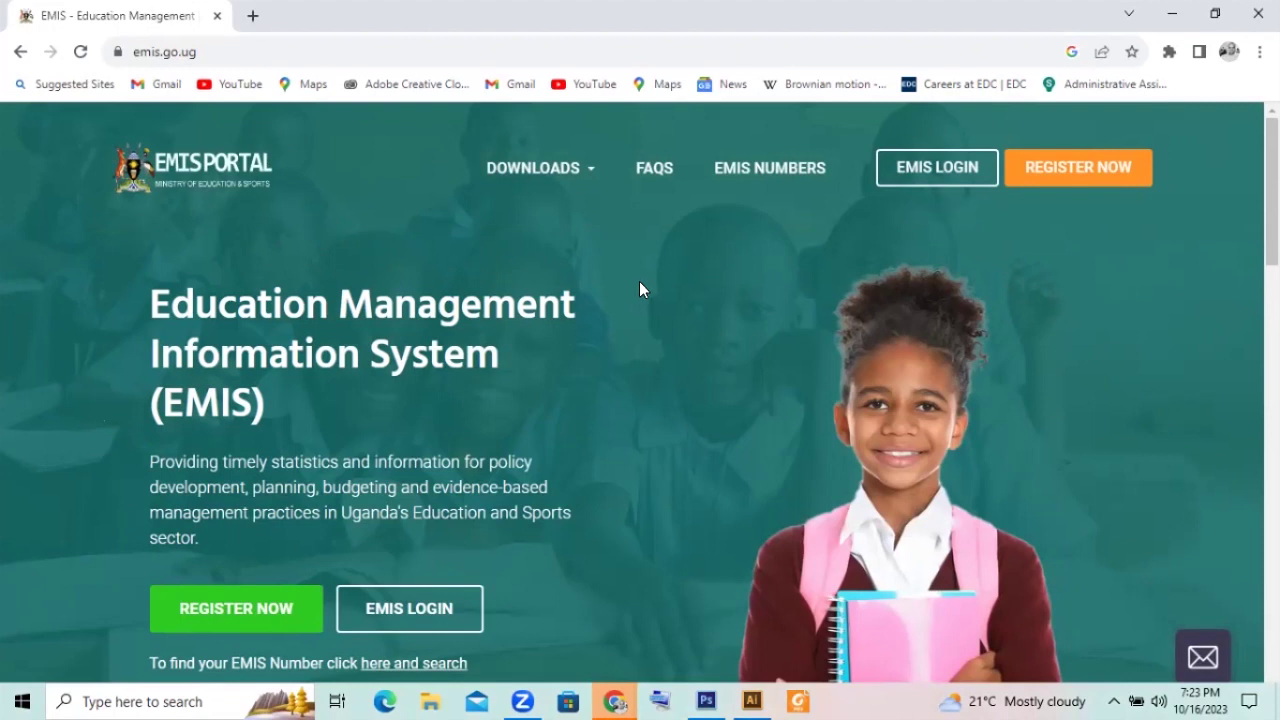
click(940, 178)
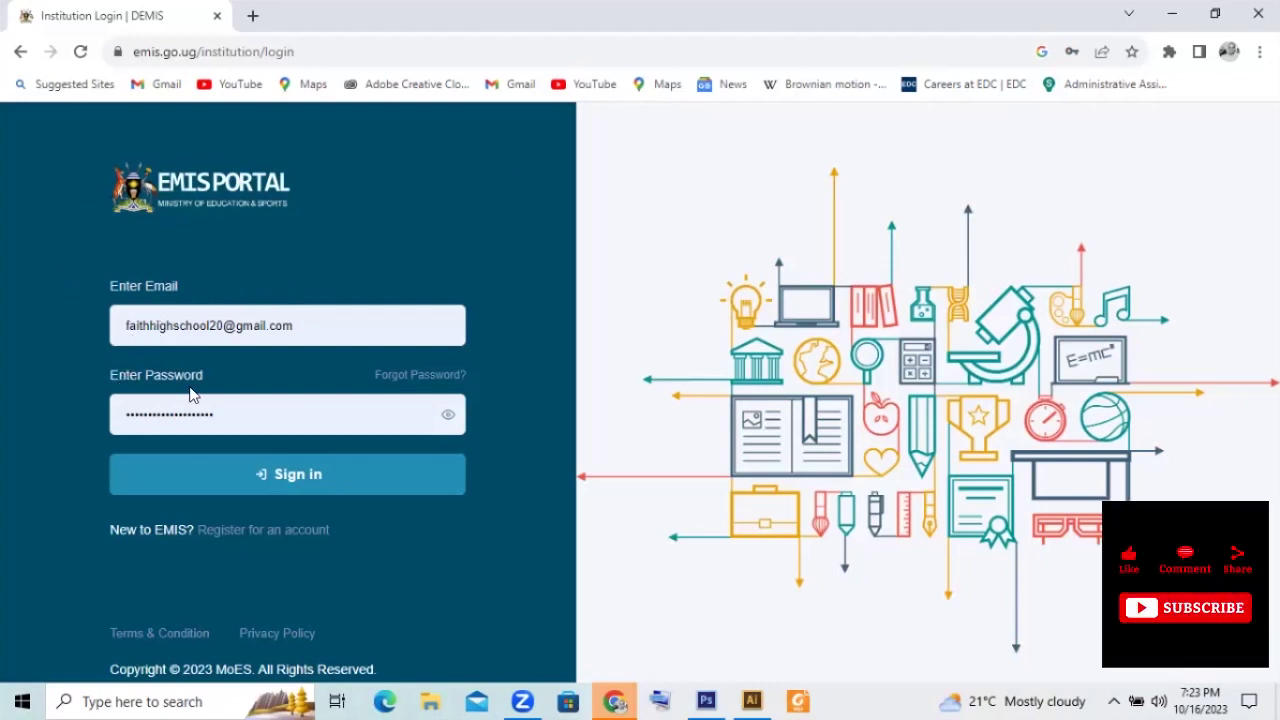
click(326, 486)
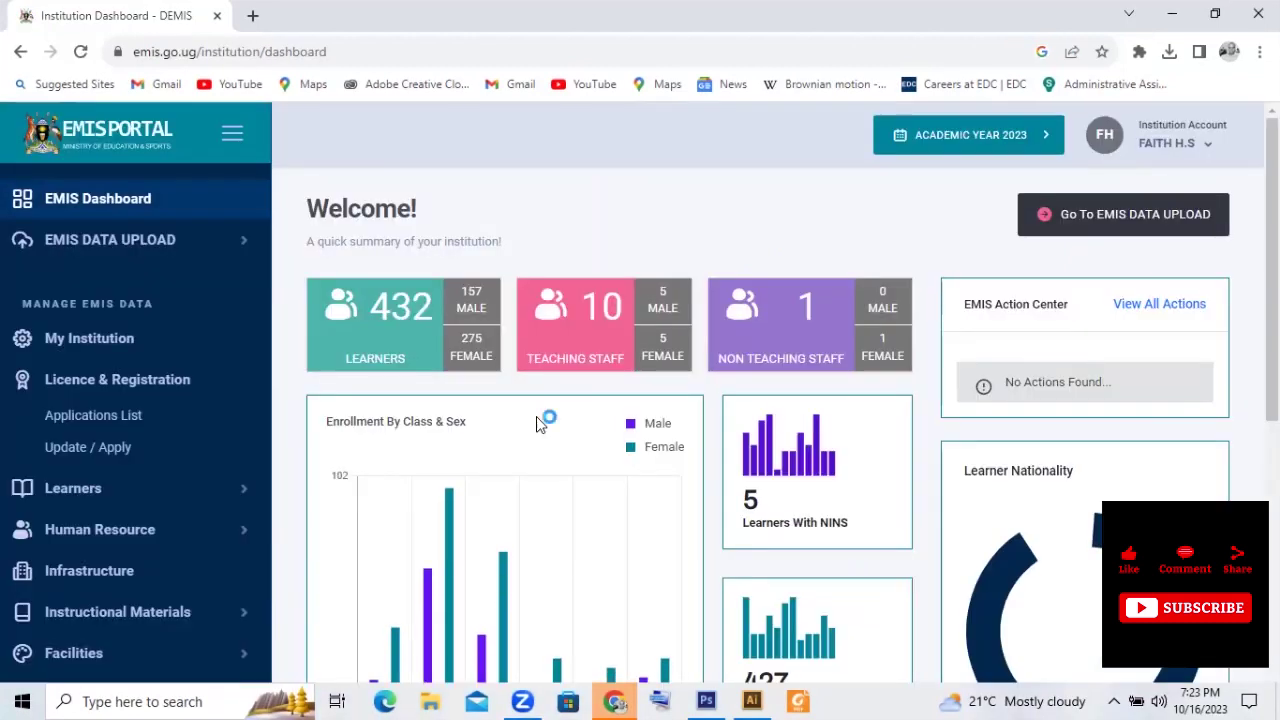
- Expand Learners in the sidebar to show Promotions, Transfers and Bulk Image Uploads
scroll(390, 300, down, 1)
scroll(188, 348, down, 2)
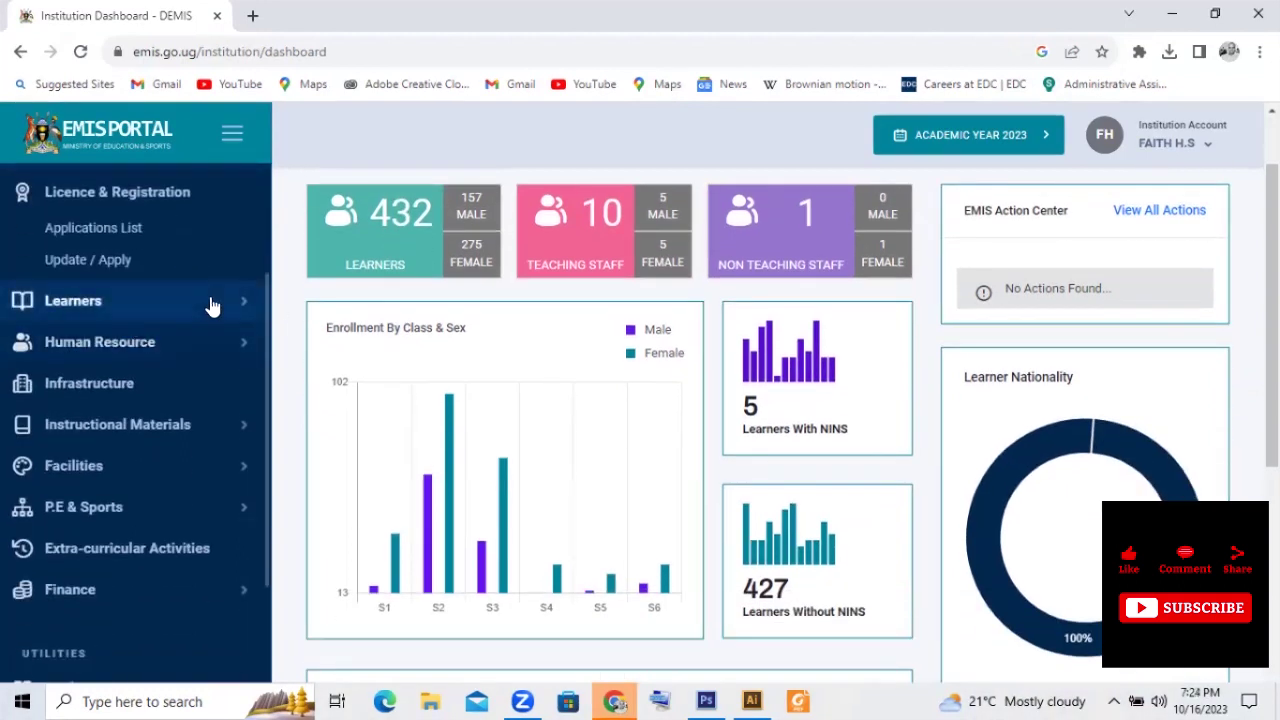
click(220, 305)
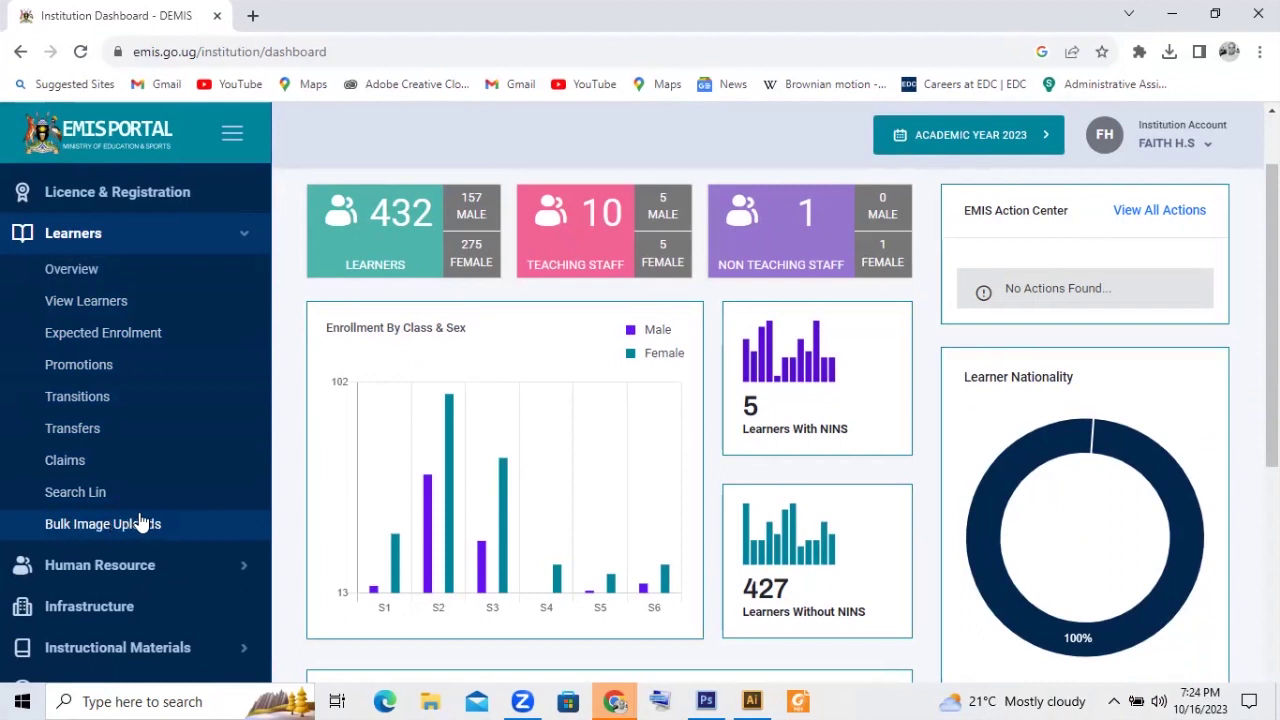
click(137, 525)
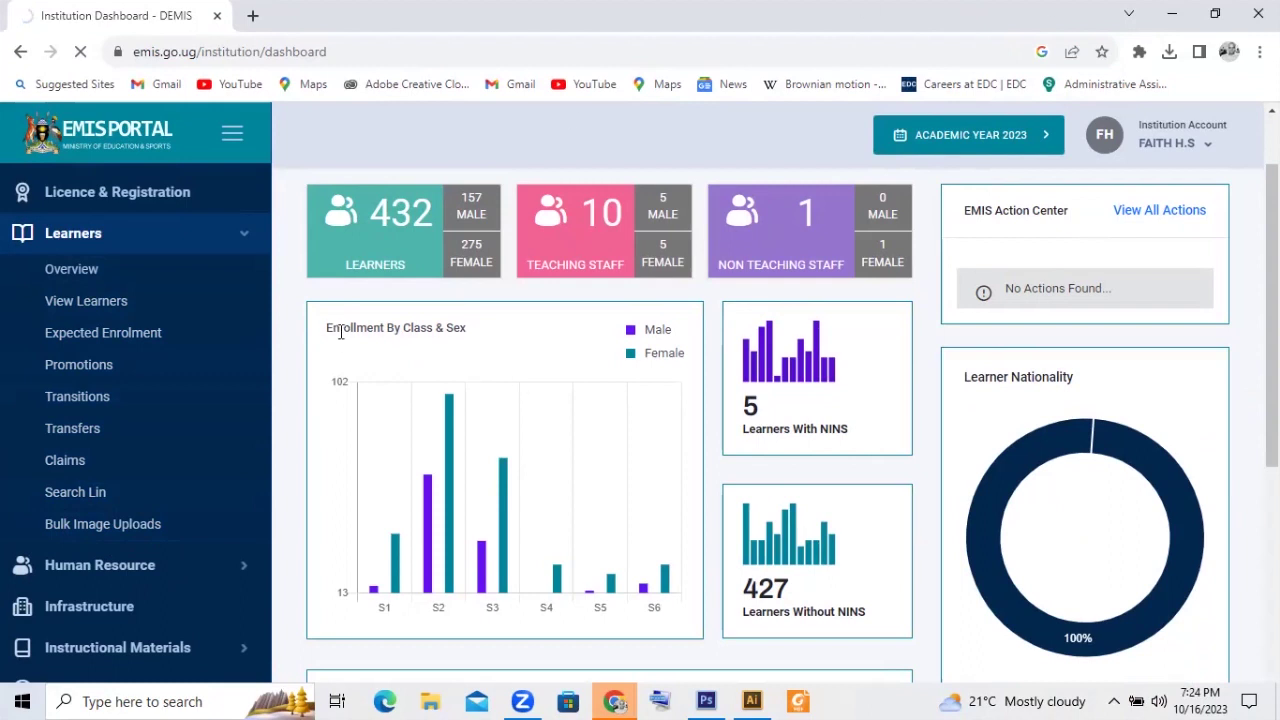
- Open Bulk Photo Uploads and review its class list and Step 2 photo-renaming instruction
click(165, 537)
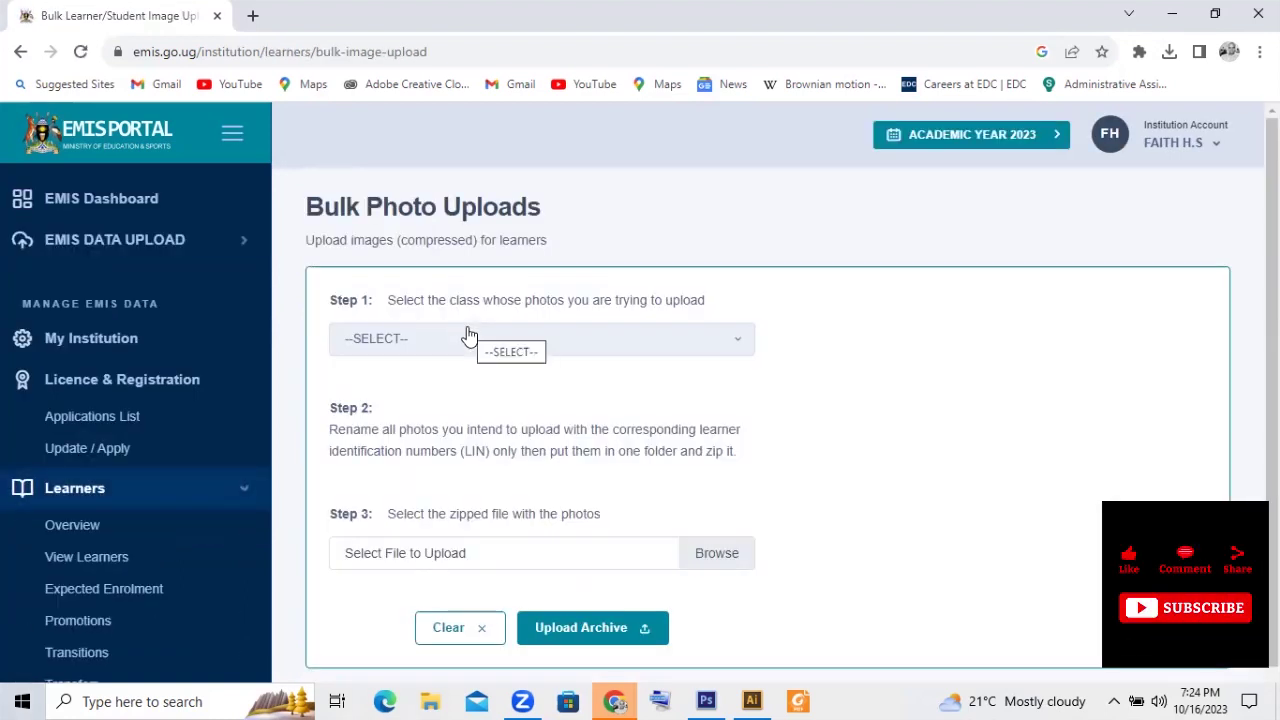
scroll(220, 435, down, 3)
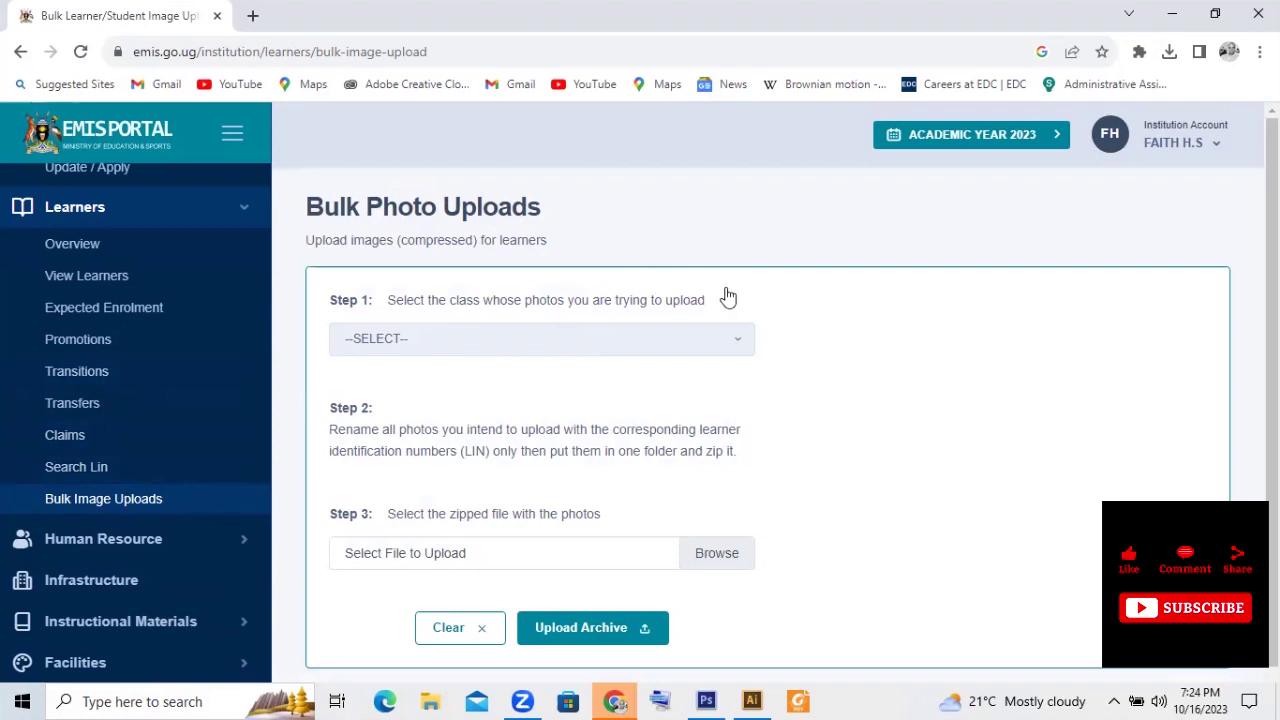
scroll(720, 296, down, 1)
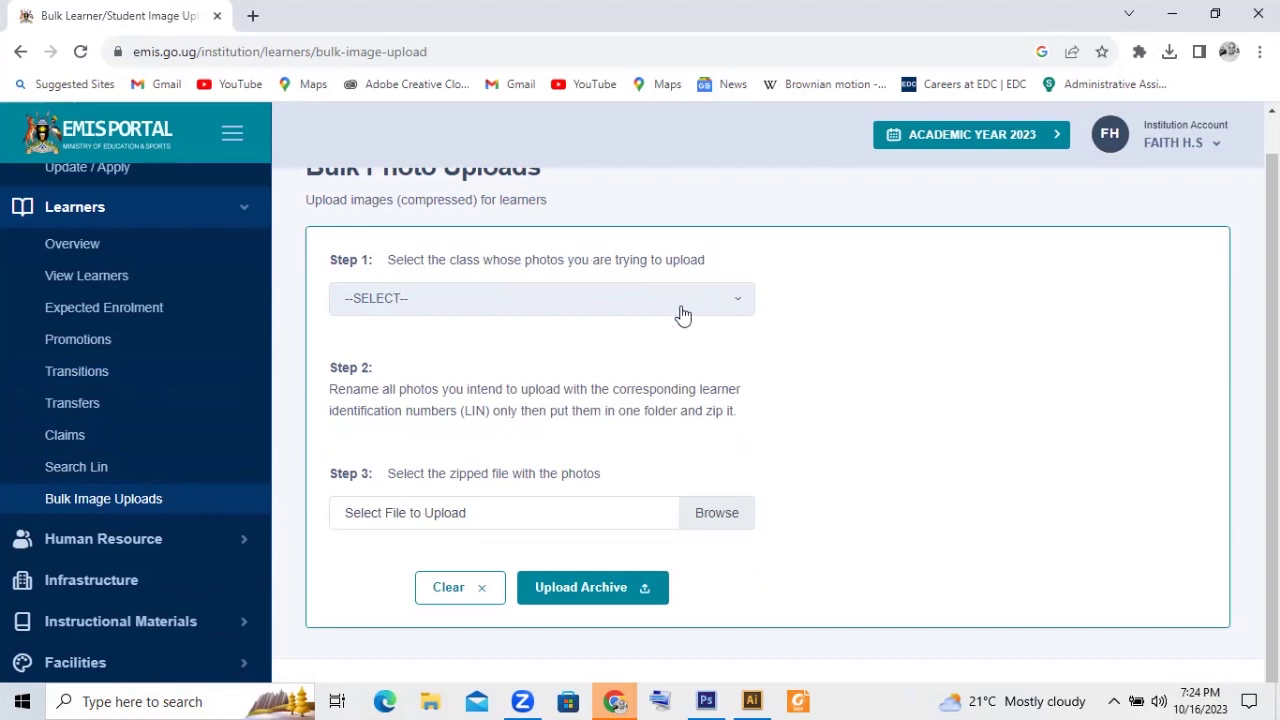
click(736, 305)
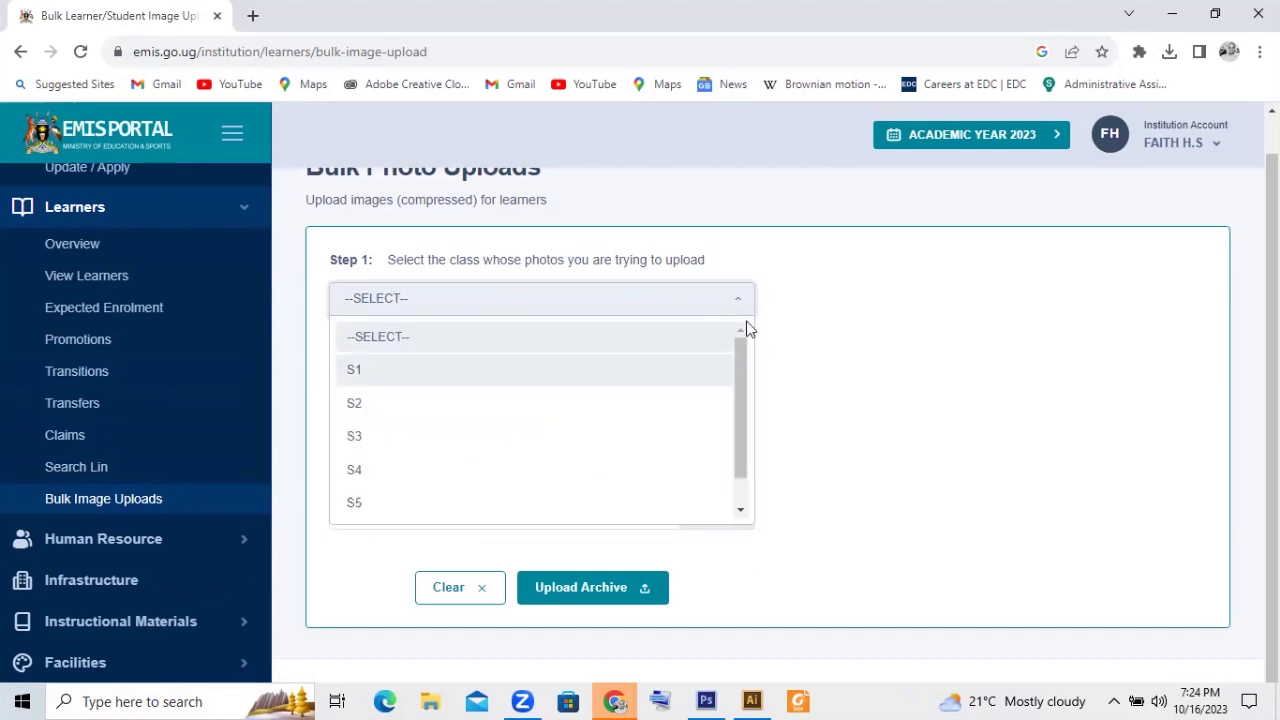
click(735, 261)
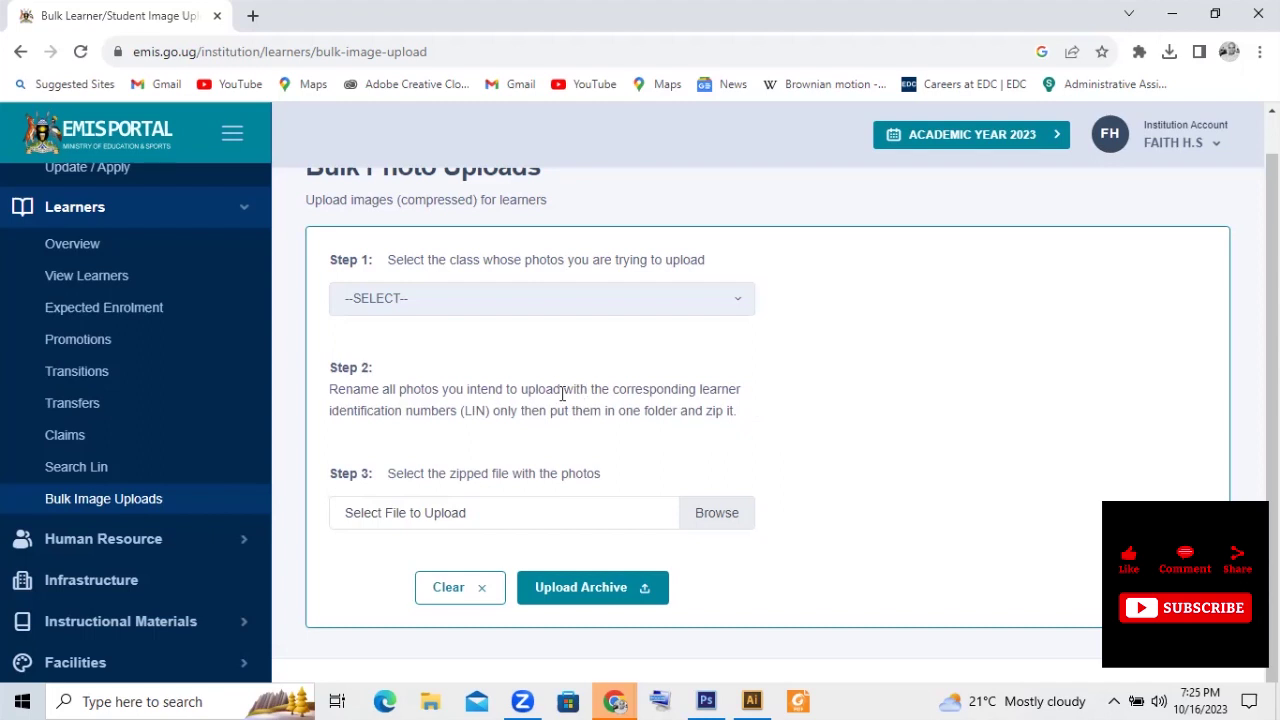
scroll(563, 401, up, 1)
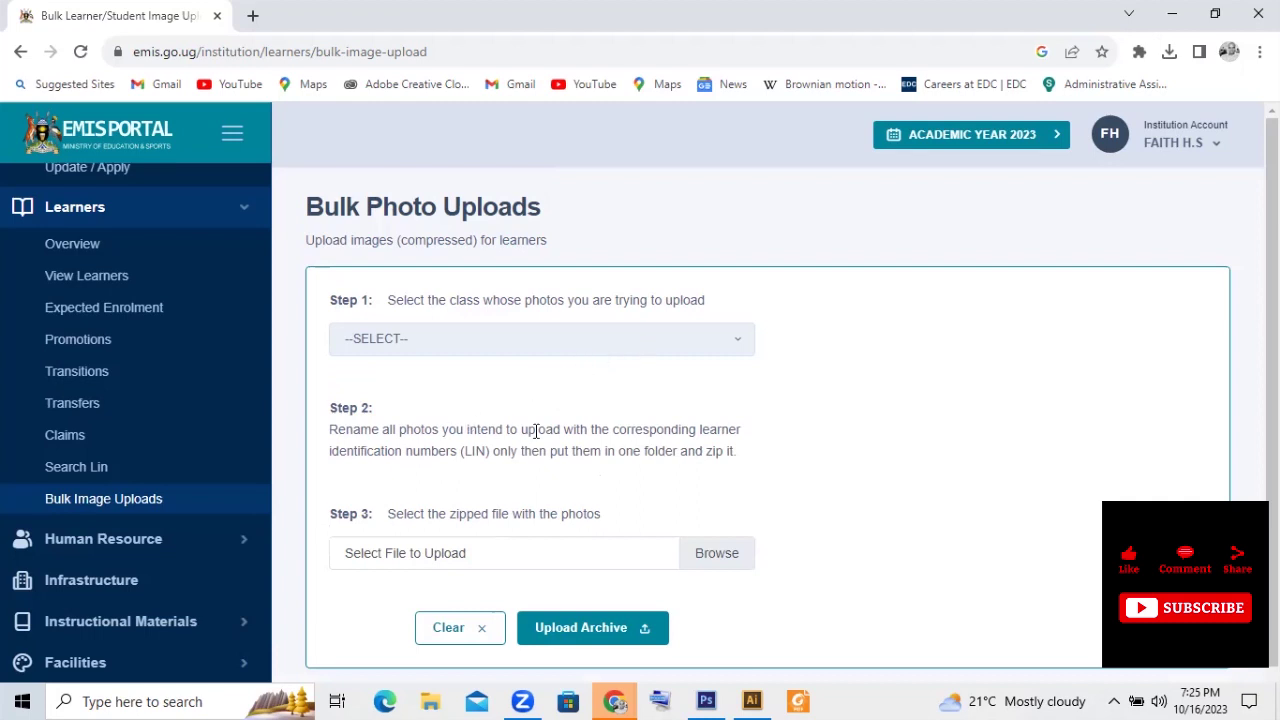
drag(400, 433, 437, 430)
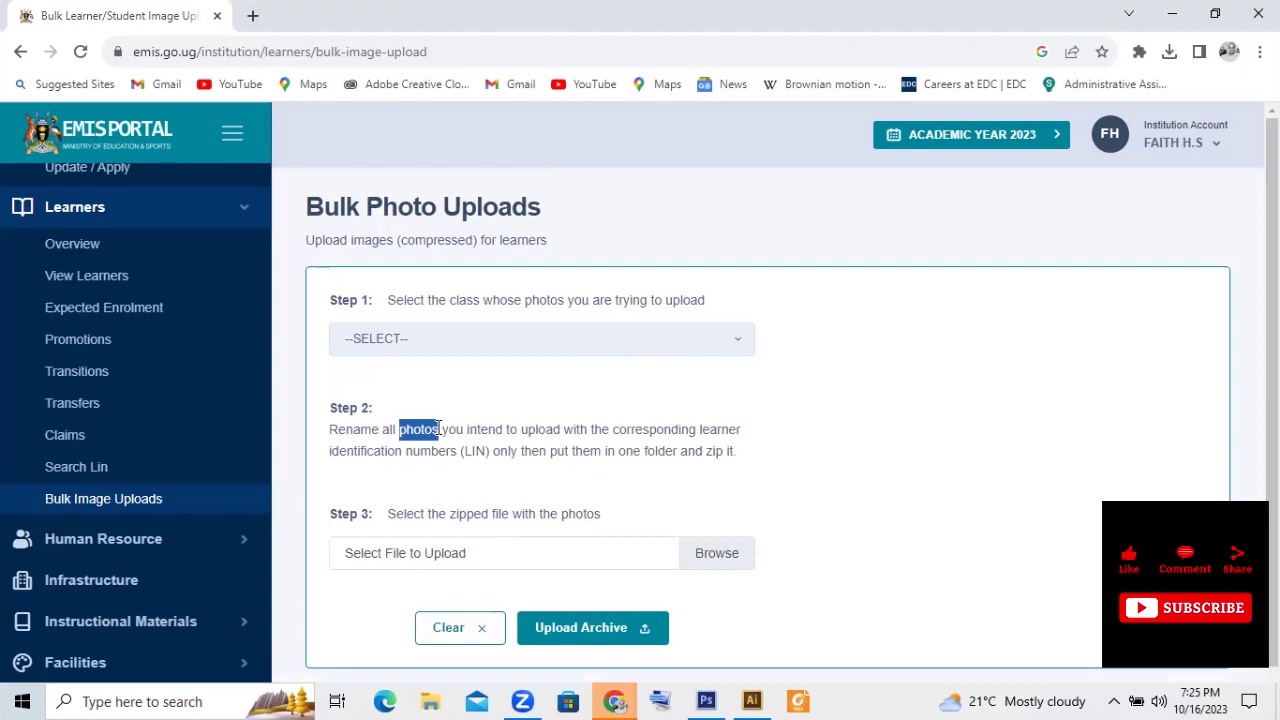
click(573, 410)
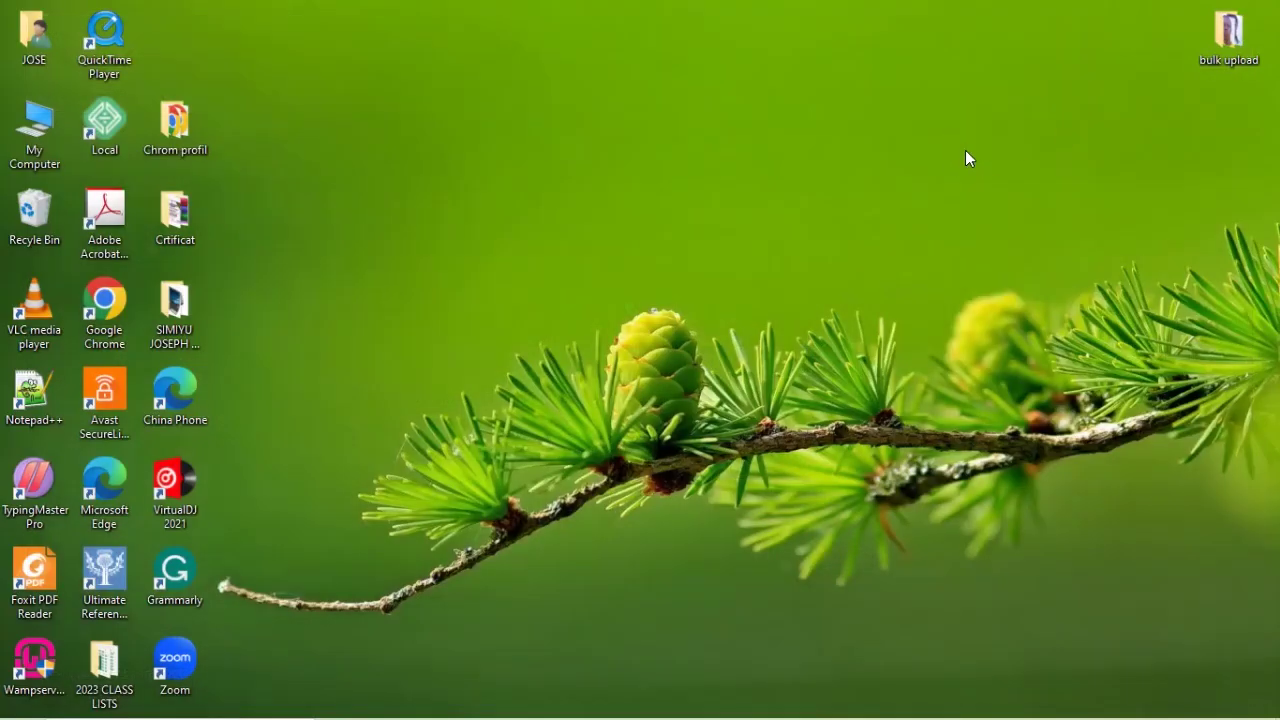
- Refresh the Windows desktop from its right-click menu
right_click(946, 140)
click(1008, 193)
right_click(800, 140)
click(861, 190)
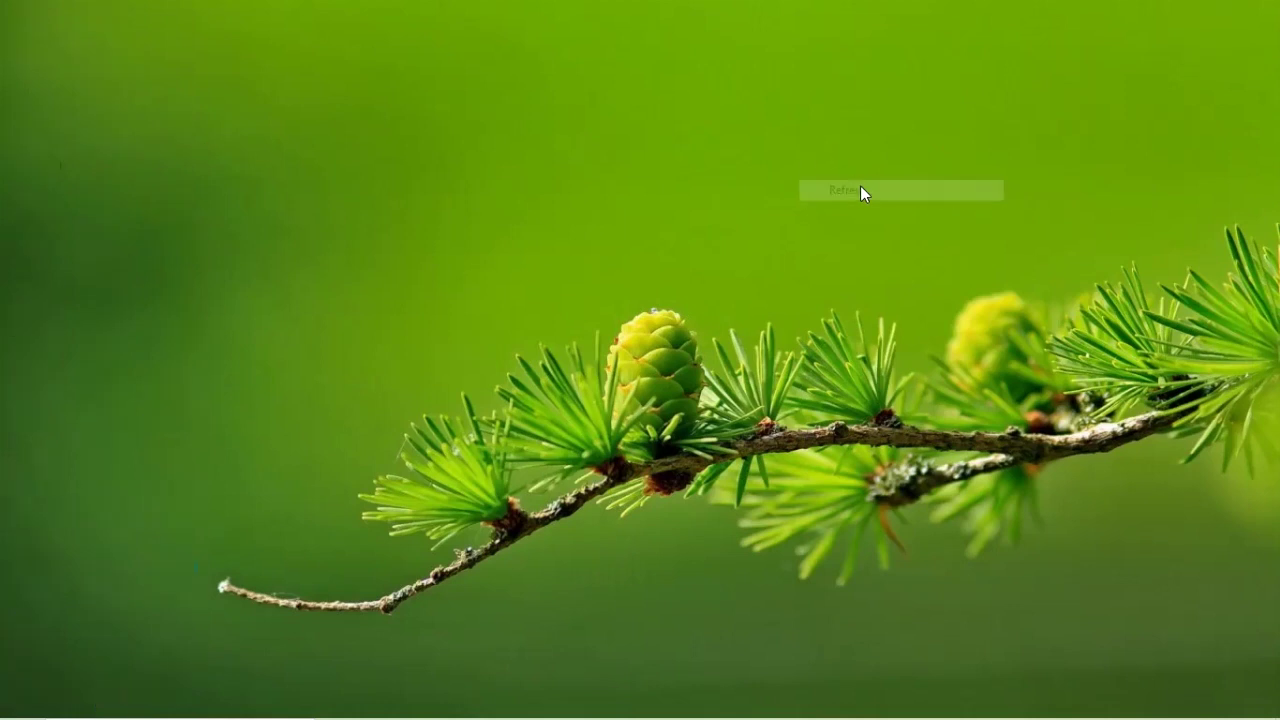
- Create a new desktop folder named 'BULK PHOTOS'
right_click(652, 104)
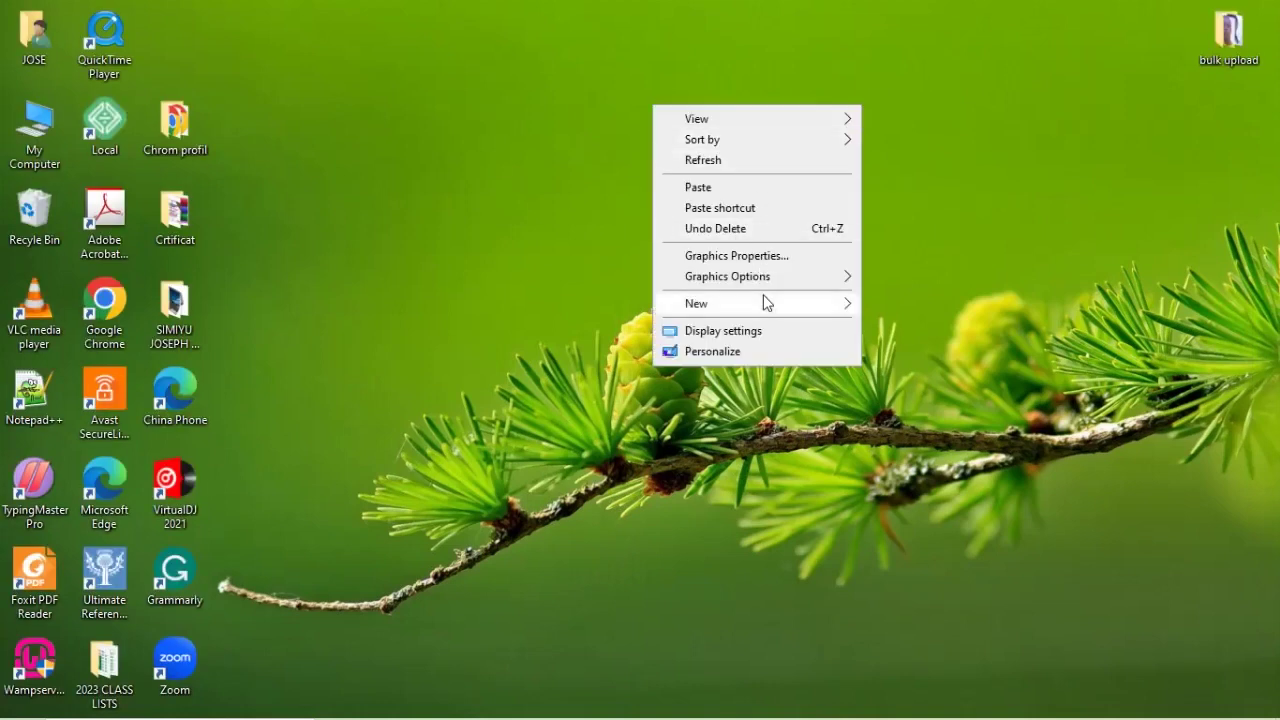
mouse_move(775, 310)
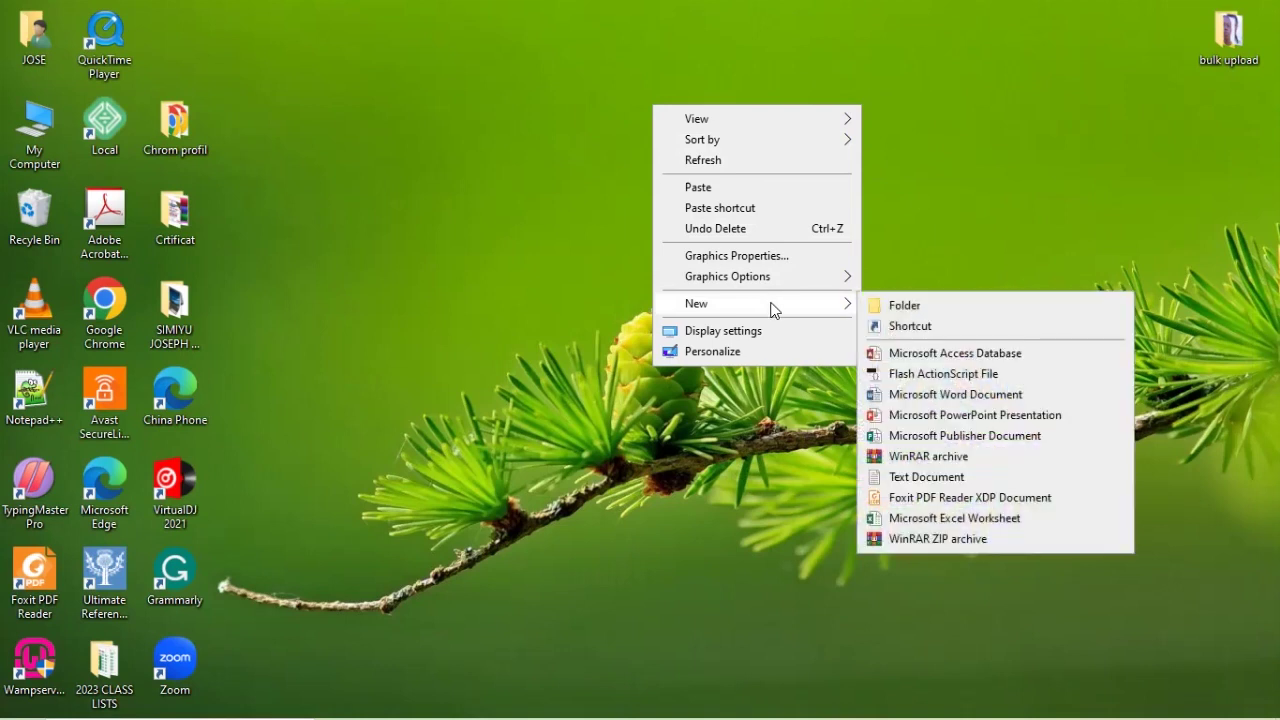
click(928, 308)
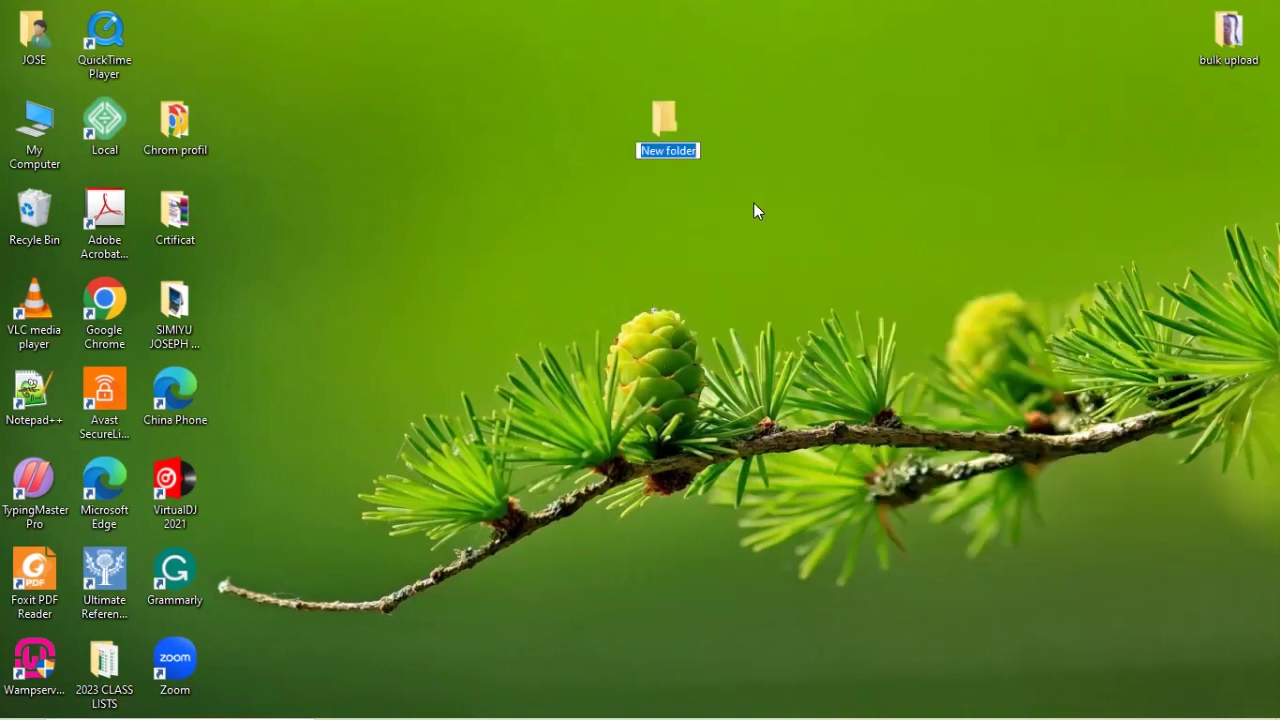
text(BULK)
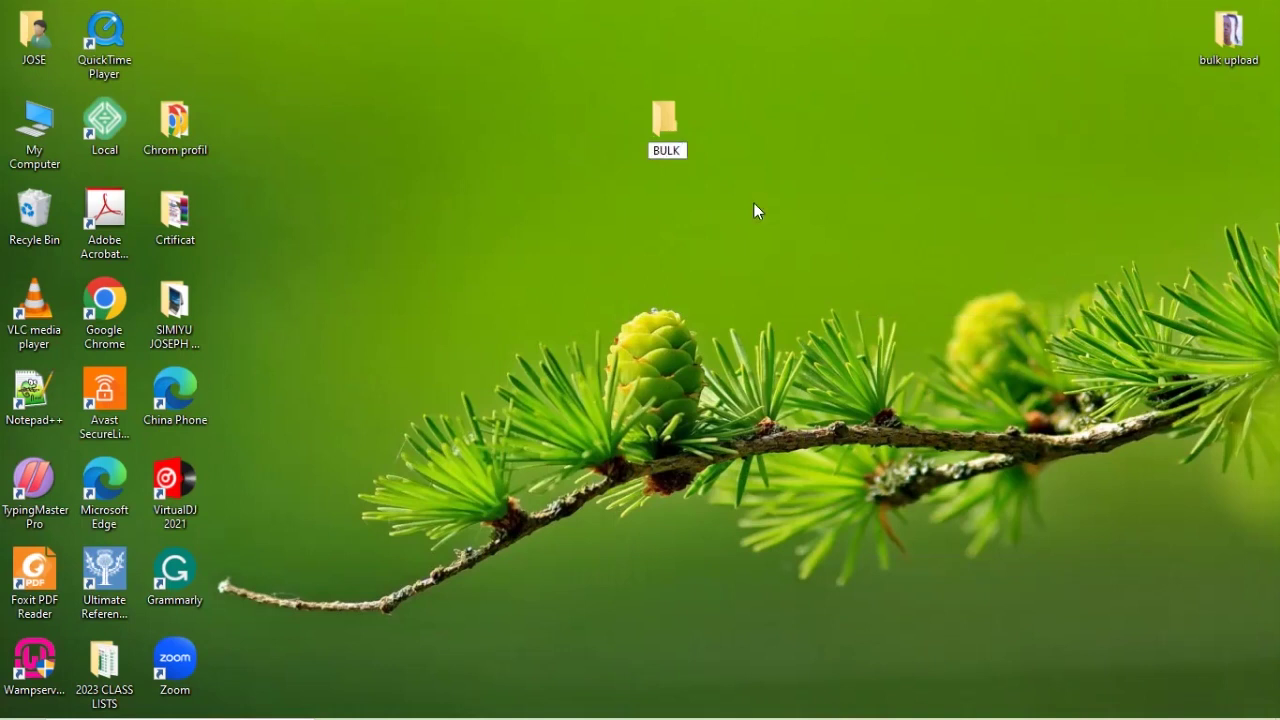
text( PHOTOS)
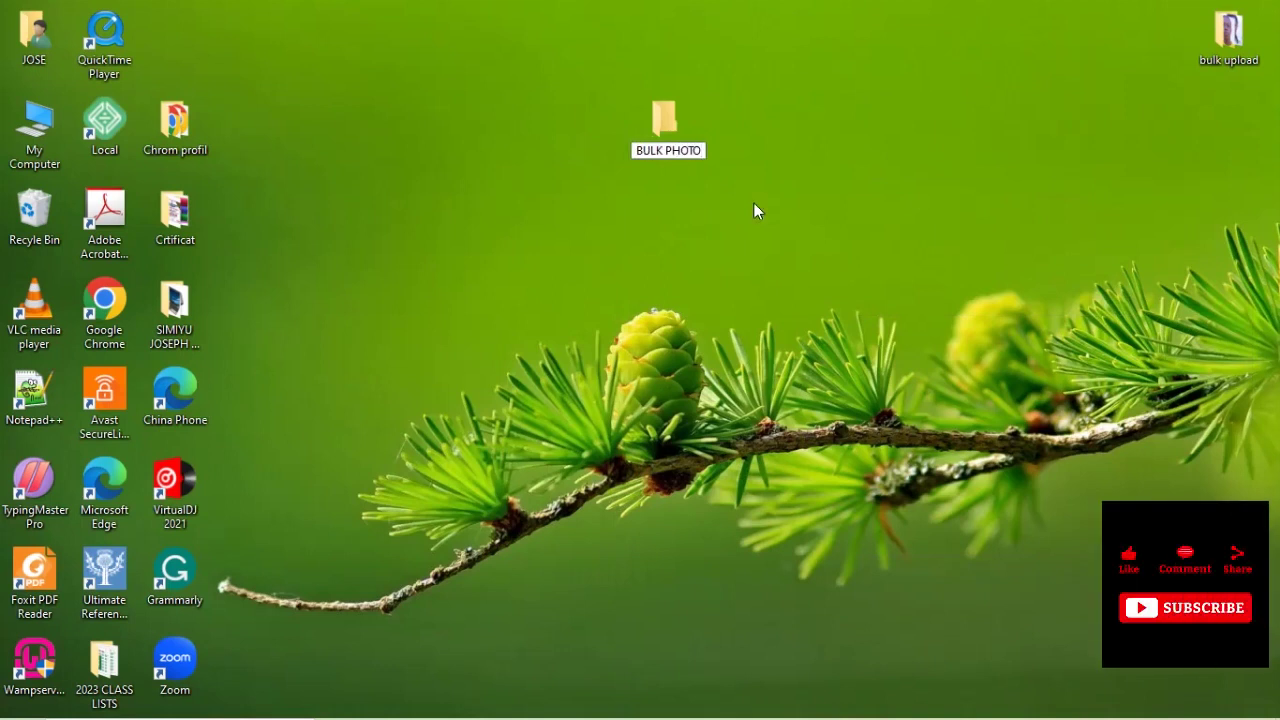
key(Return)
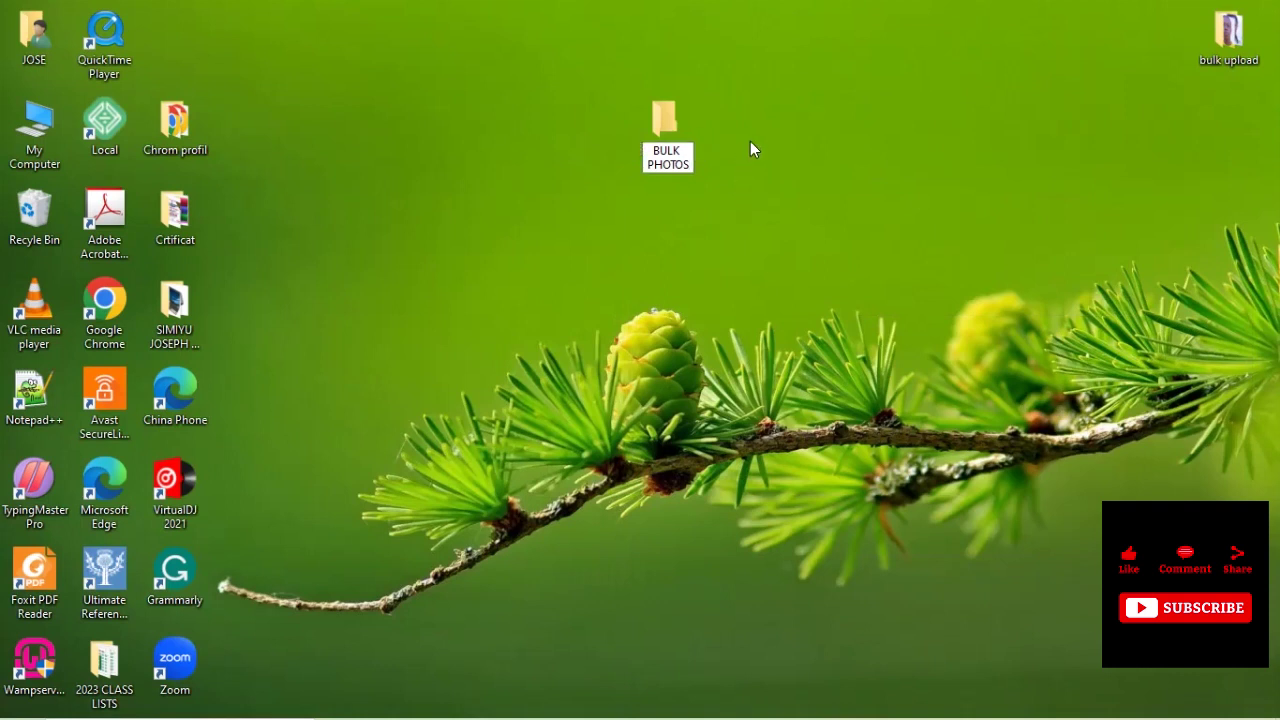
- Copy all seven photos from the 'bulk upload' folder
double_click(1237, 35)
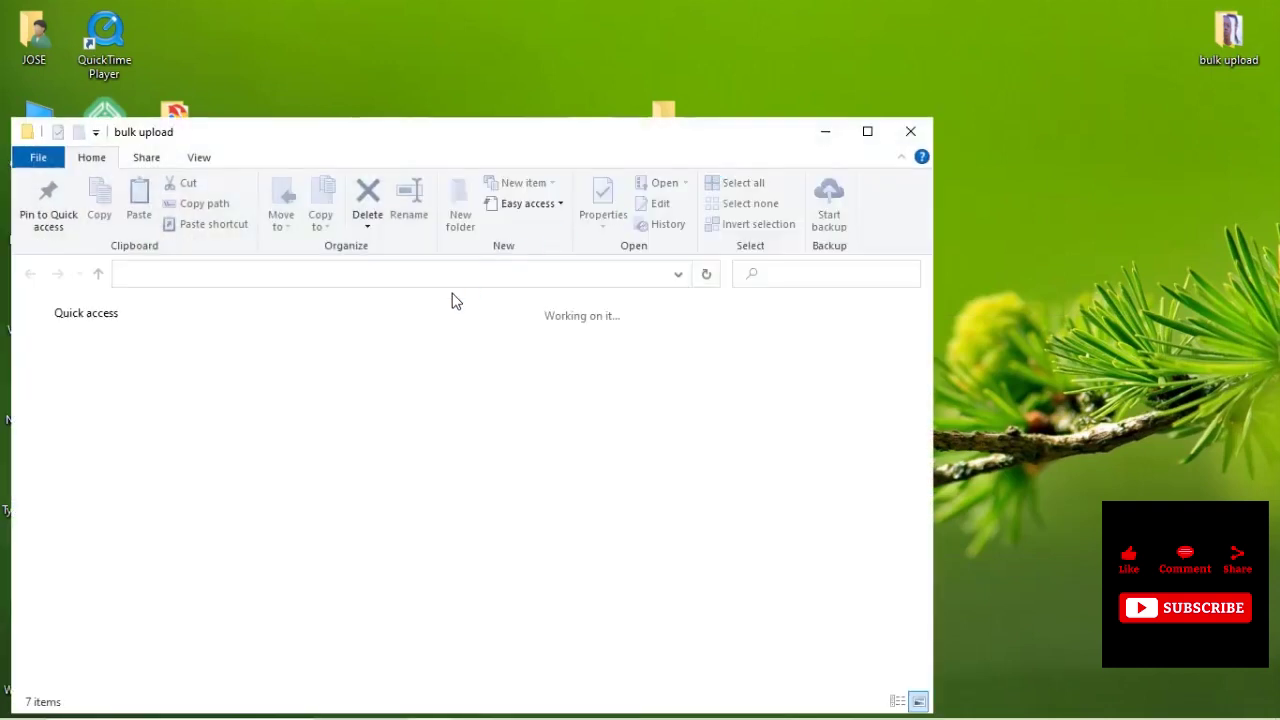
drag(590, 140, 793, 92)
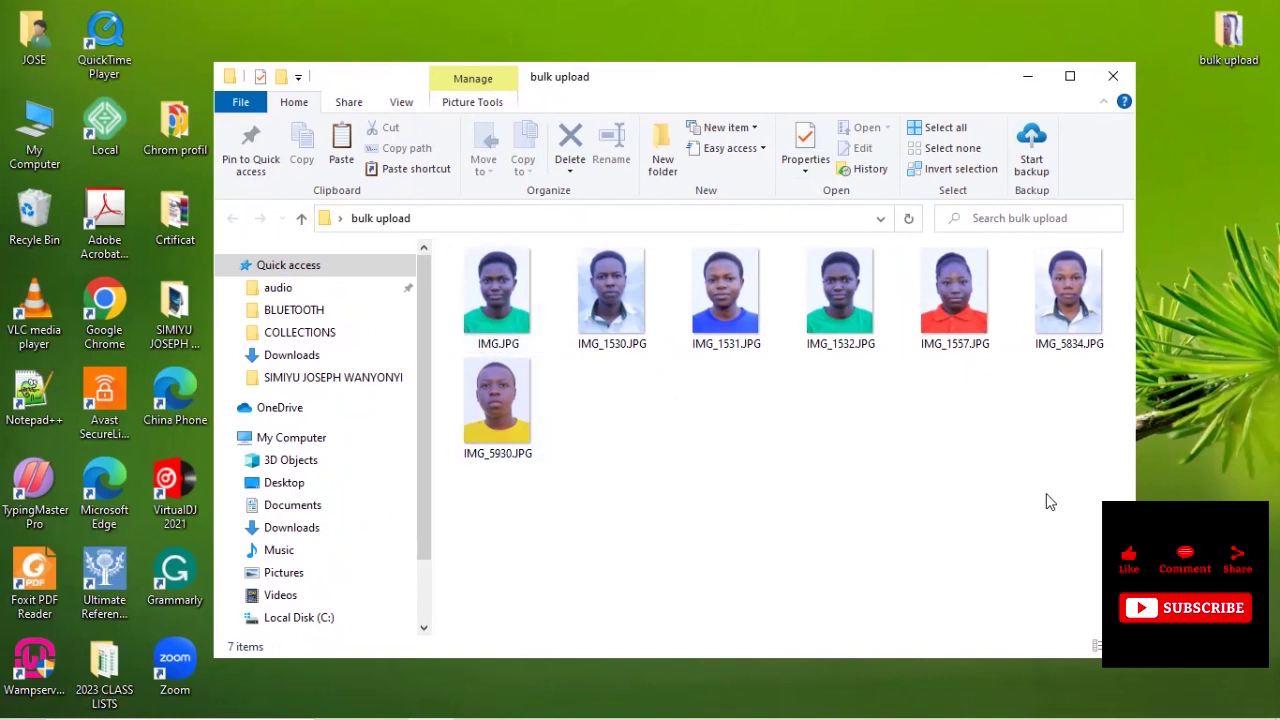
drag(1066, 542, 849, 348)
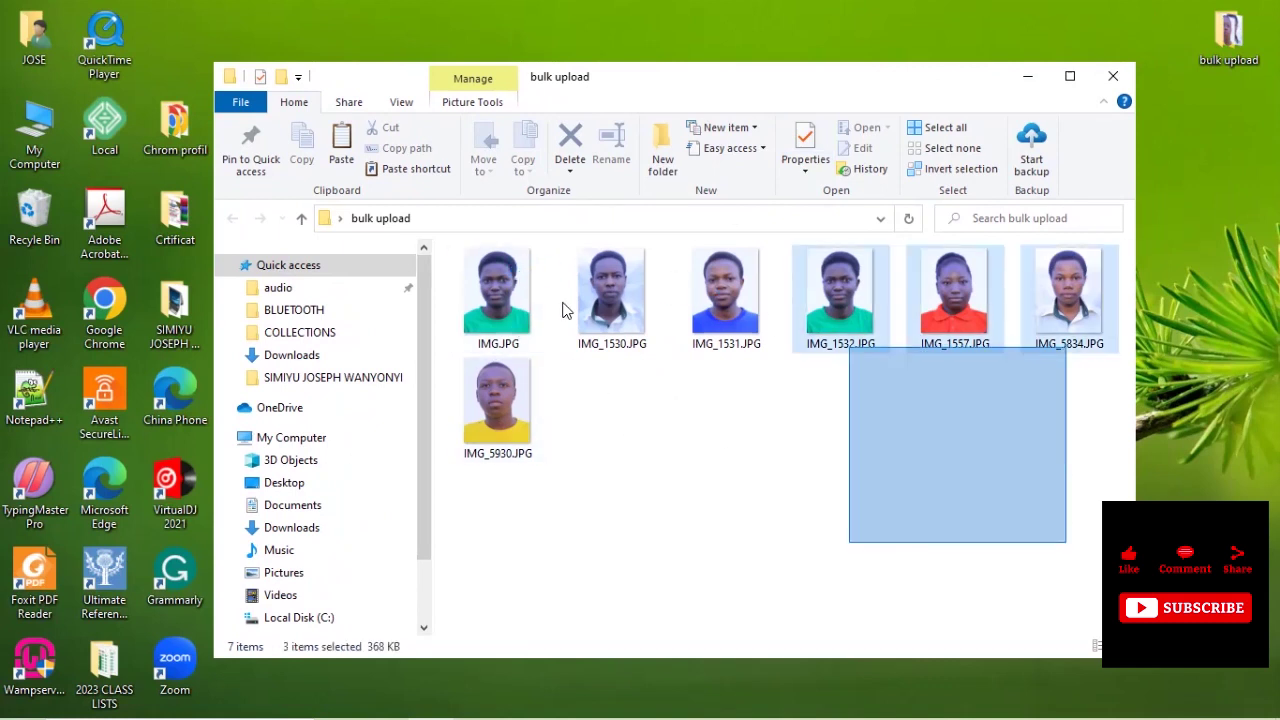
drag(579, 309, 864, 403)
key(ctrl+a)
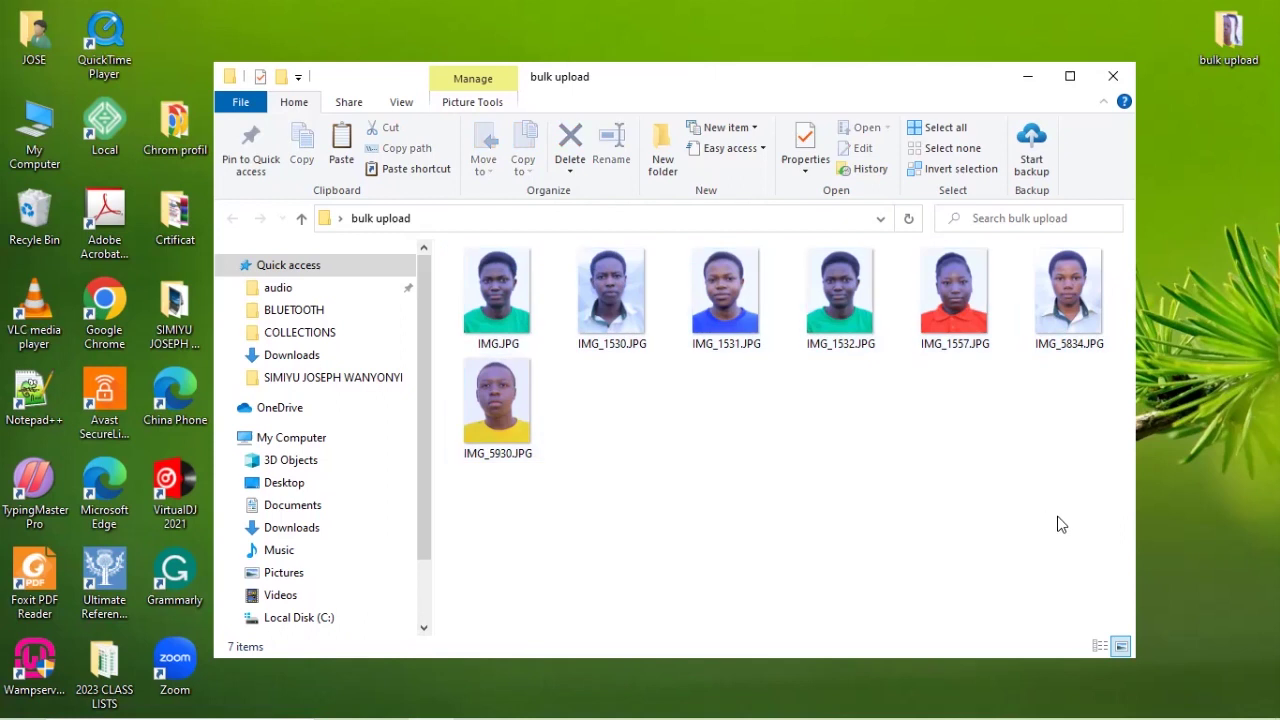
drag(1066, 528, 503, 300)
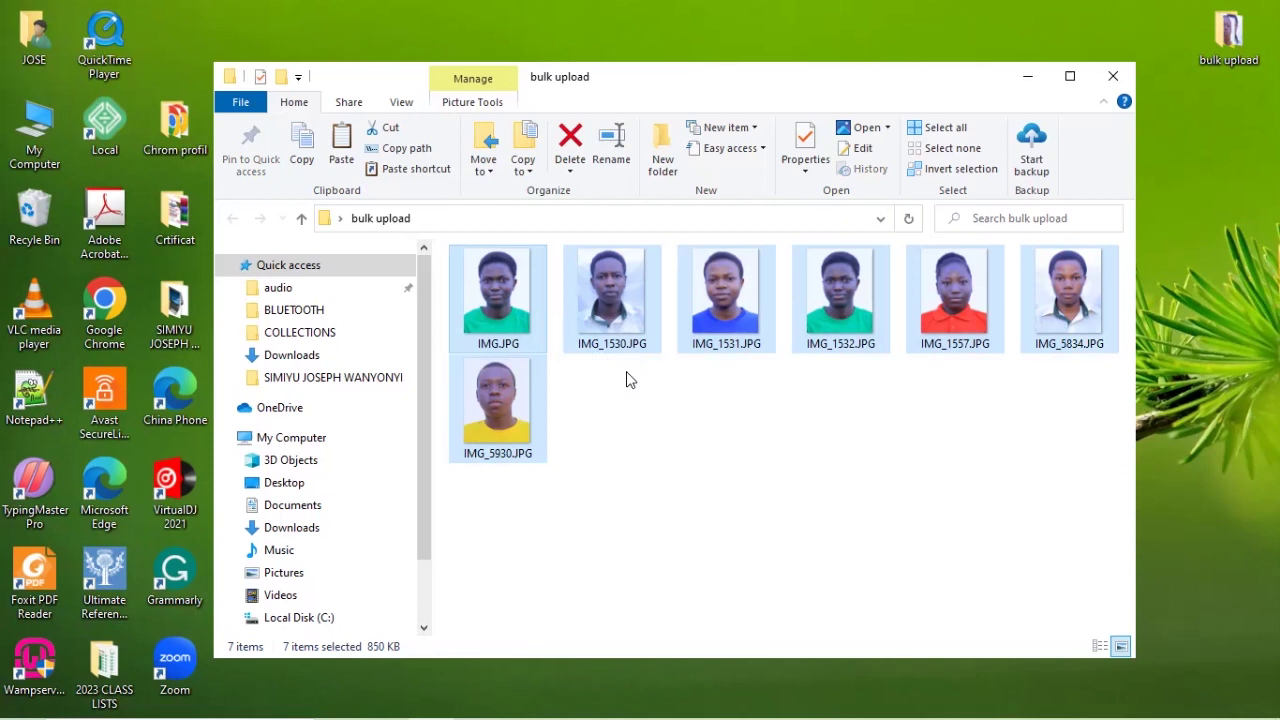
key(shift+F10)
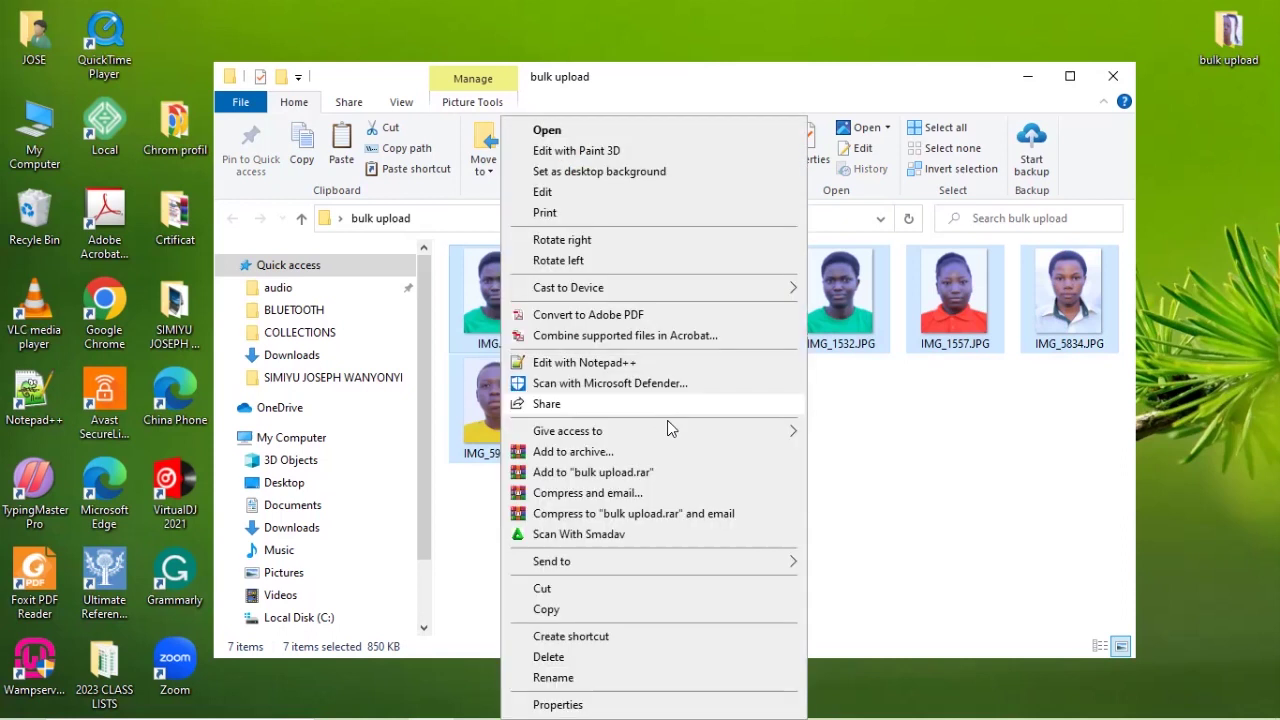
click(602, 612)
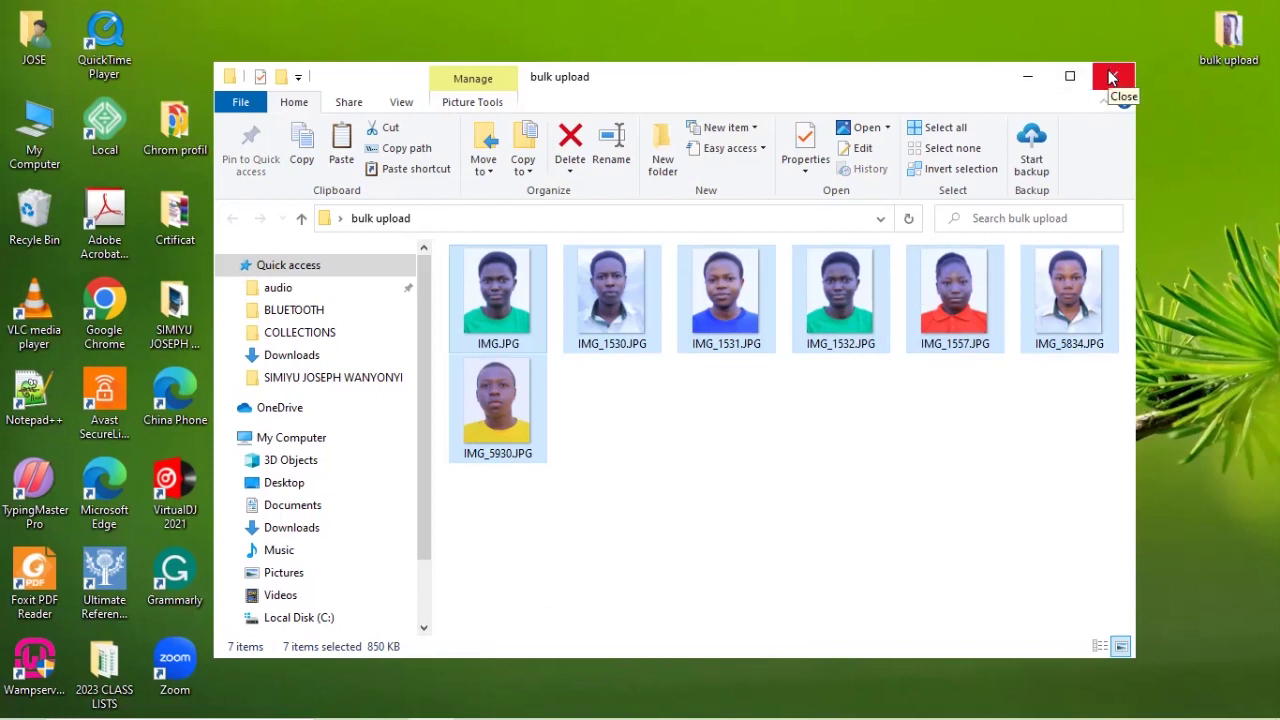
- Paste the seven photos into the BULK PHOTOS folder
key(alt+F4)
double_click(669, 126)
right_click(612, 349)
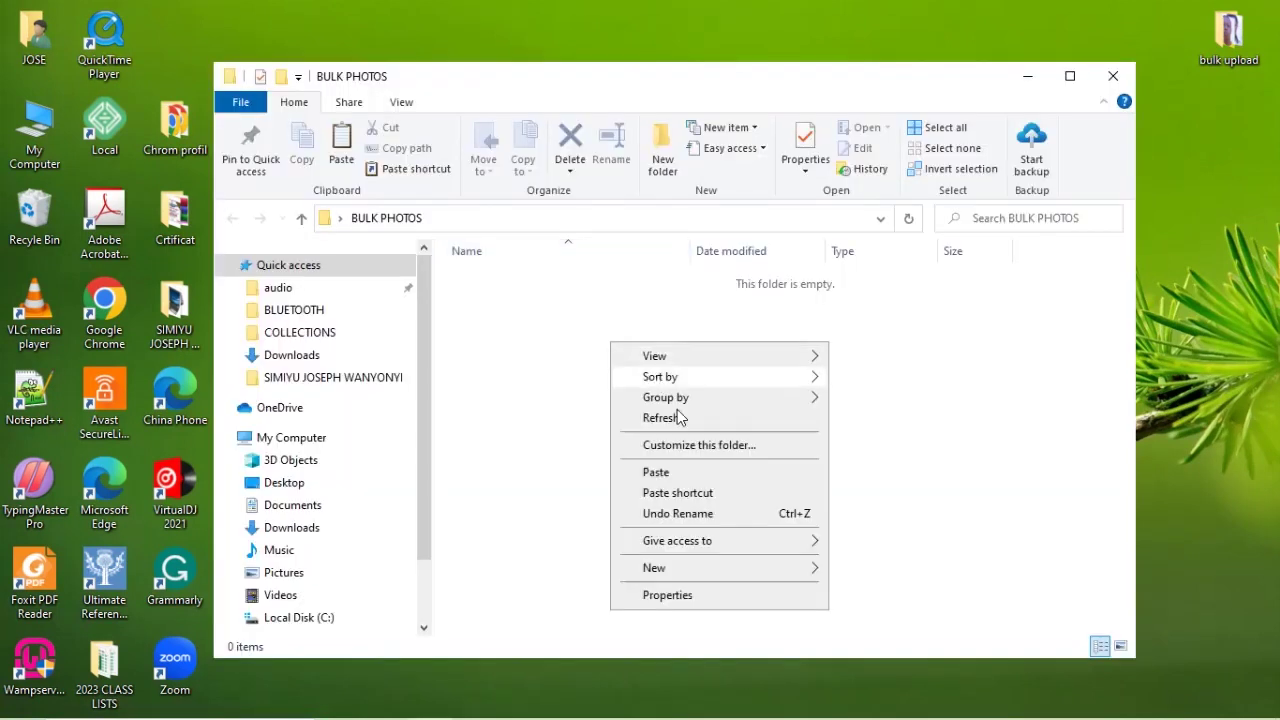
click(688, 476)
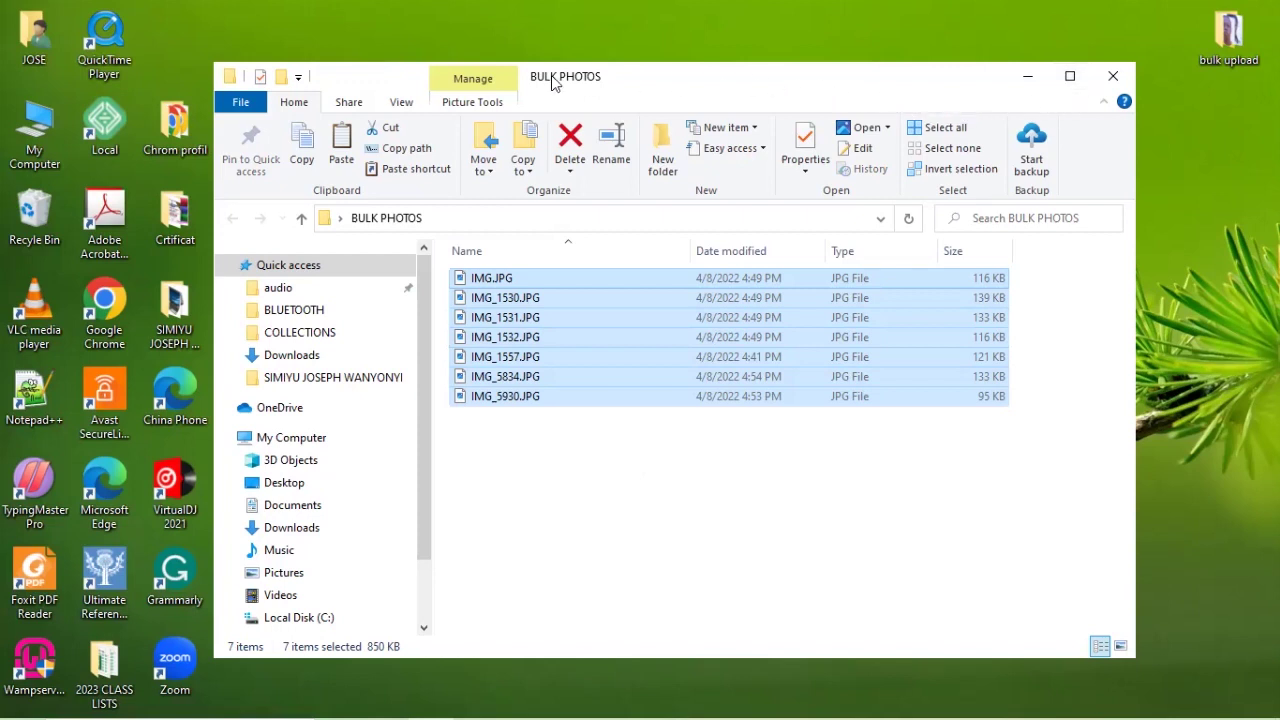
- Display the BULK PHOTOS contents as Large icons thumbnails
click(401, 103)
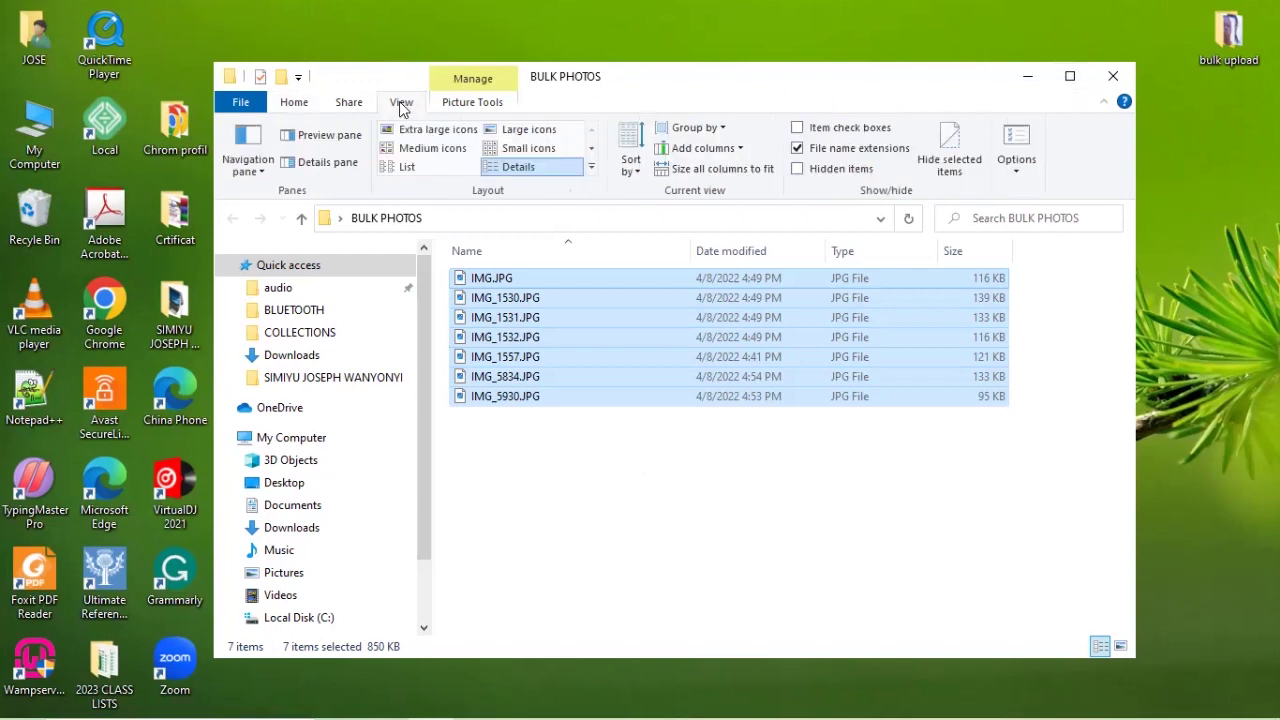
click(446, 149)
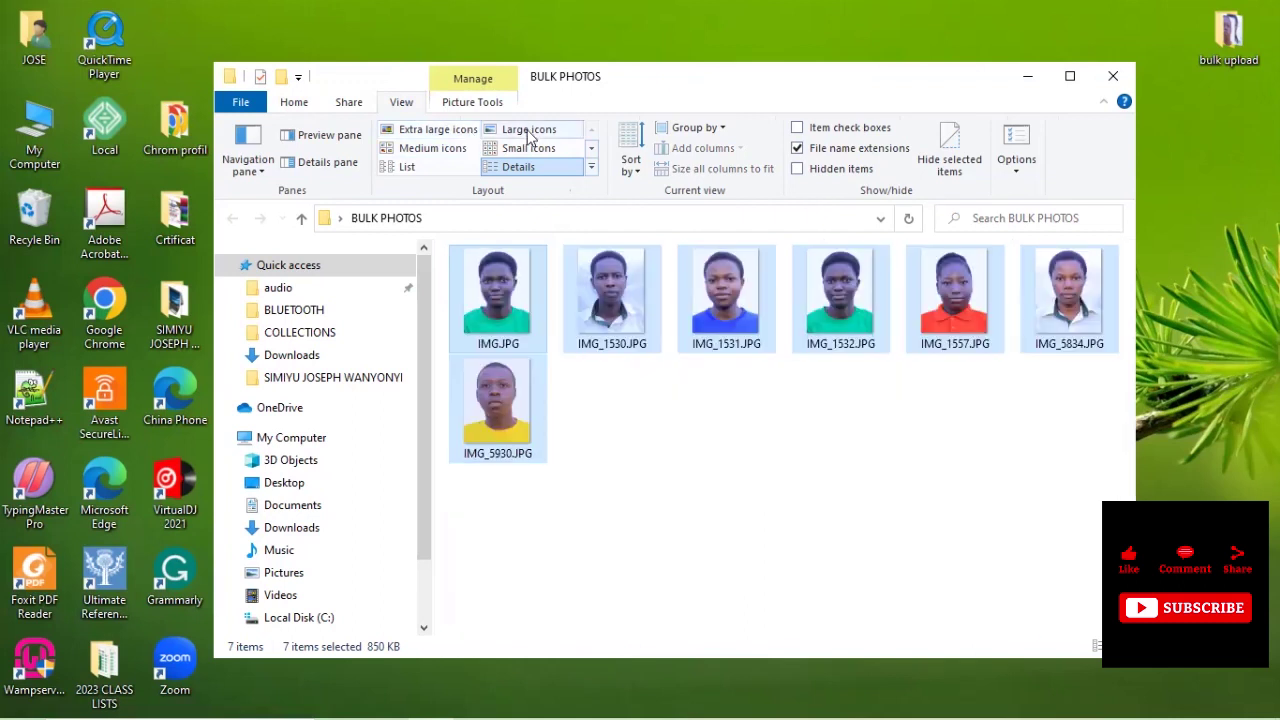
click(530, 135)
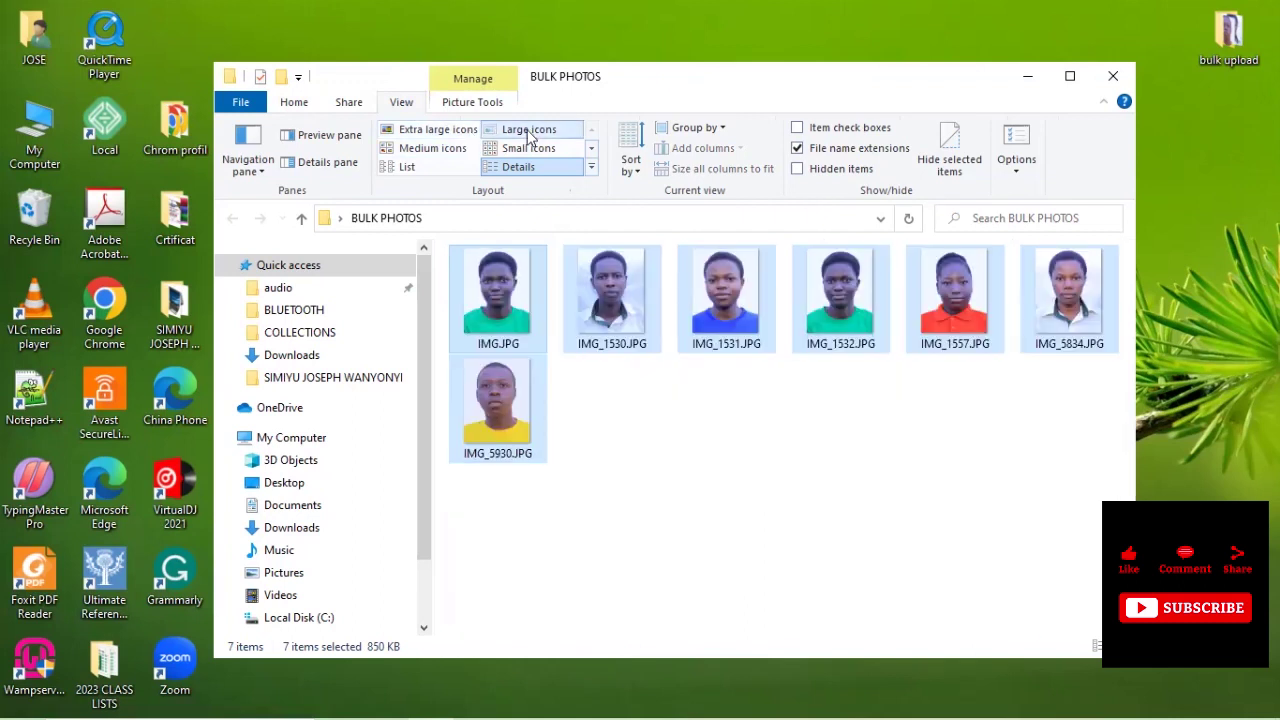
click(866, 478)
drag(929, 80, 945, 54)
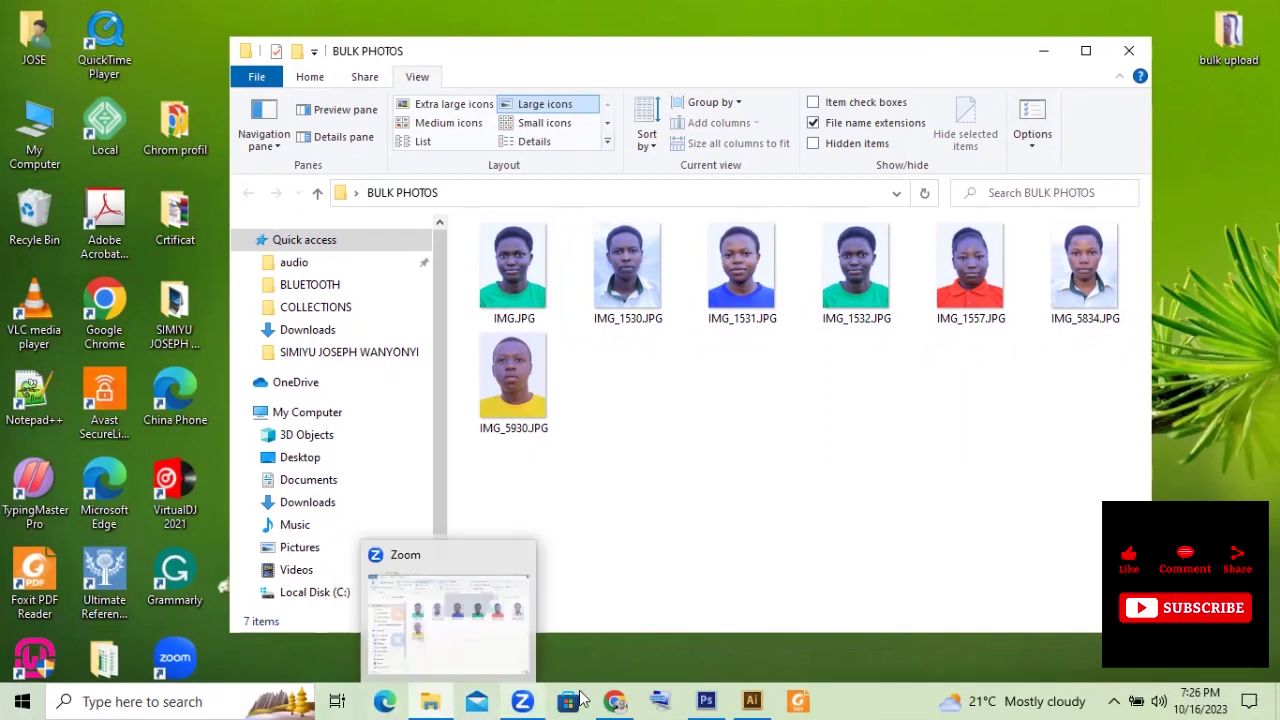
- Return to Chrome's Bulk Photo Uploads page and review the Step 2 LIN-renaming instruction
click(612, 700)
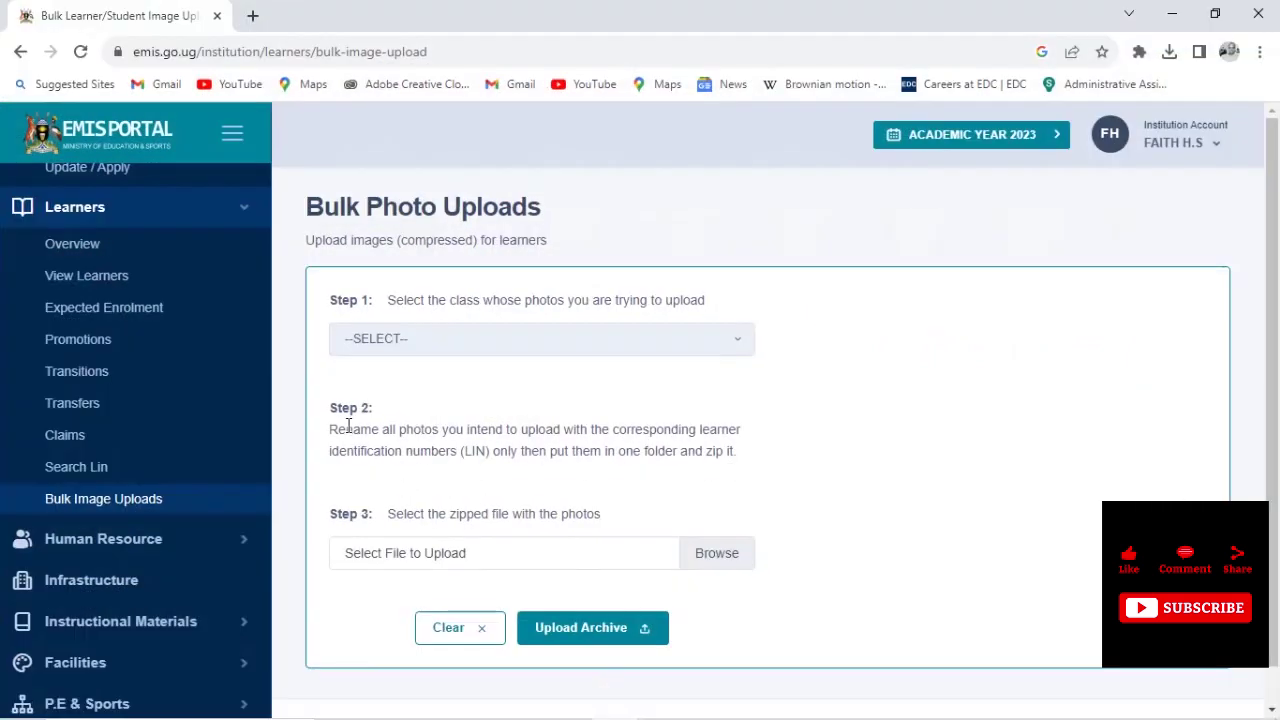
drag(331, 429, 466, 450)
click(799, 434)
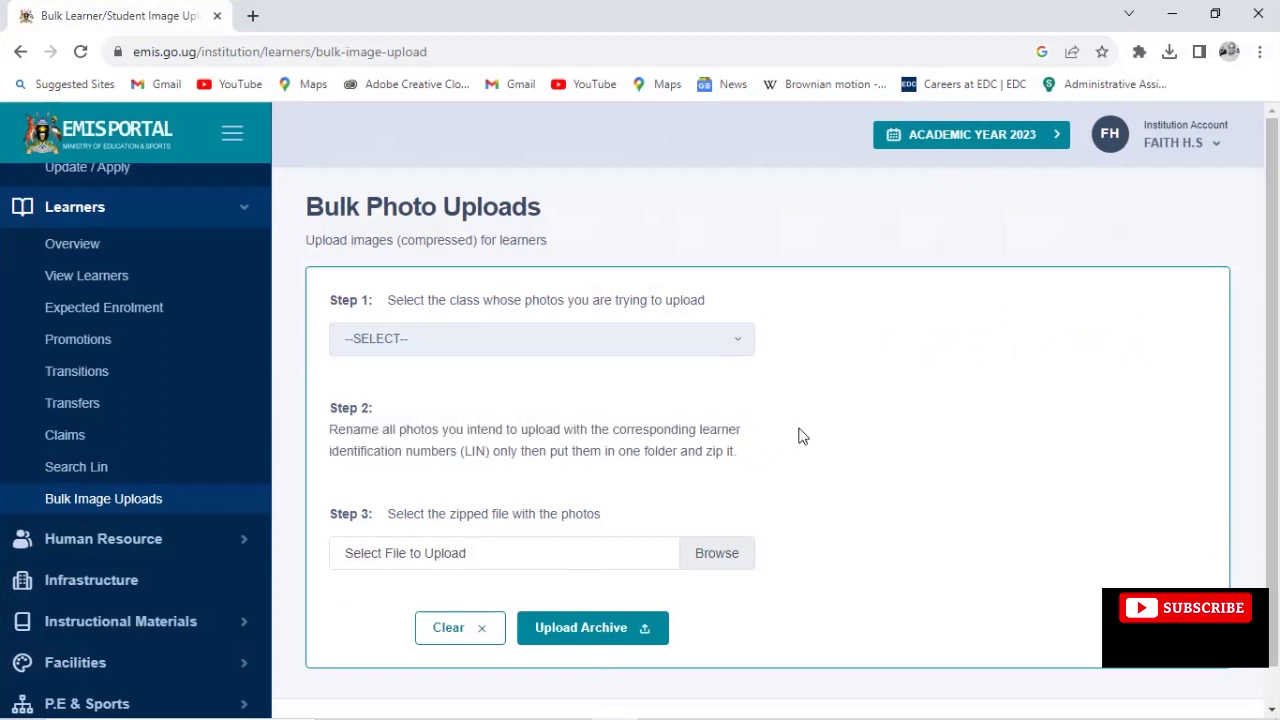
- Open View Learners and choose S6 in the Select Class filter
click(86, 278)
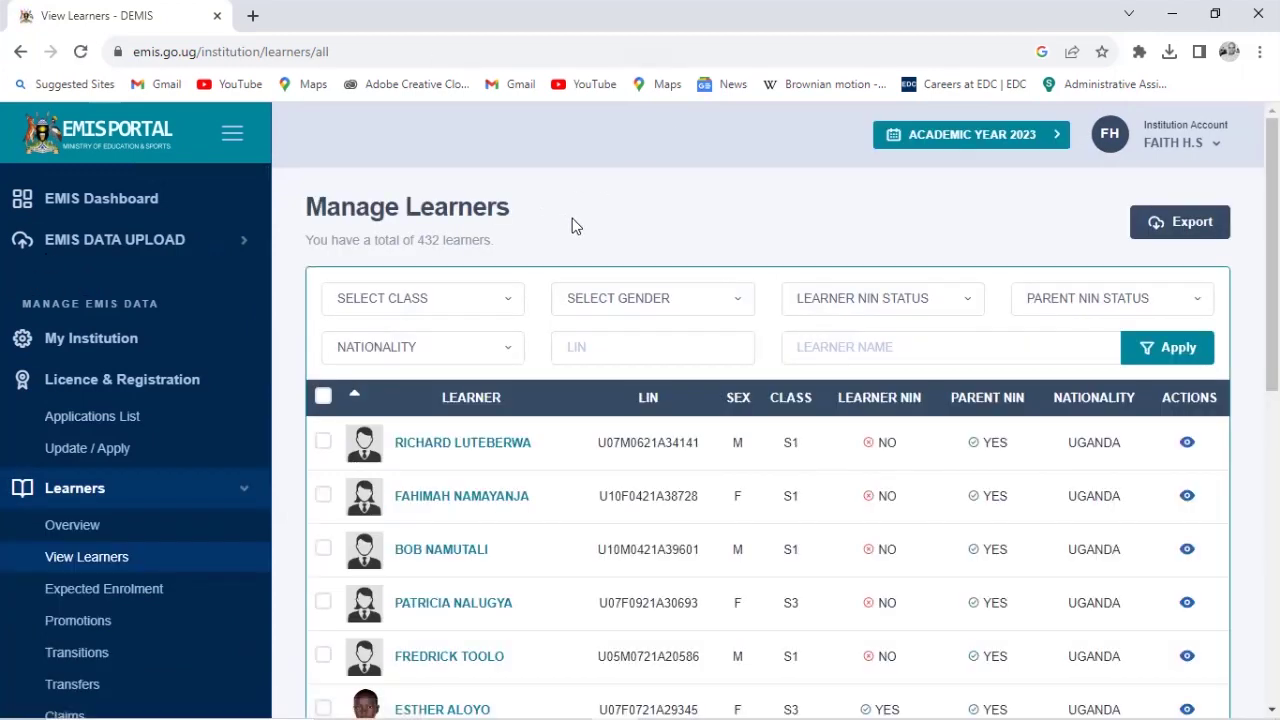
scroll(590, 220, down, 2)
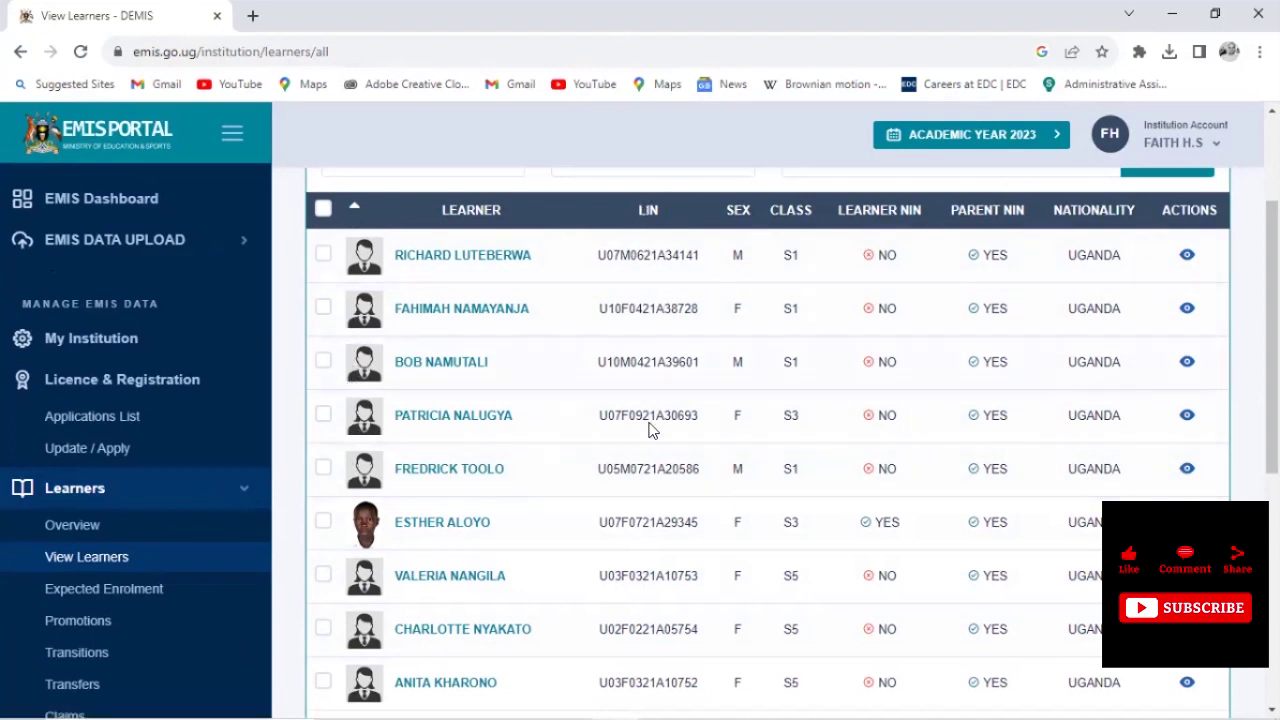
scroll(648, 432, up, 2)
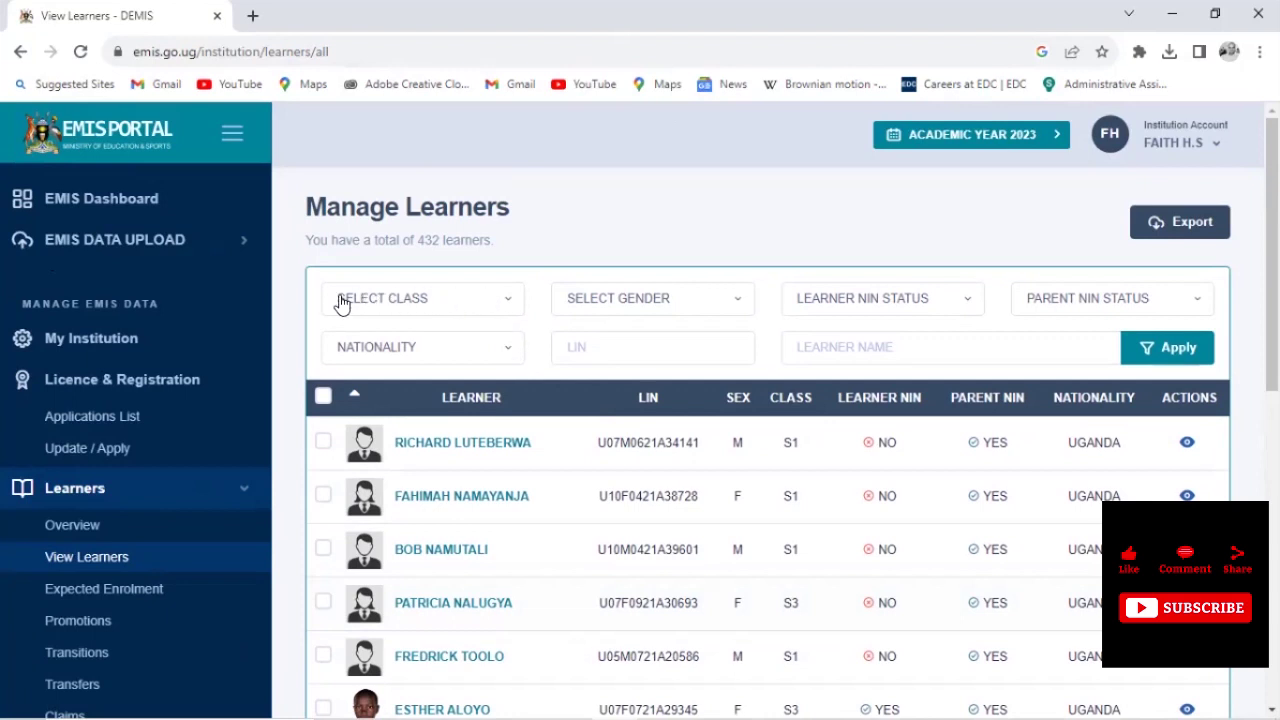
click(505, 302)
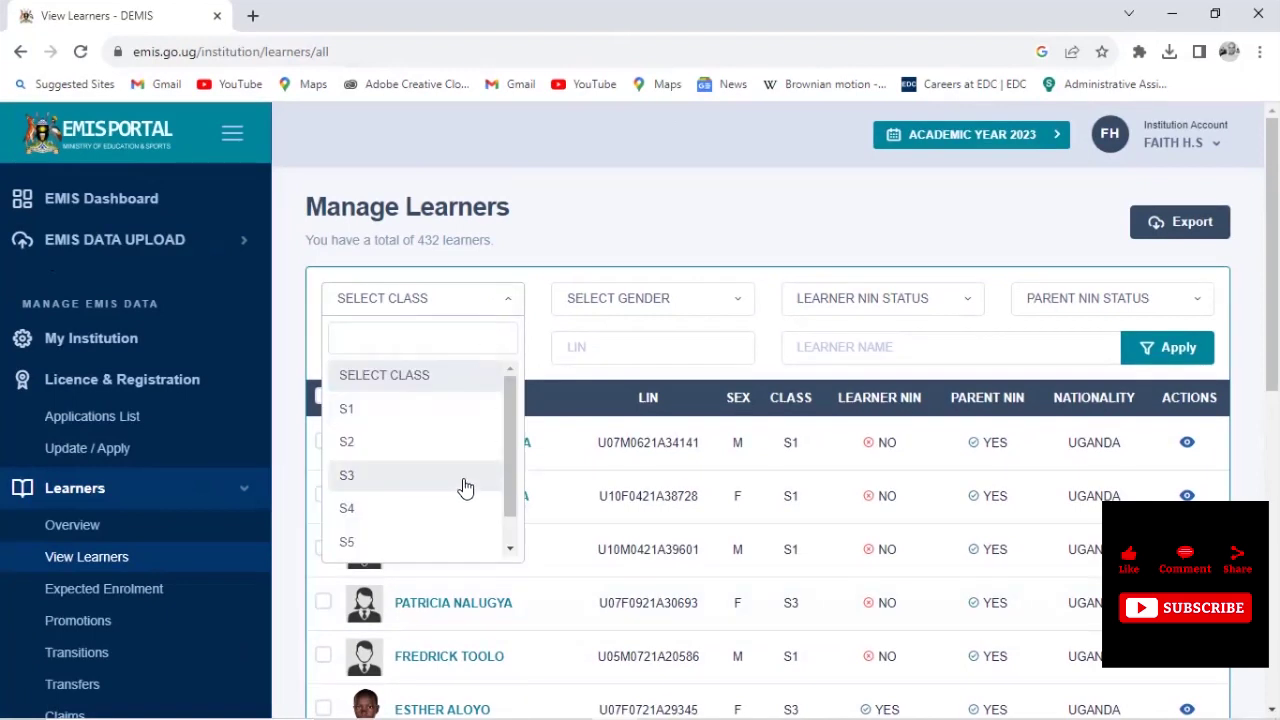
scroll(460, 490, down, 2)
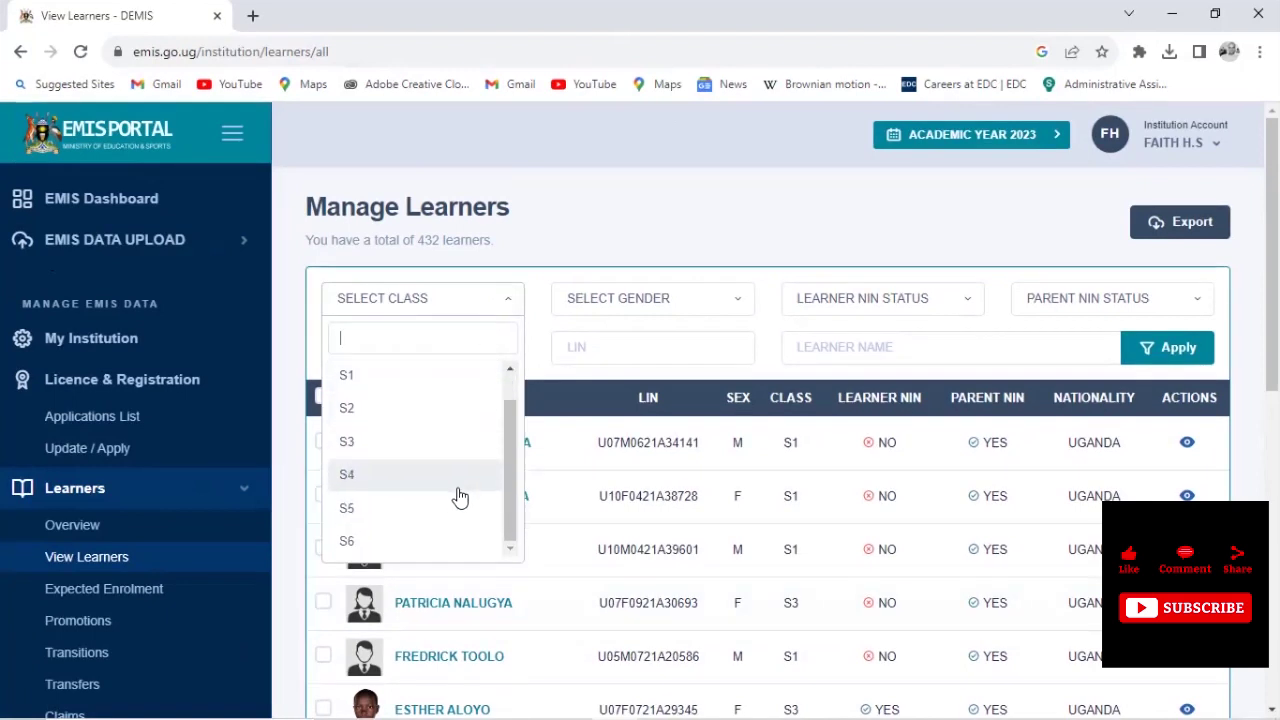
click(425, 553)
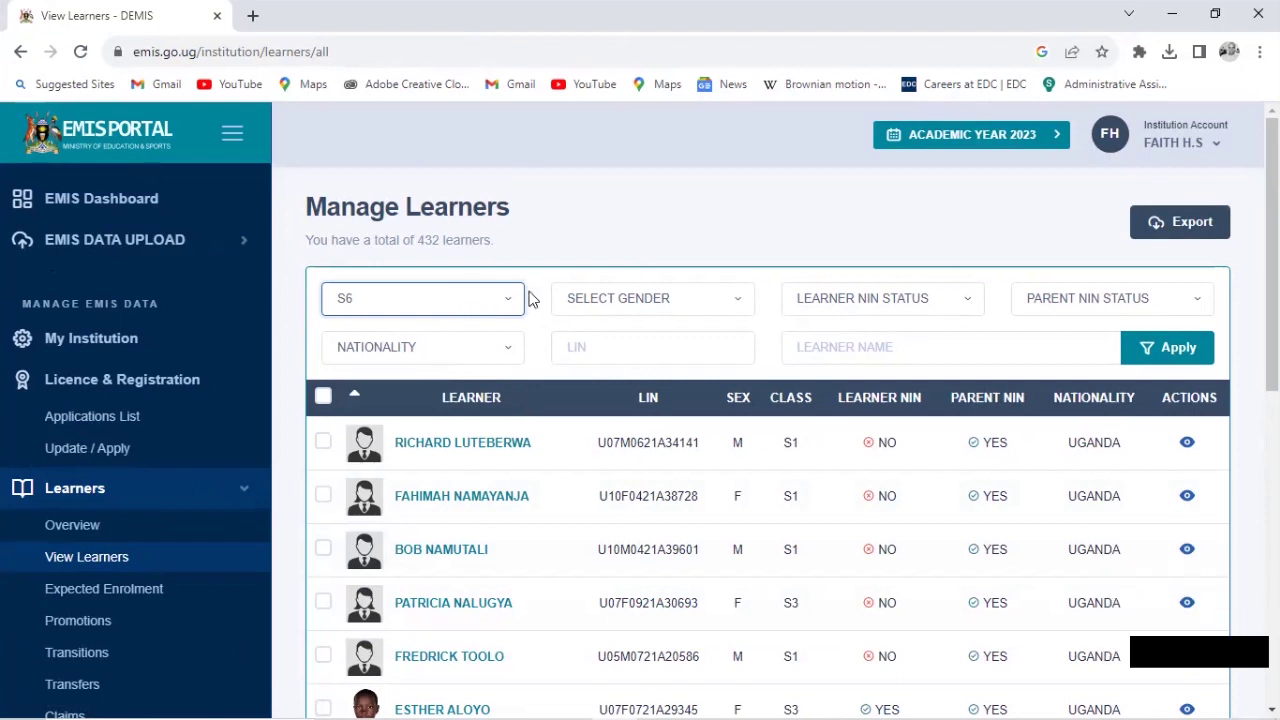
- Apply the S6 class filter and move to the second page of learners
click(1157, 355)
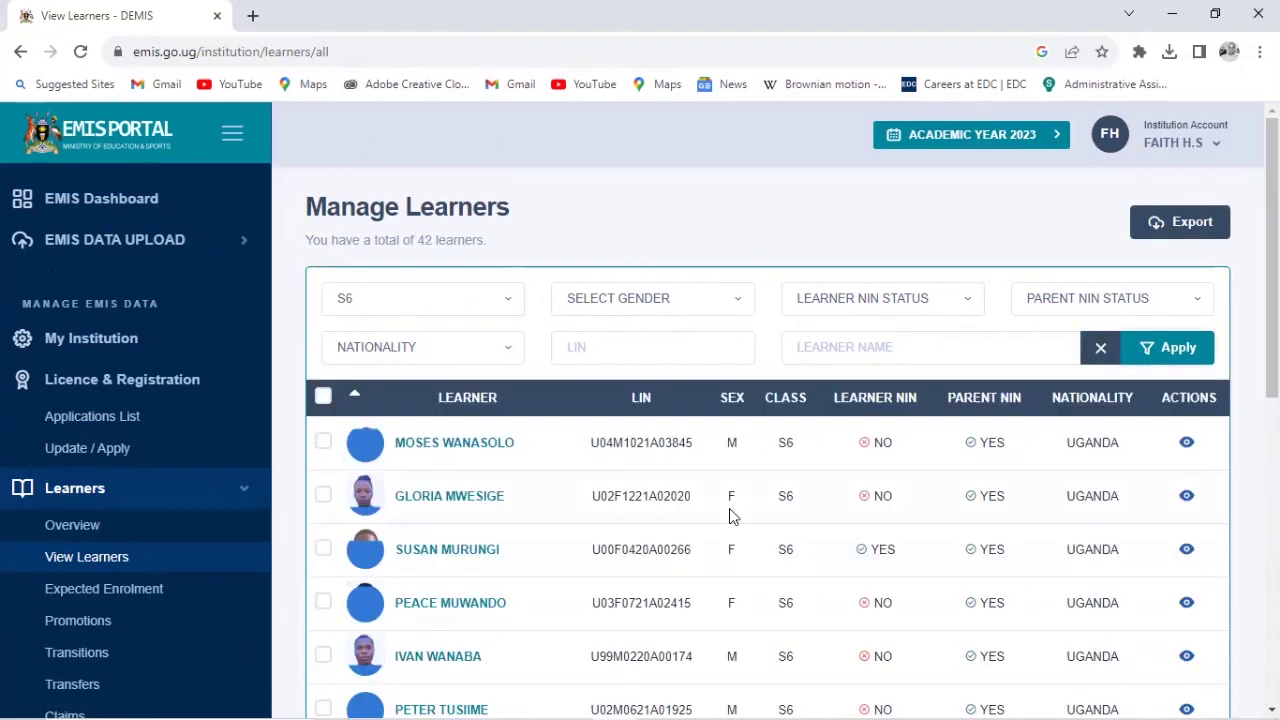
scroll(614, 480, down, 3)
scroll(614, 474, up, 2)
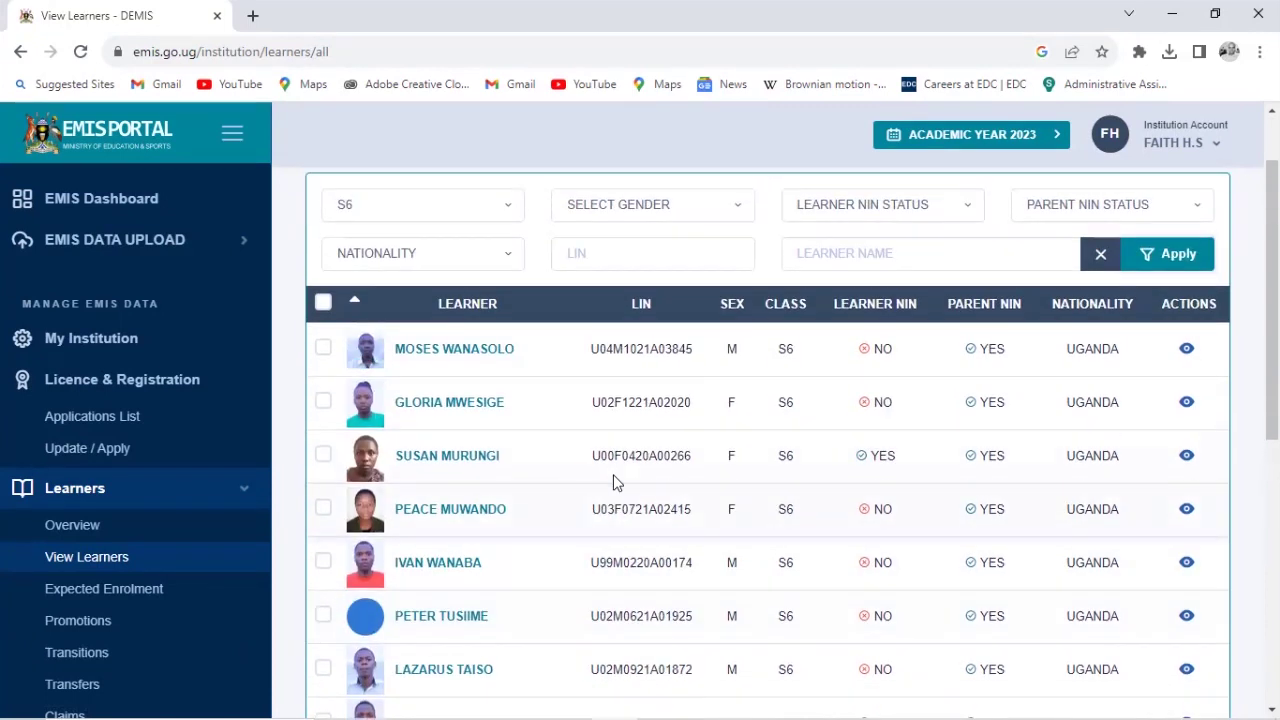
scroll(614, 483, down, 4)
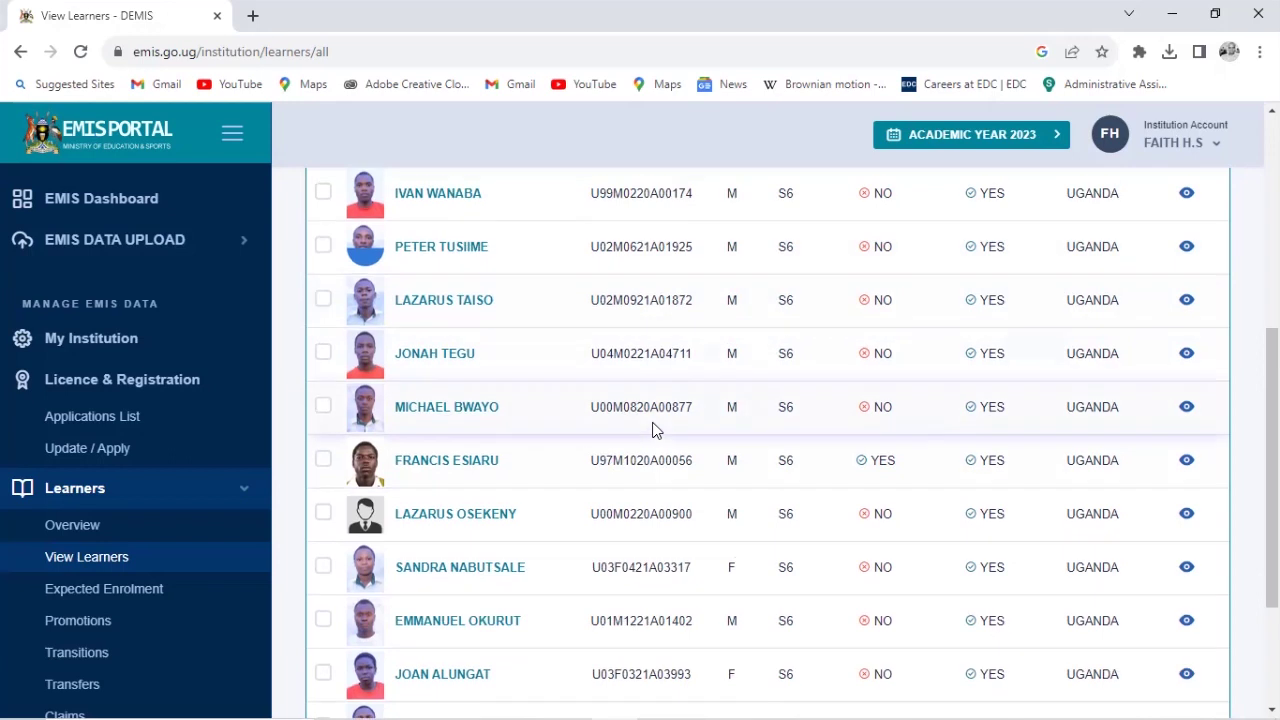
scroll(648, 435, up, 3)
scroll(652, 427, down, 2)
scroll(652, 427, down, 4)
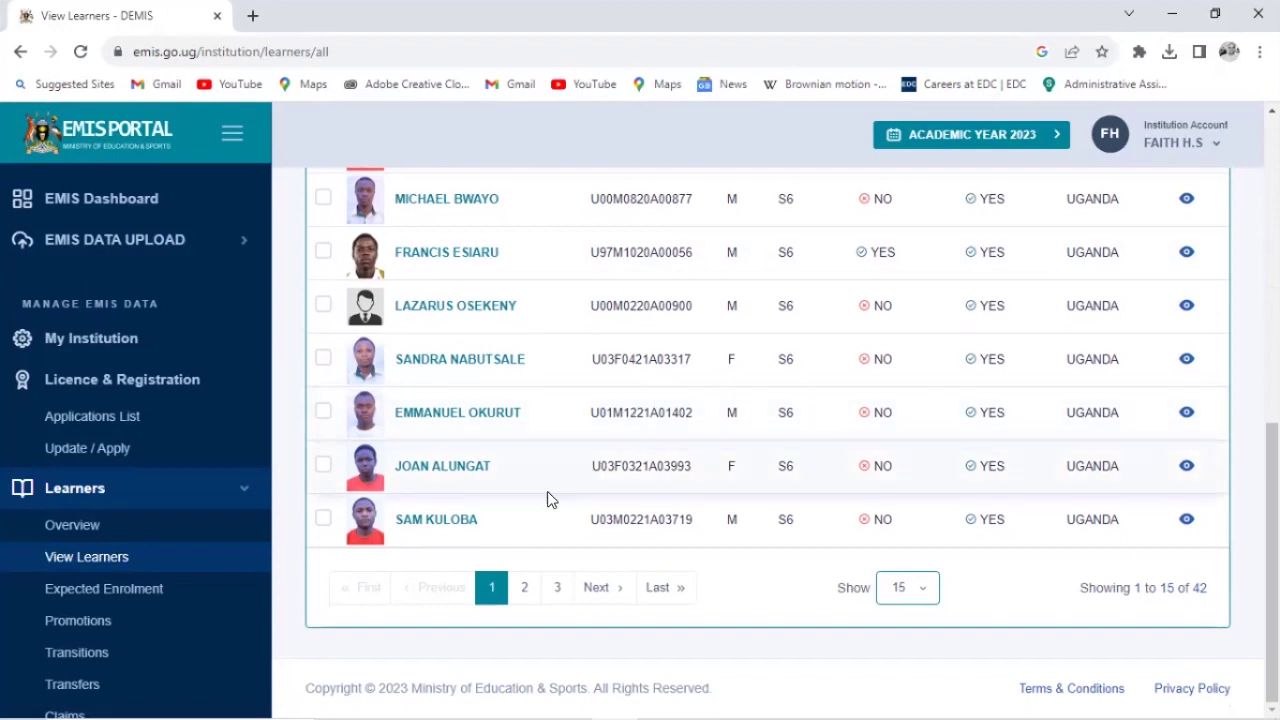
click(523, 587)
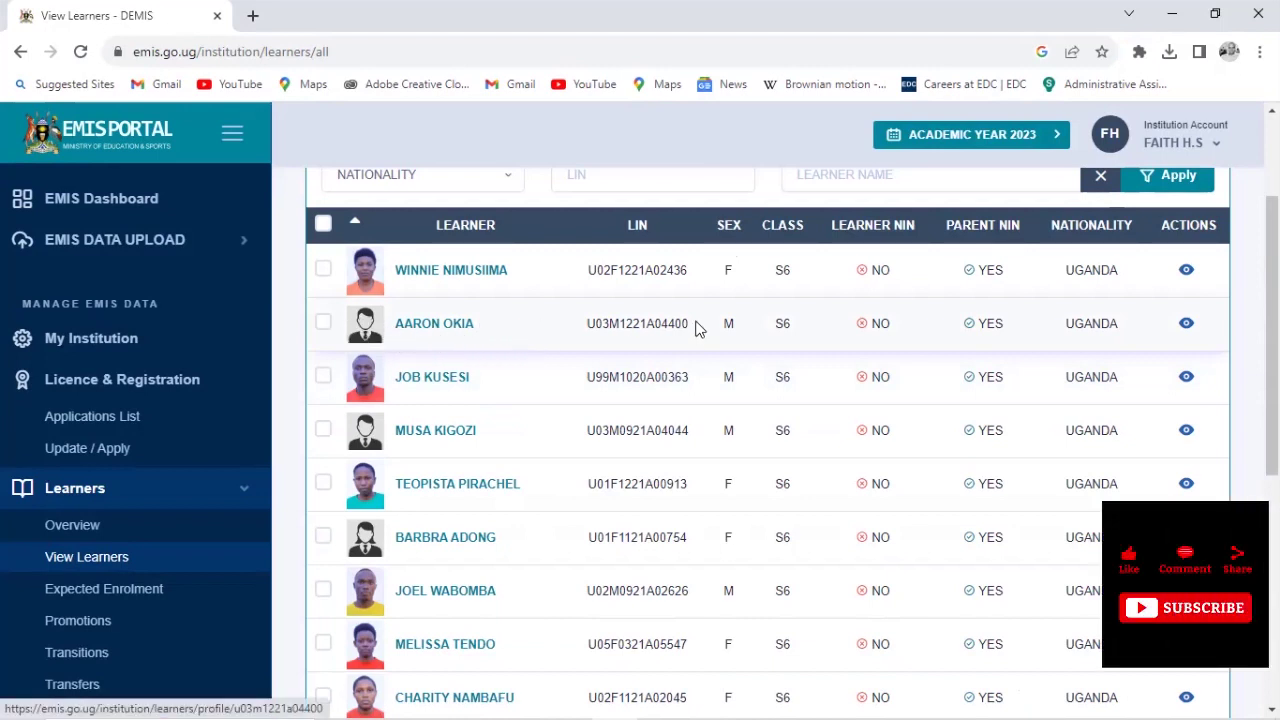
- Copy a learner's LIN from the second page of the list
drag(615, 320, 596, 321)
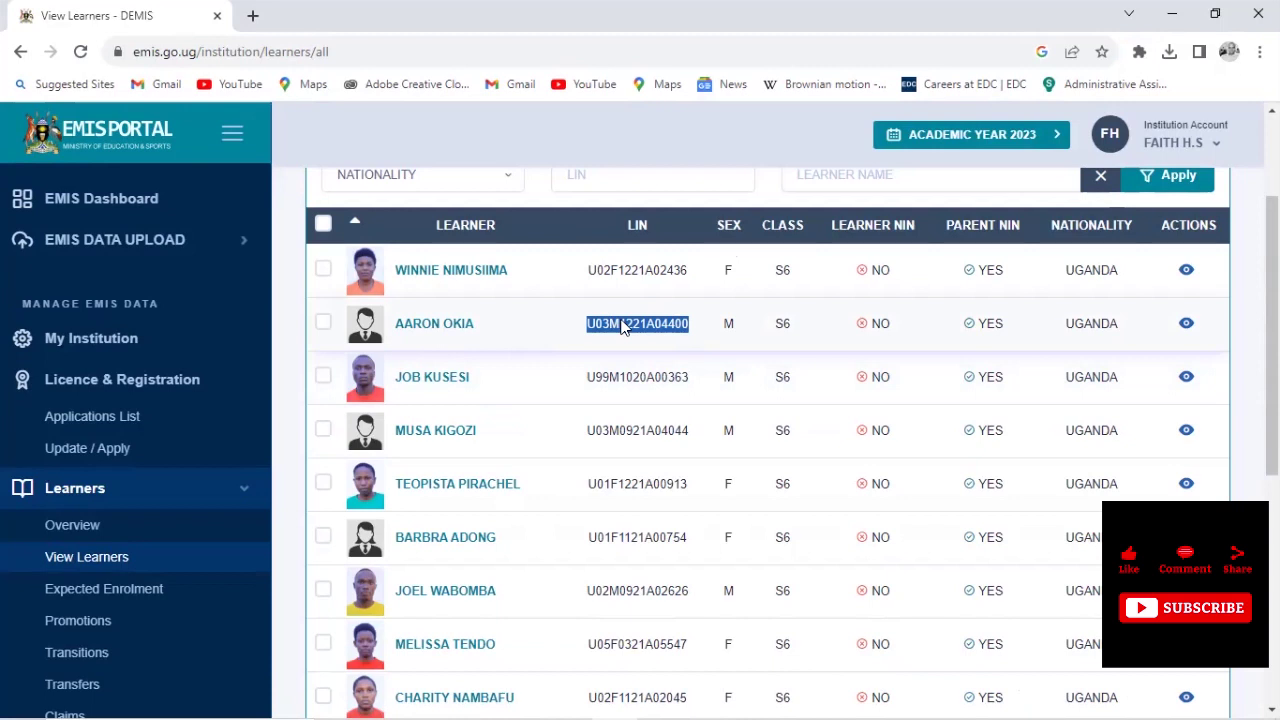
right_click(622, 327)
click(663, 336)
- Rename the yellow-shirt photo IMG_5930.JPG by pasting the copied learner LIN as its name
click(1172, 14)
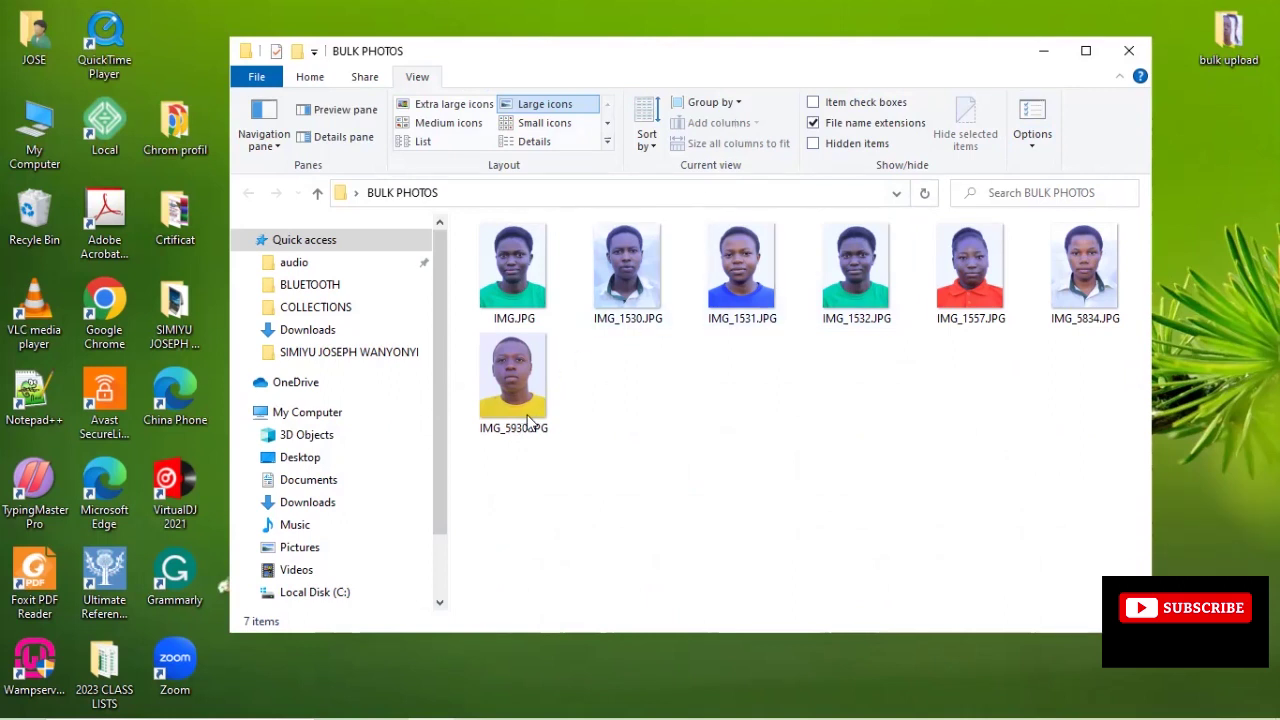
click(528, 438)
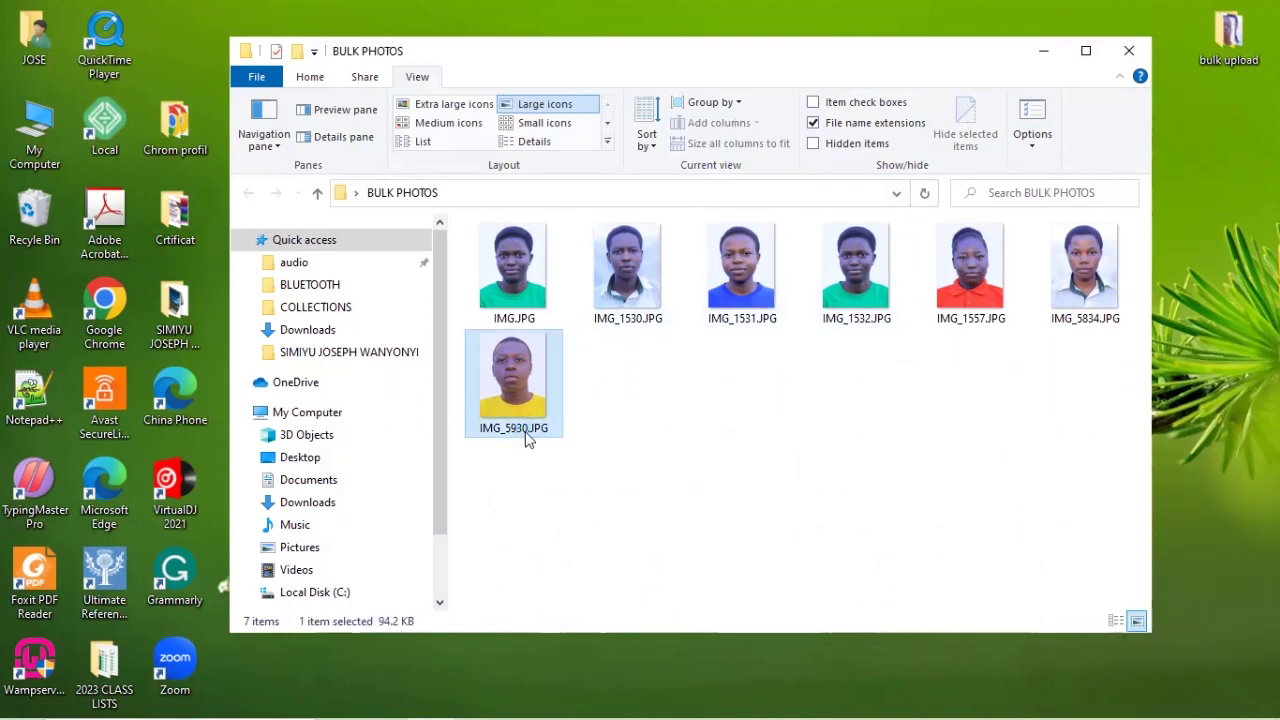
click(524, 430)
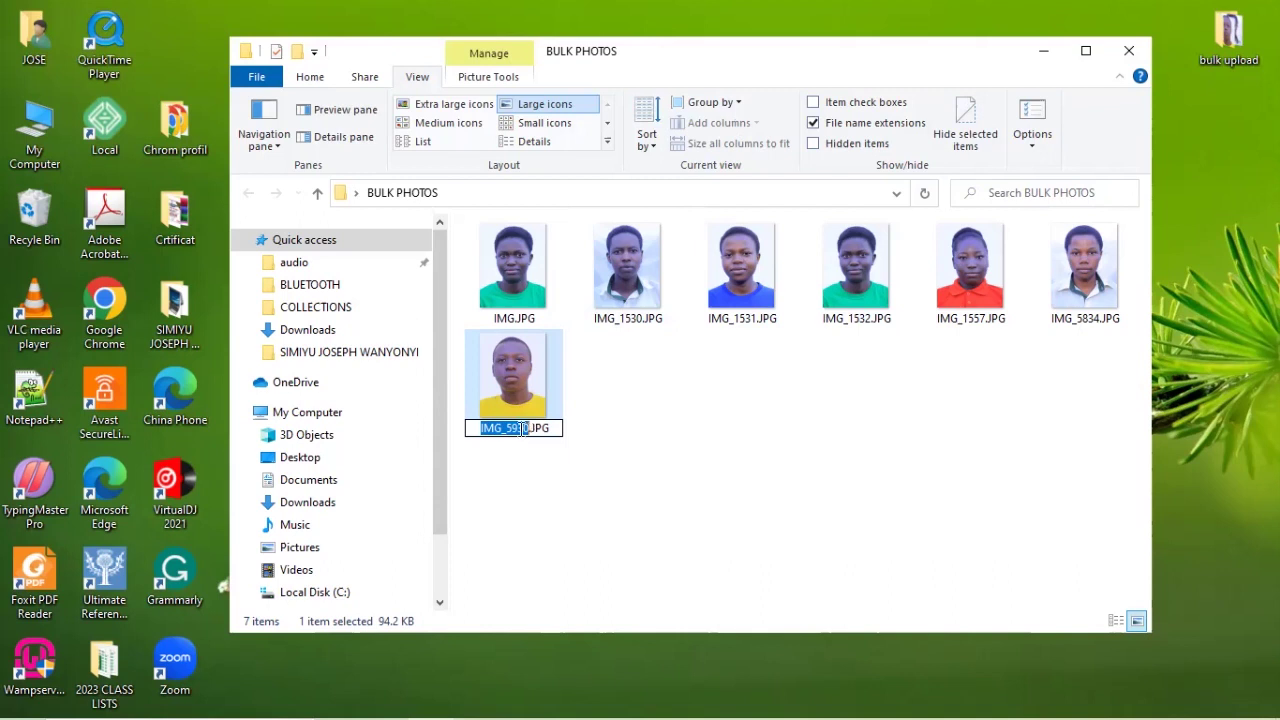
click(513, 420)
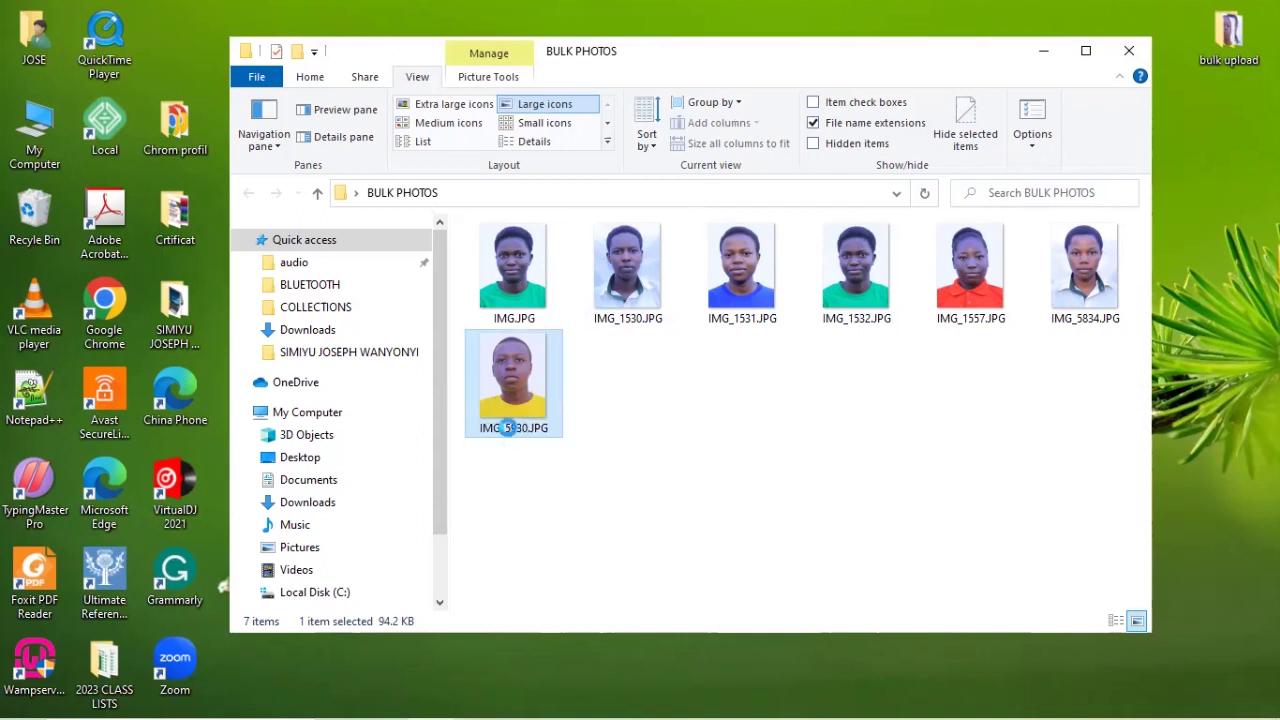
right_click(512, 430)
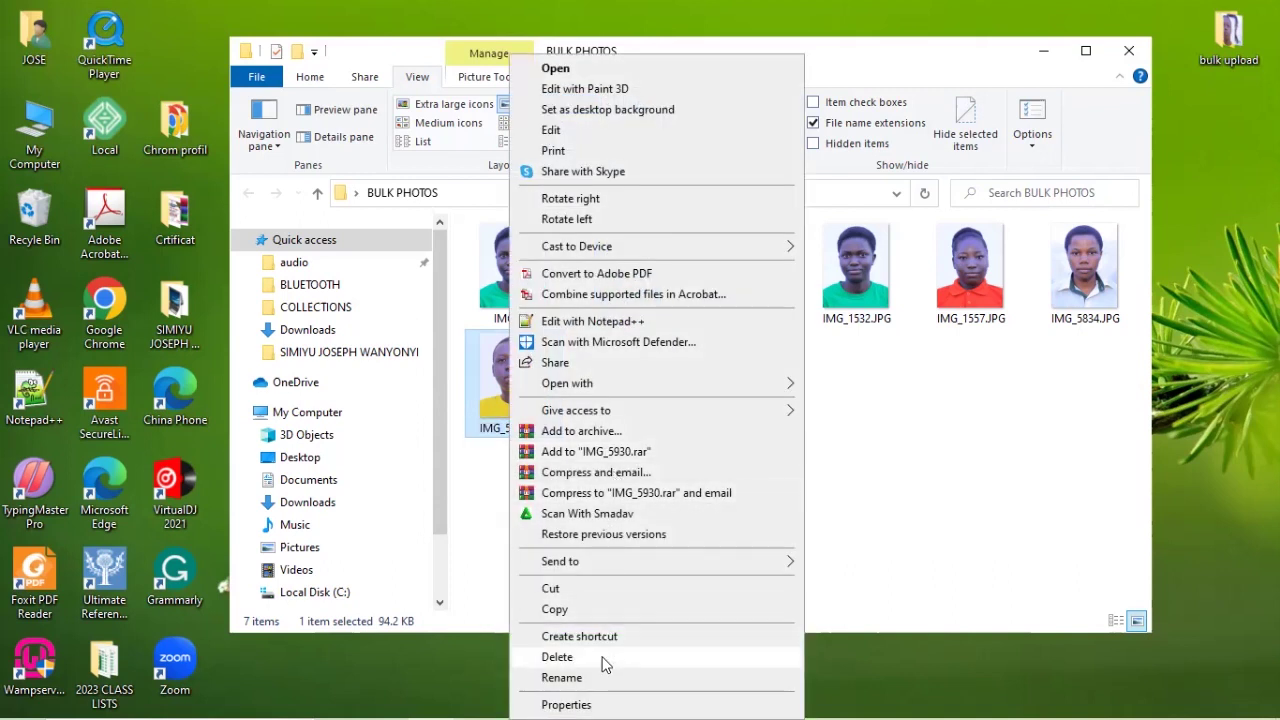
click(561, 678)
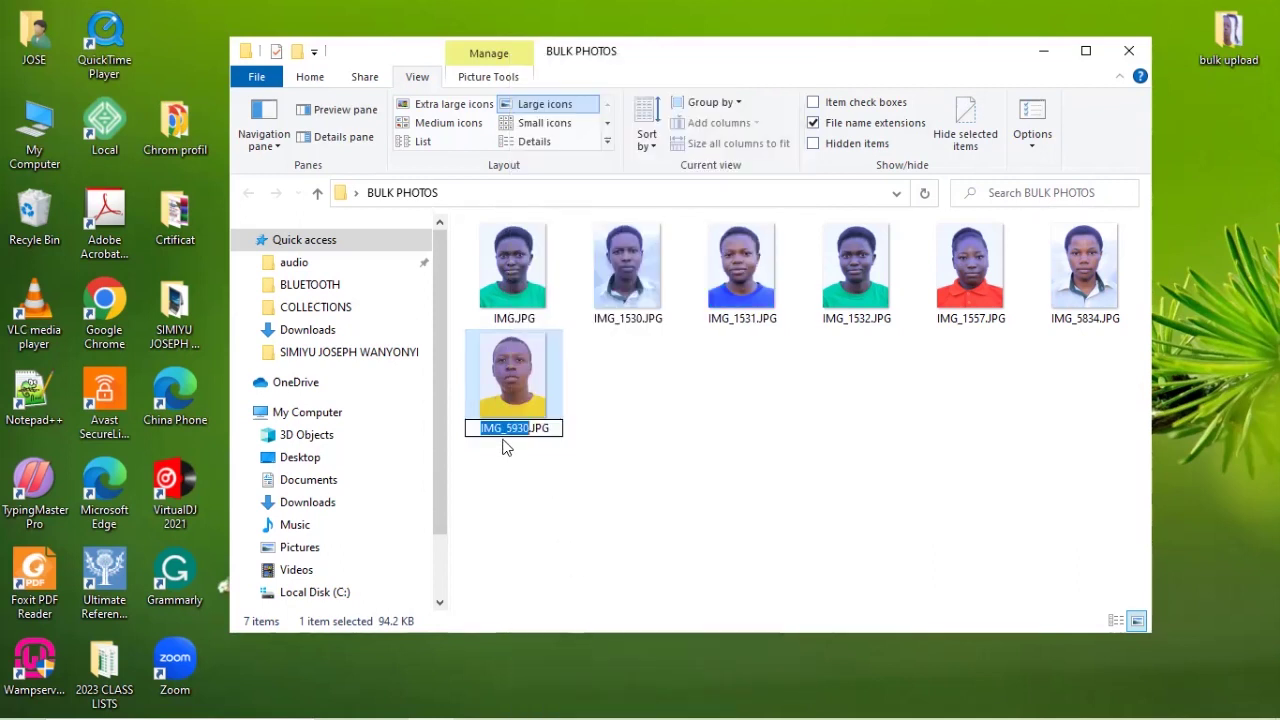
right_click(505, 430)
click(576, 506)
key(Return)
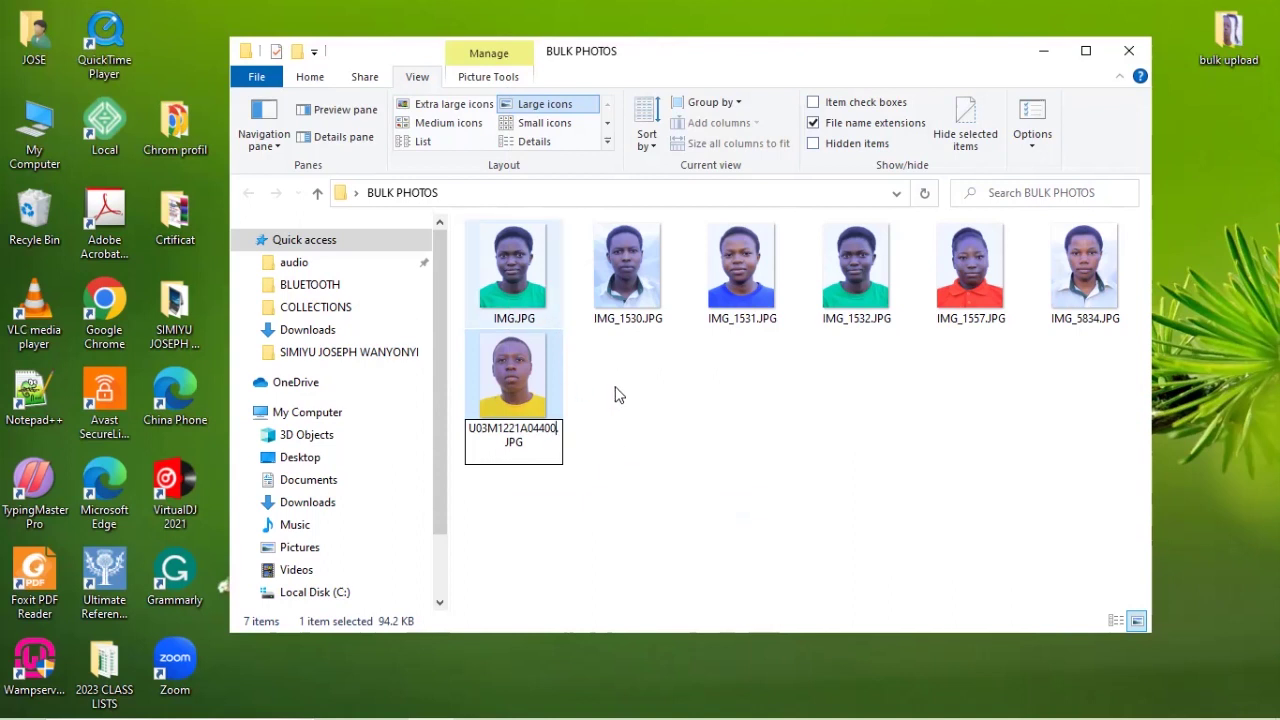
click(652, 362)
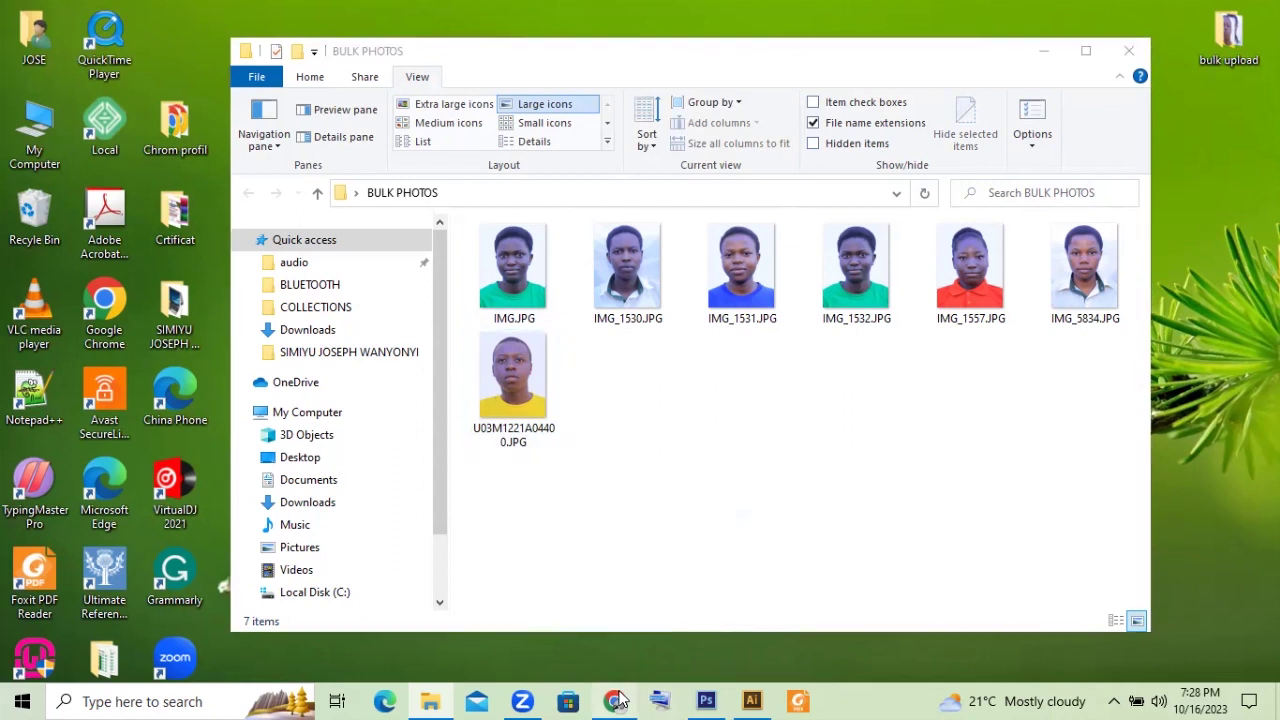
- Go to page 3 of the S6 learners list in EMIS Portal
click(614, 701)
scroll(633, 370, down, 2)
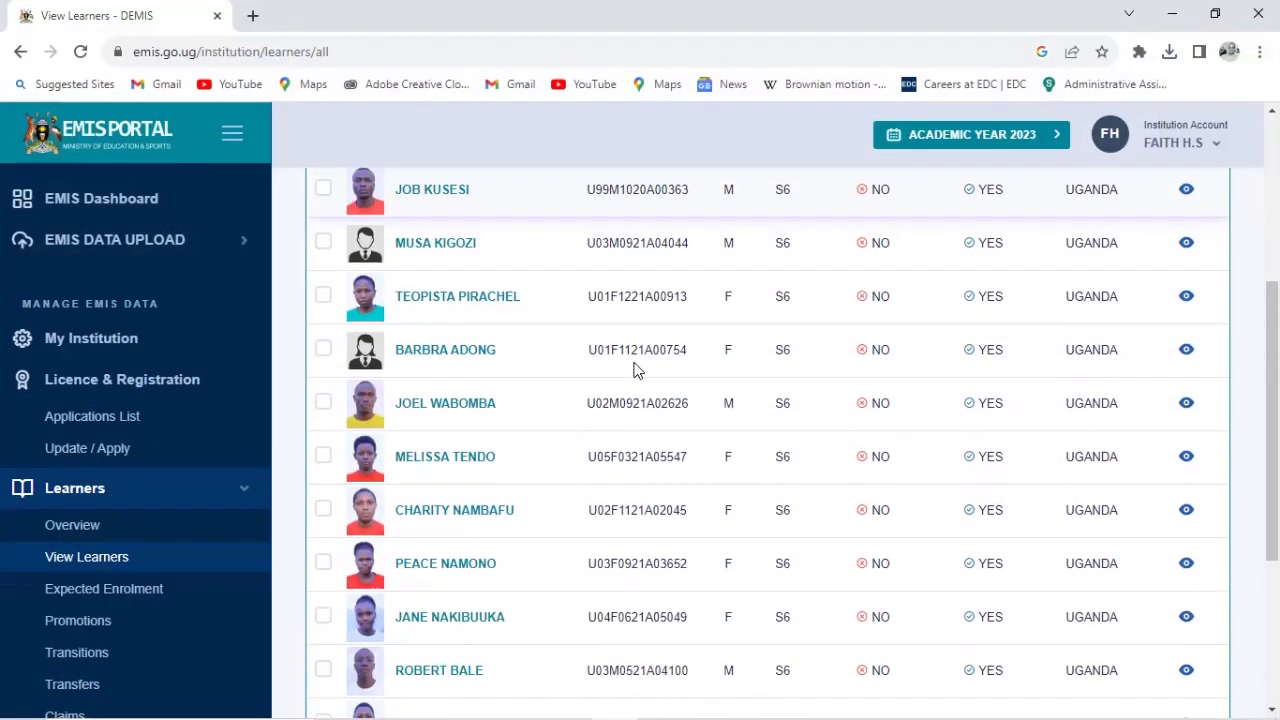
scroll(633, 370, down, 2)
scroll(633, 370, down, 2)
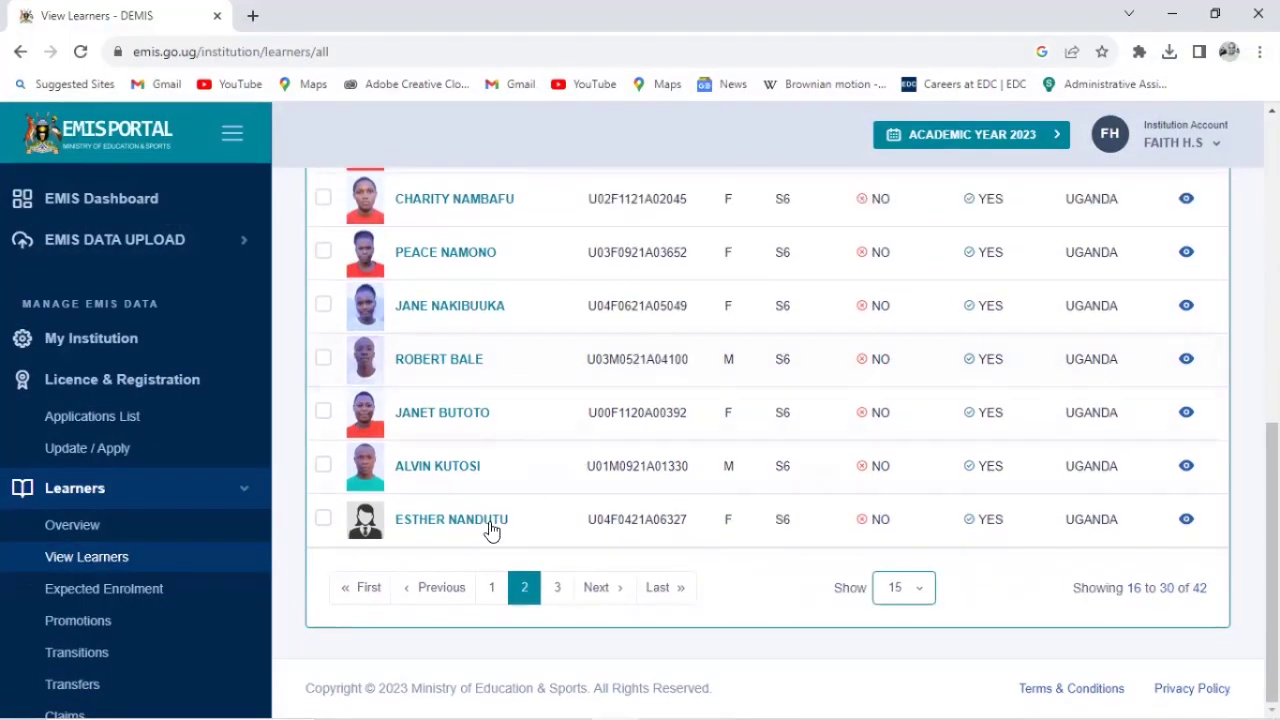
click(566, 598)
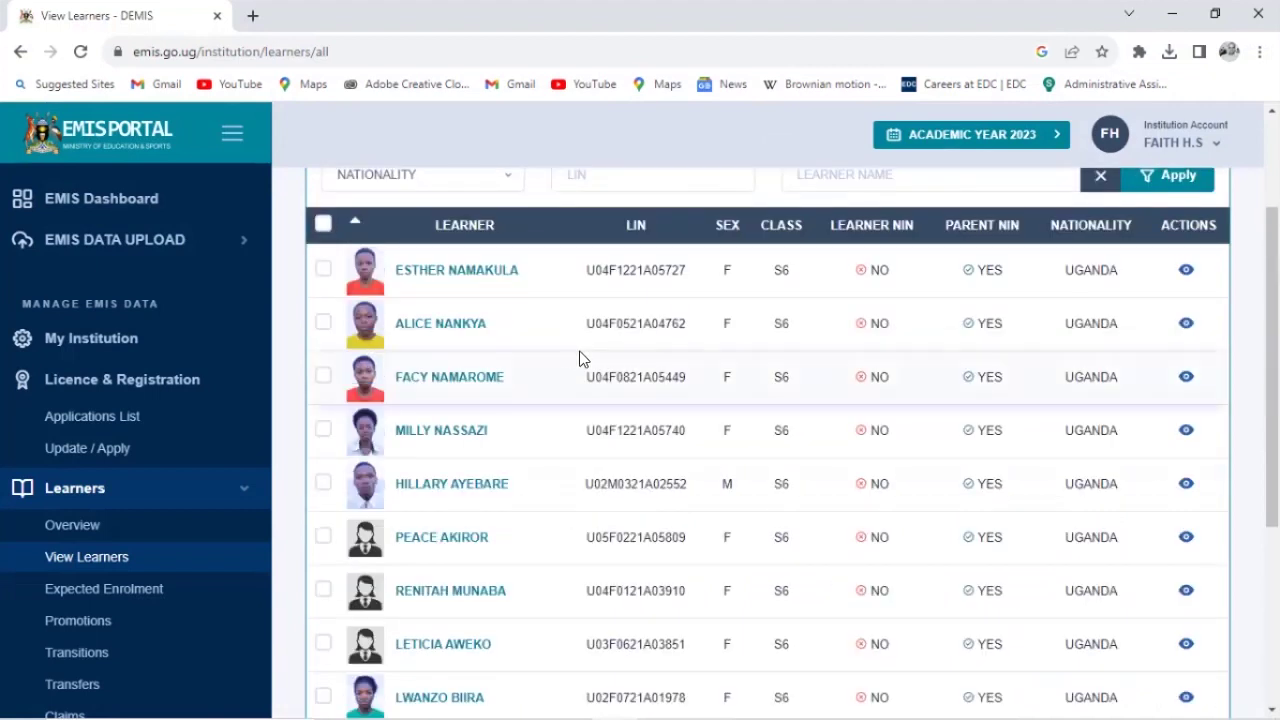
- Select a learner's LIN in the page 3 table and copy it
scroll(575, 358, down, 1)
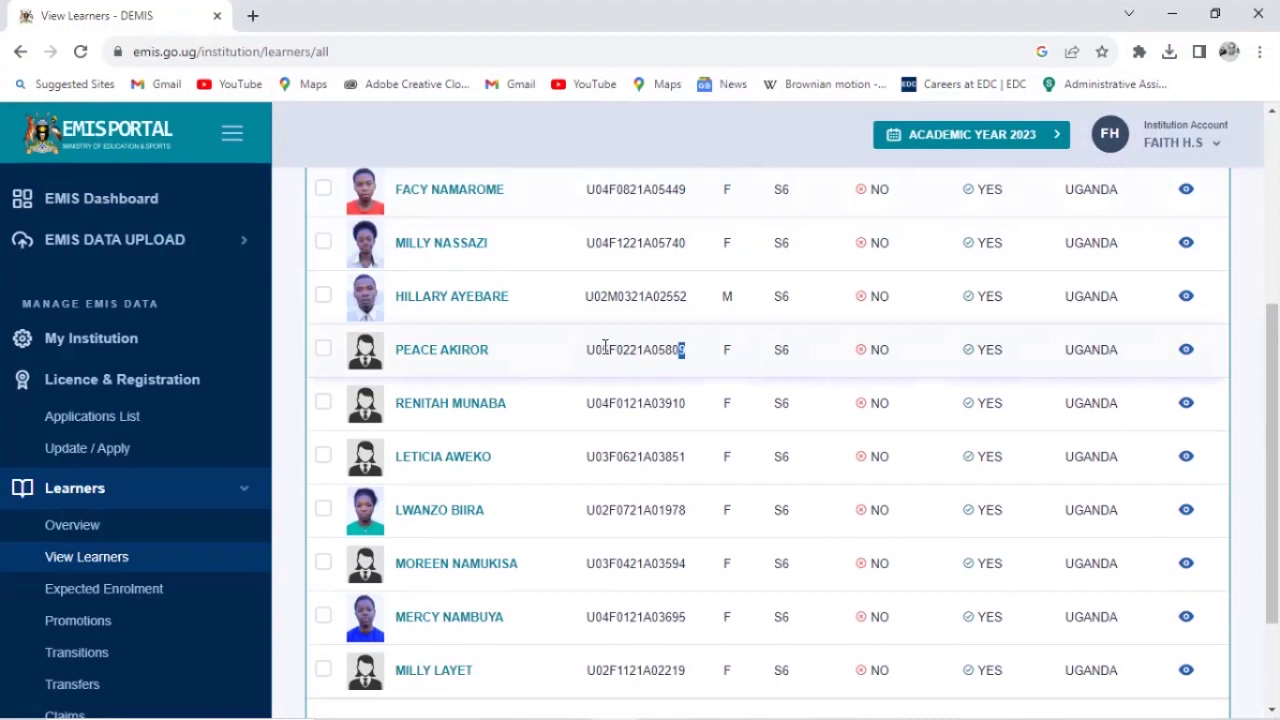
drag(605, 345, 586, 348)
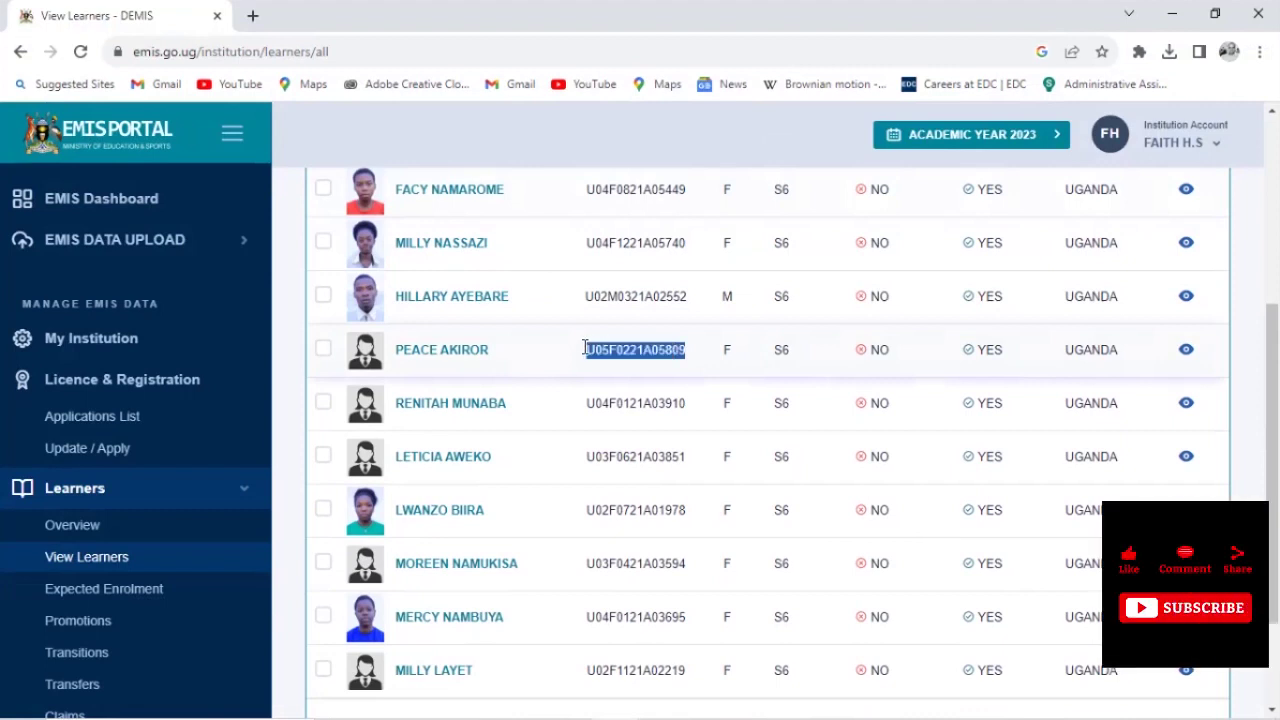
right_click(635, 352)
click(670, 367)
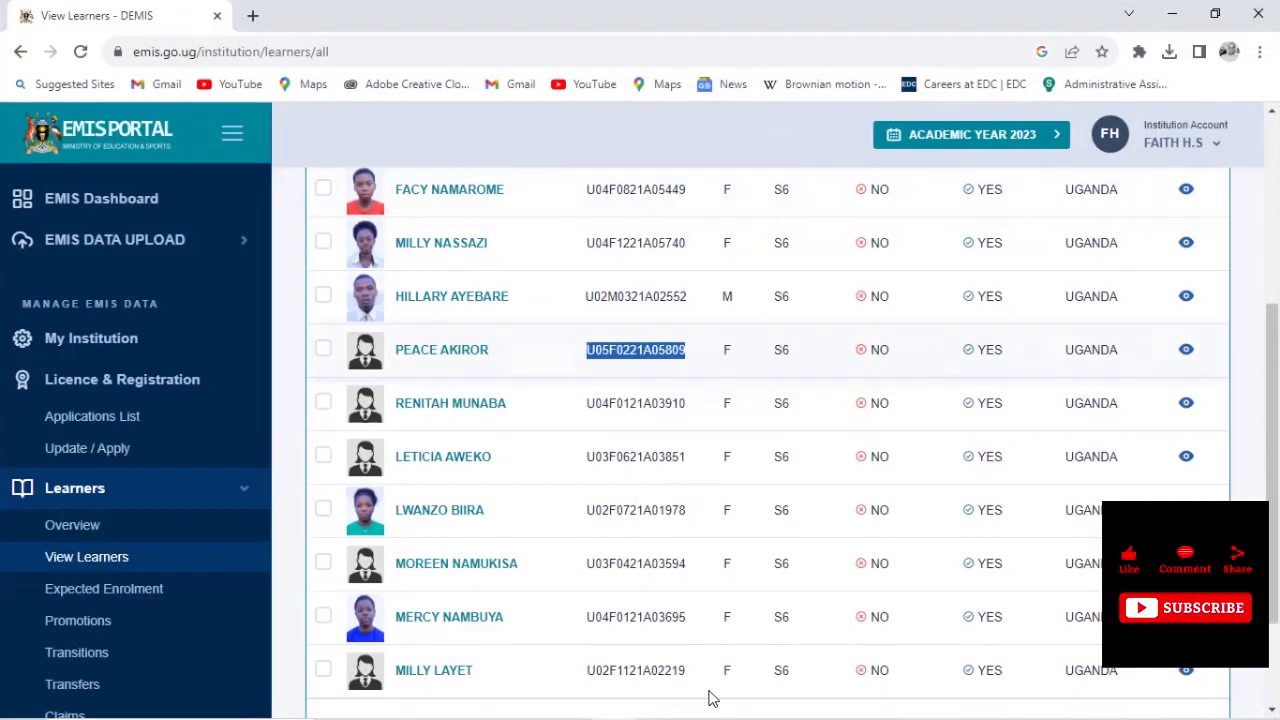
mouse_move(660, 697)
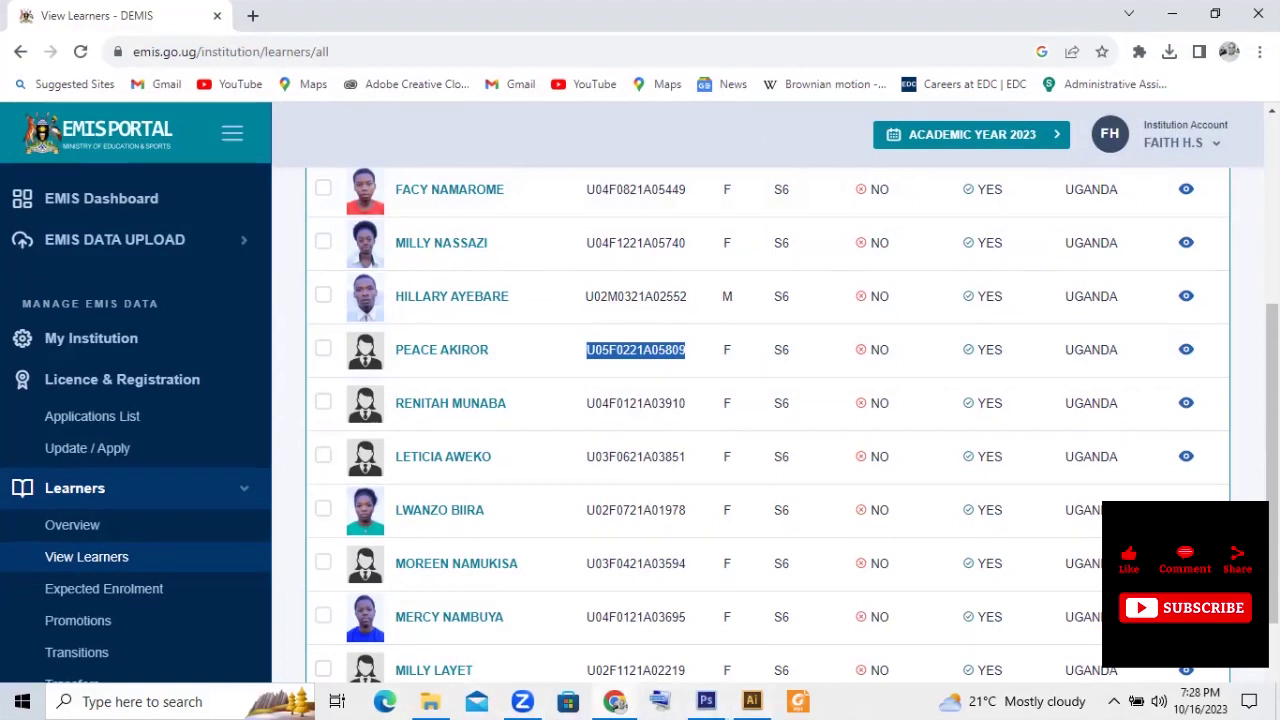
- Rename the green-shirt photo IMG.JPG to the newly copied learner LIN
click(1172, 14)
click(515, 300)
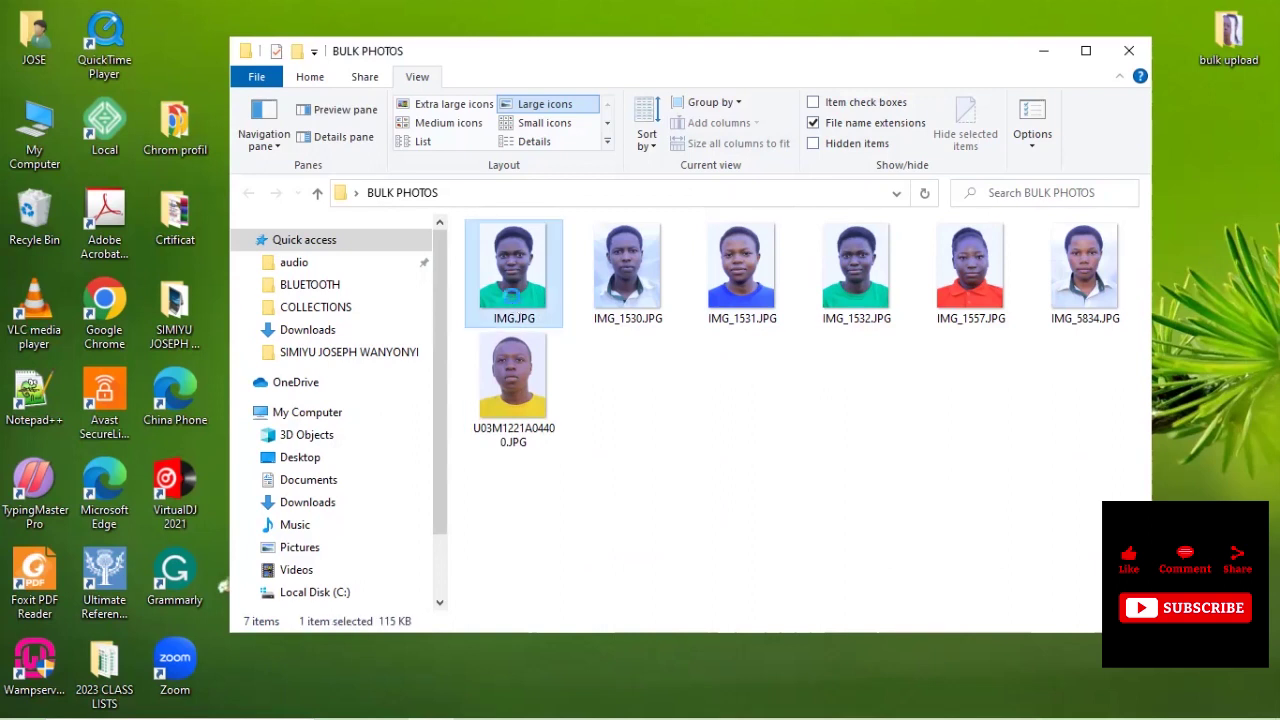
click(514, 318)
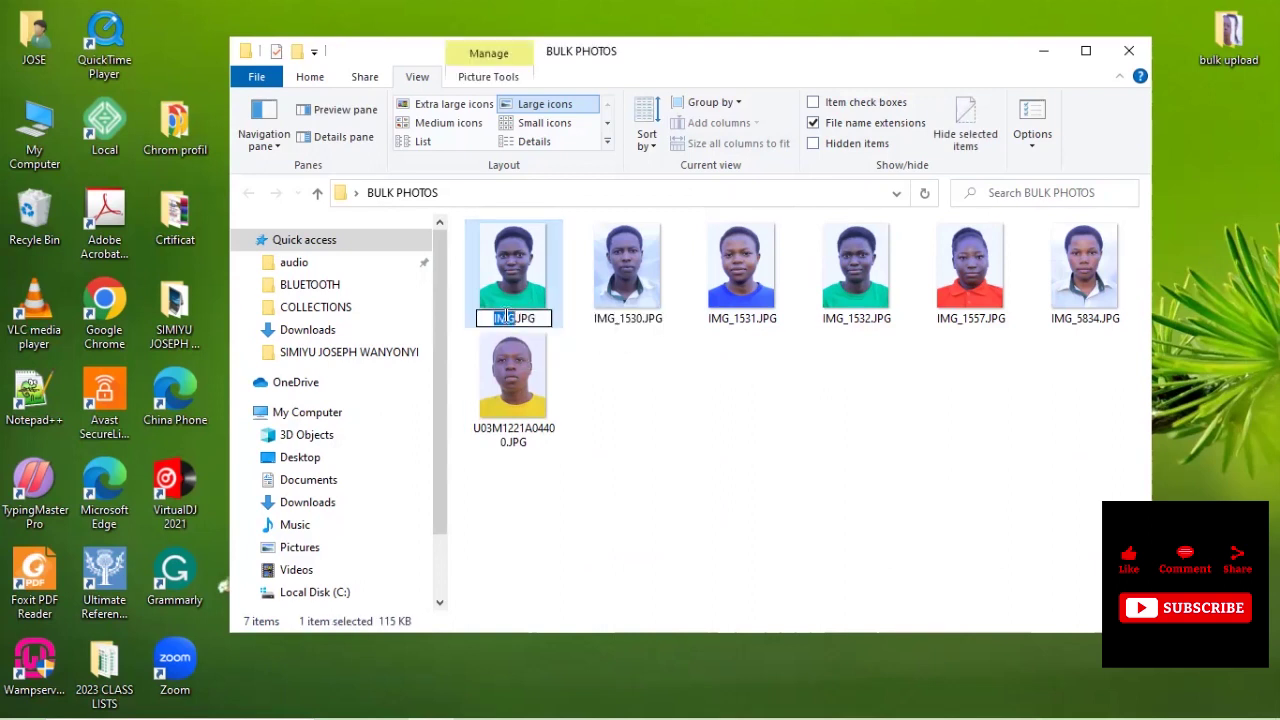
right_click(507, 316)
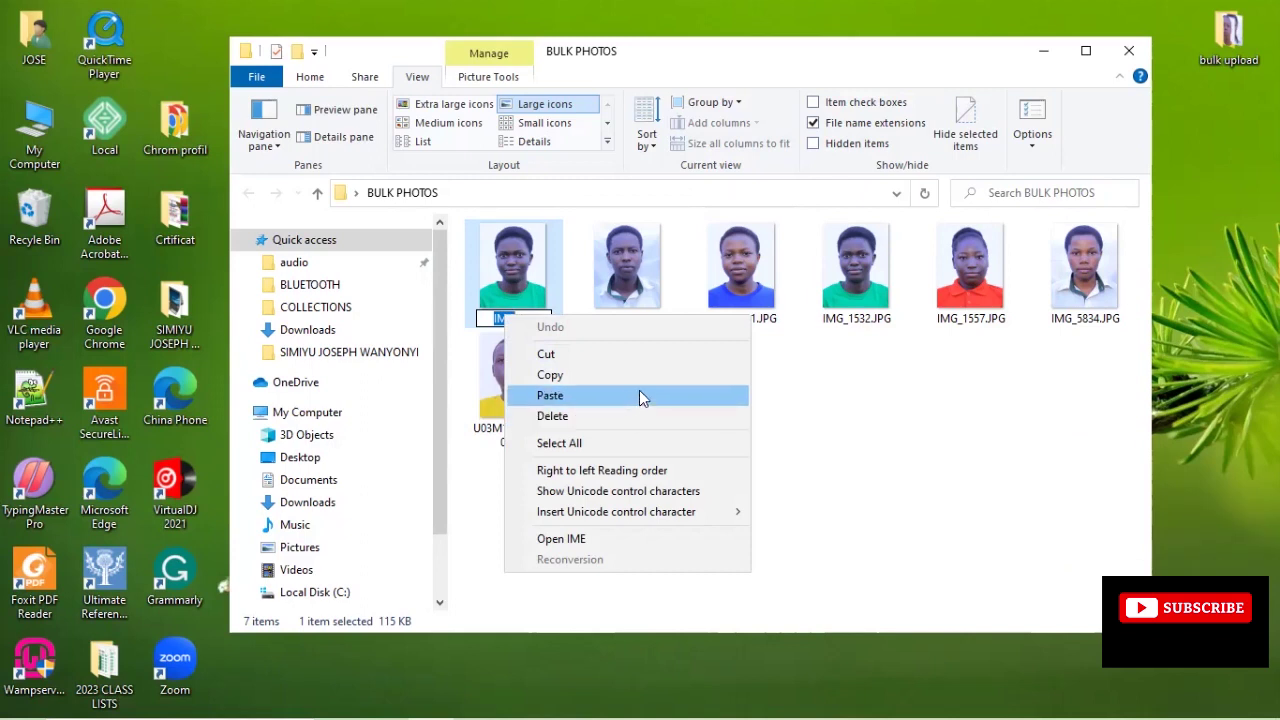
click(639, 396)
click(701, 381)
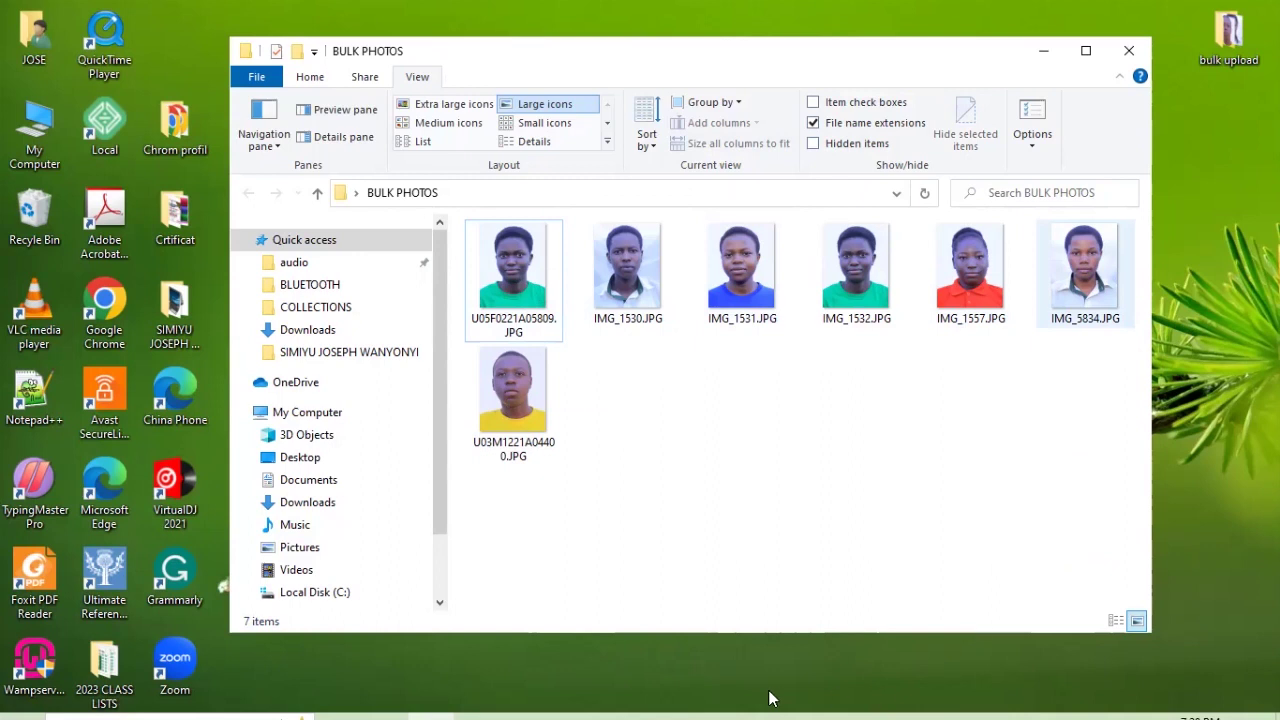
- Copy the next learner's LIN from page 3 and return to the BULK PHOTOS folder
mouse_move(769, 700)
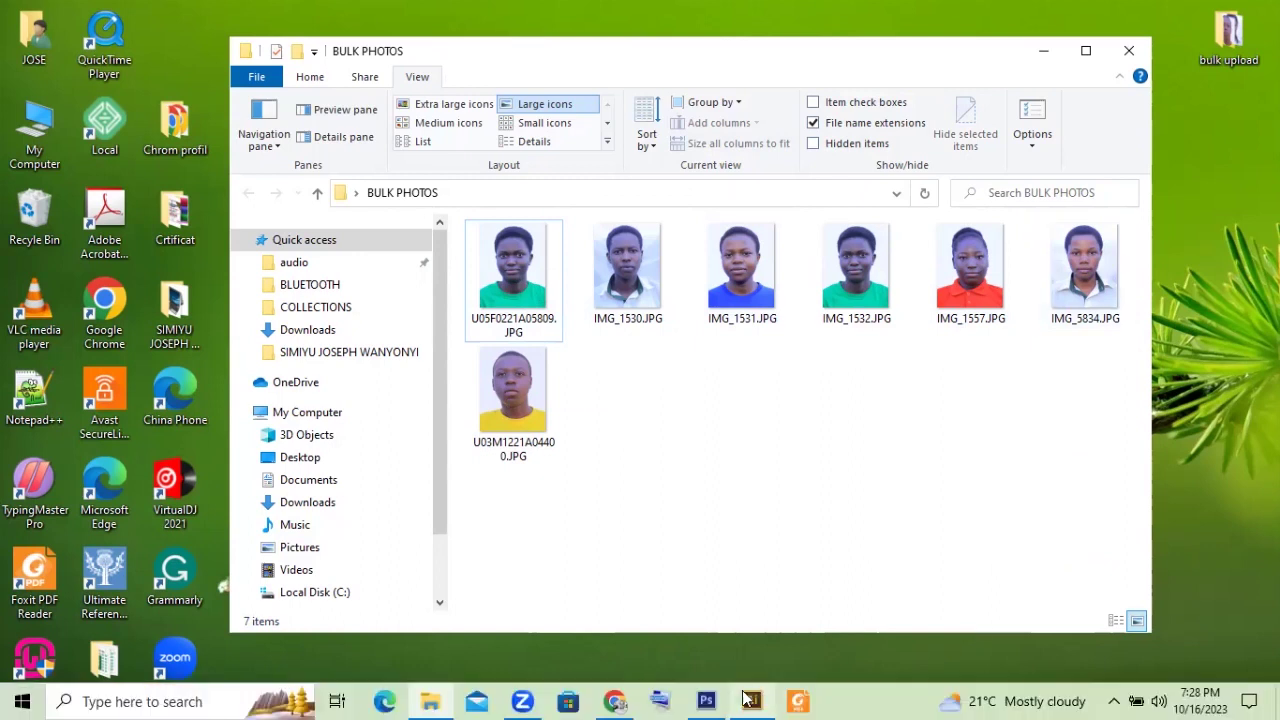
click(614, 700)
scroll(640, 460, down, 2)
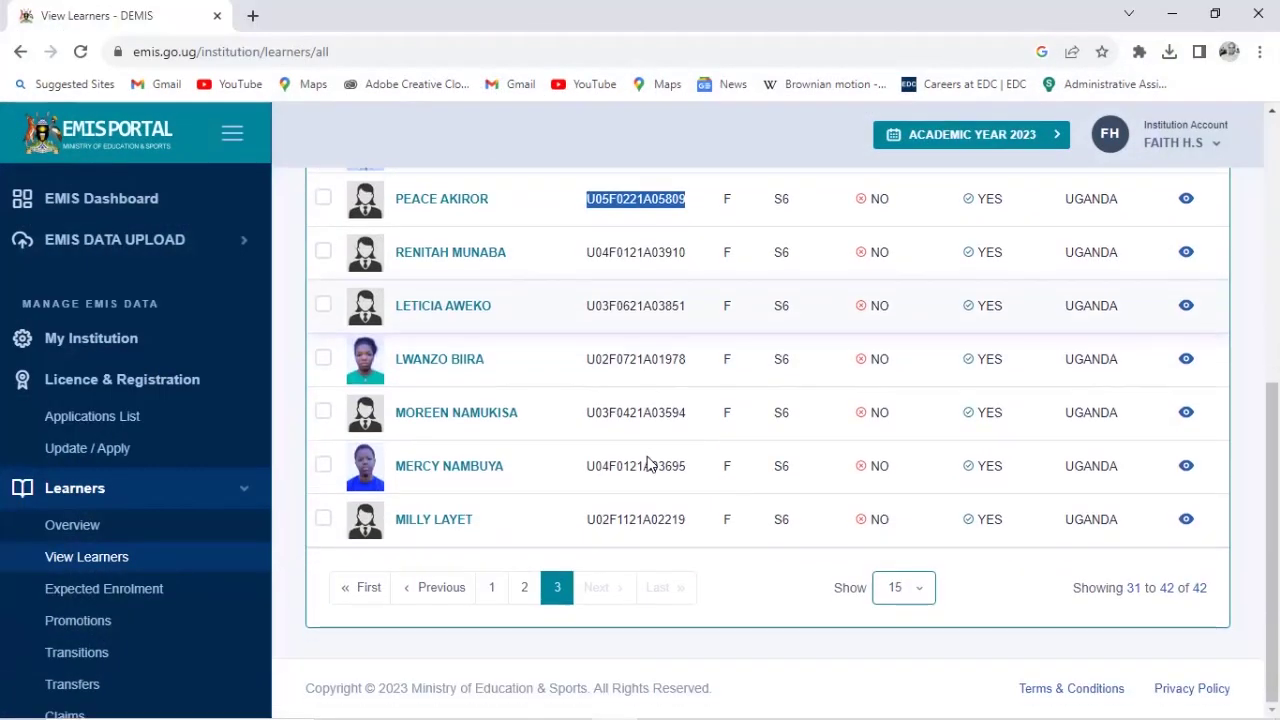
scroll(690, 352, up, 1)
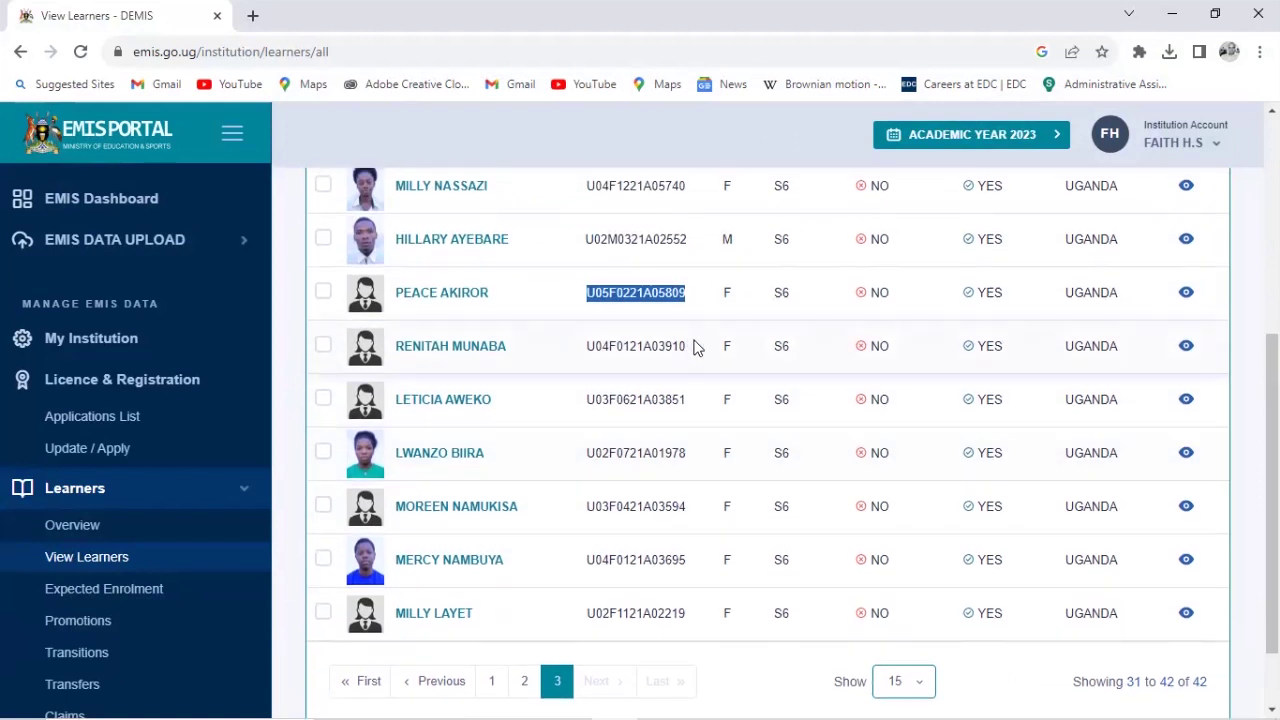
drag(697, 346, 580, 346)
right_click(645, 346)
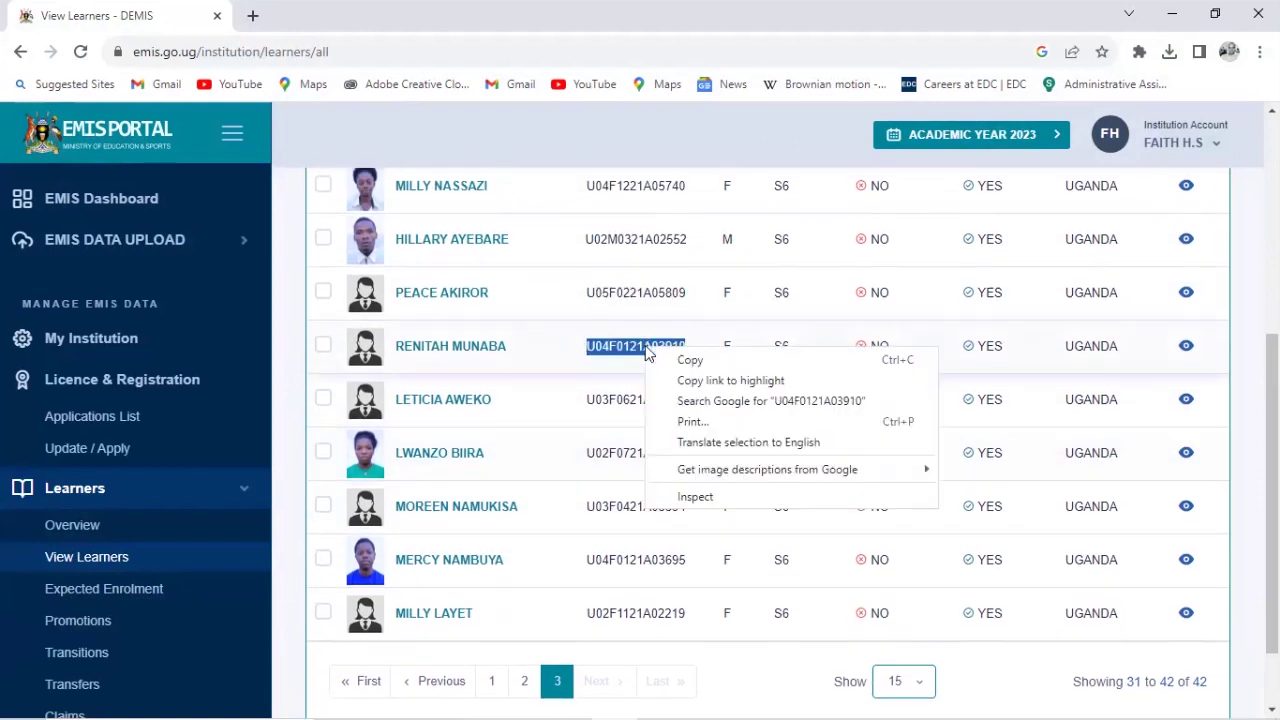
click(686, 360)
mouse_move(528, 697)
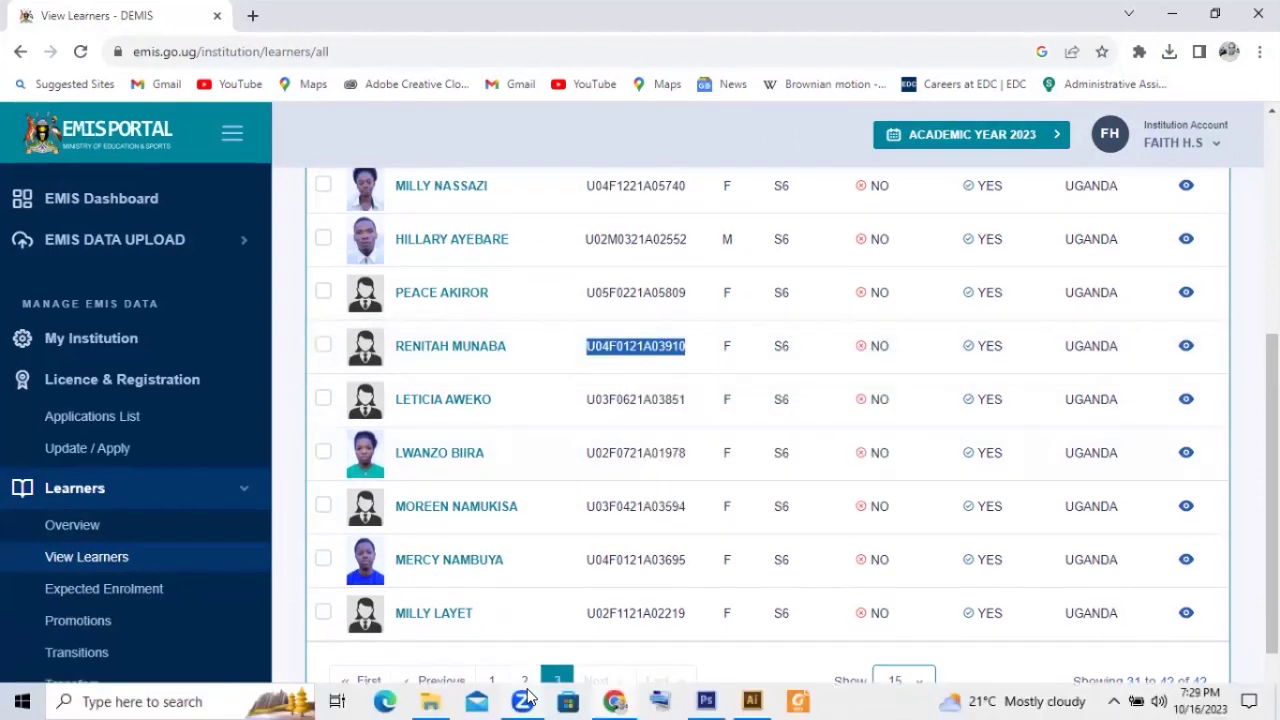
click(1172, 14)
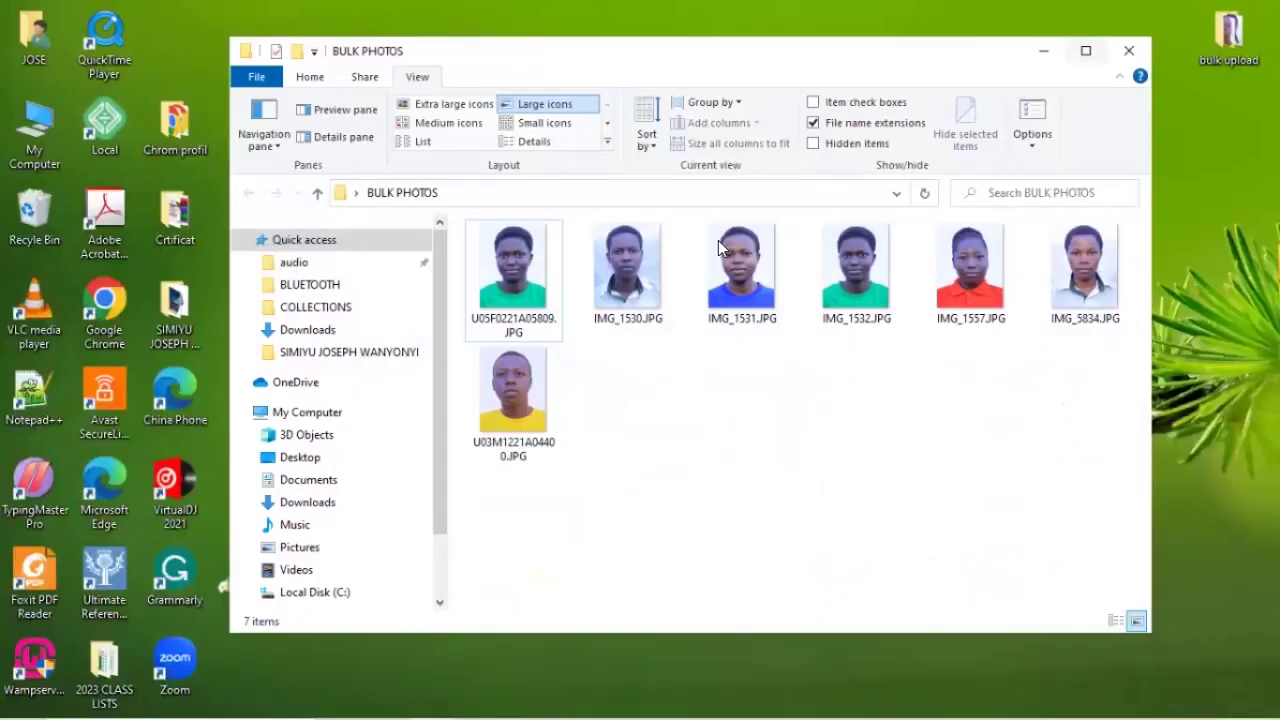
- Paste the third copied LIN as the new name of the red-shirt photo IMG_1557.JPG
click(979, 318)
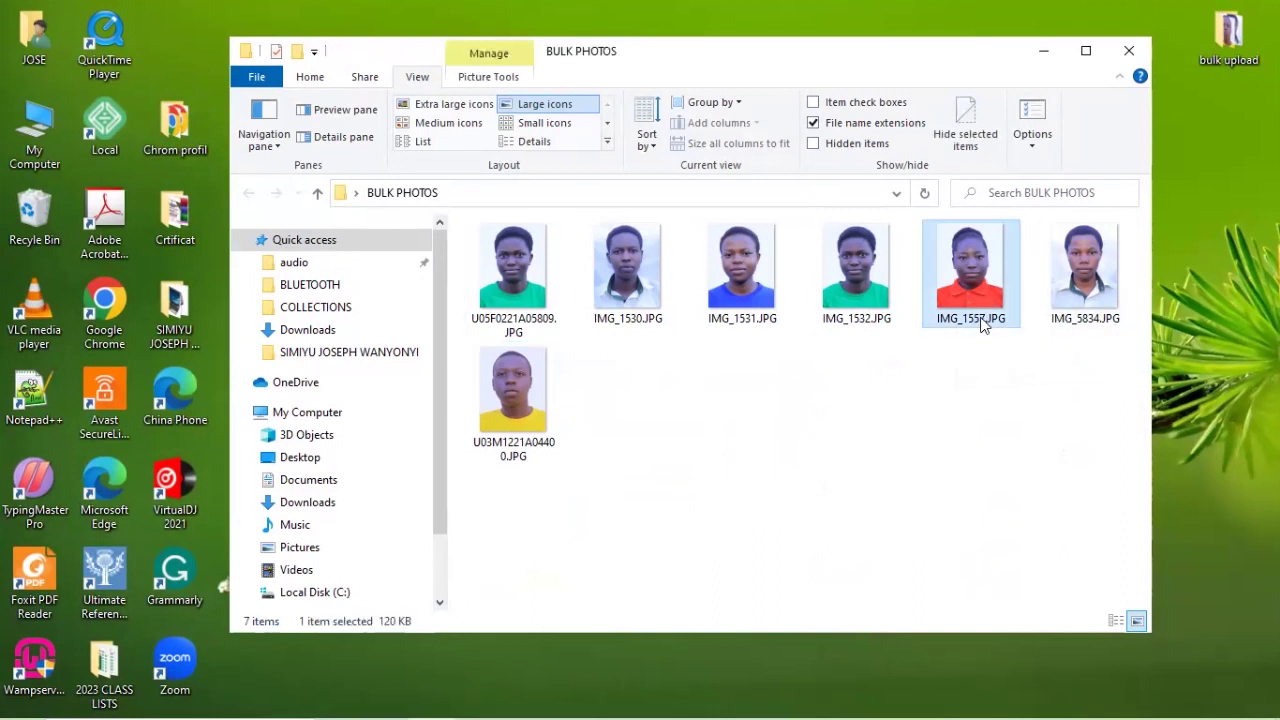
click(981, 318)
right_click(982, 318)
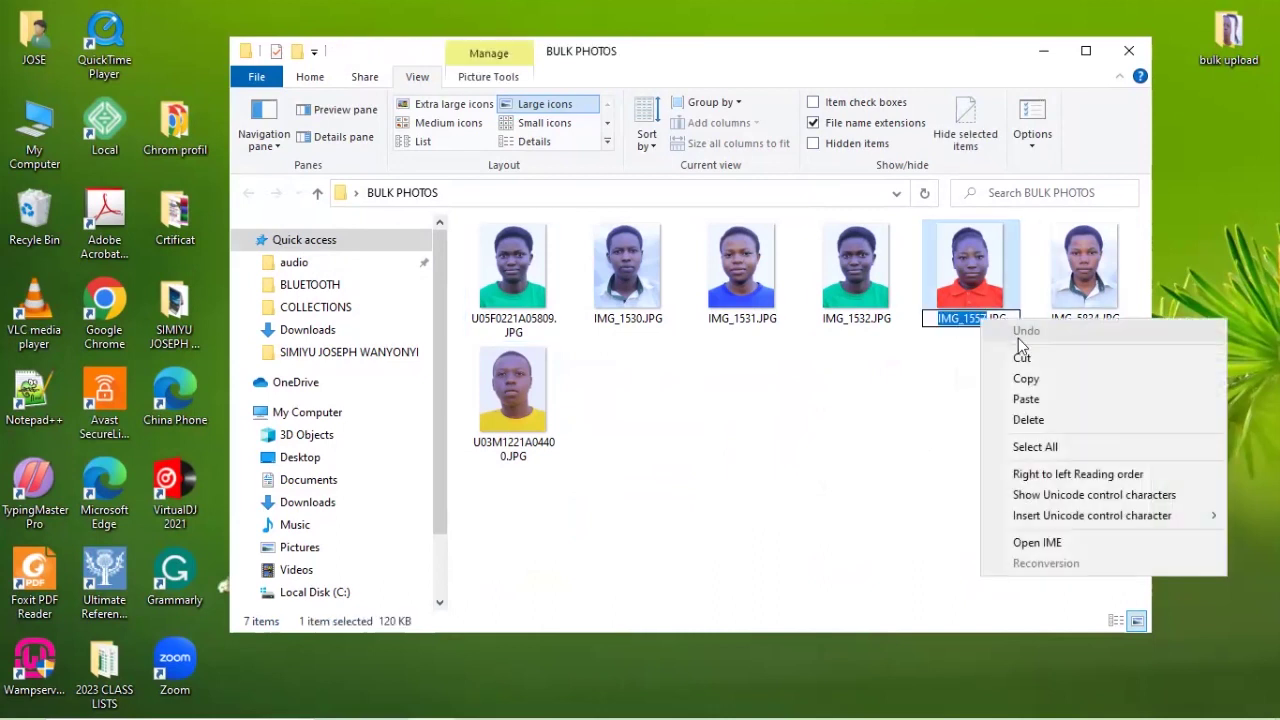
click(1026, 399)
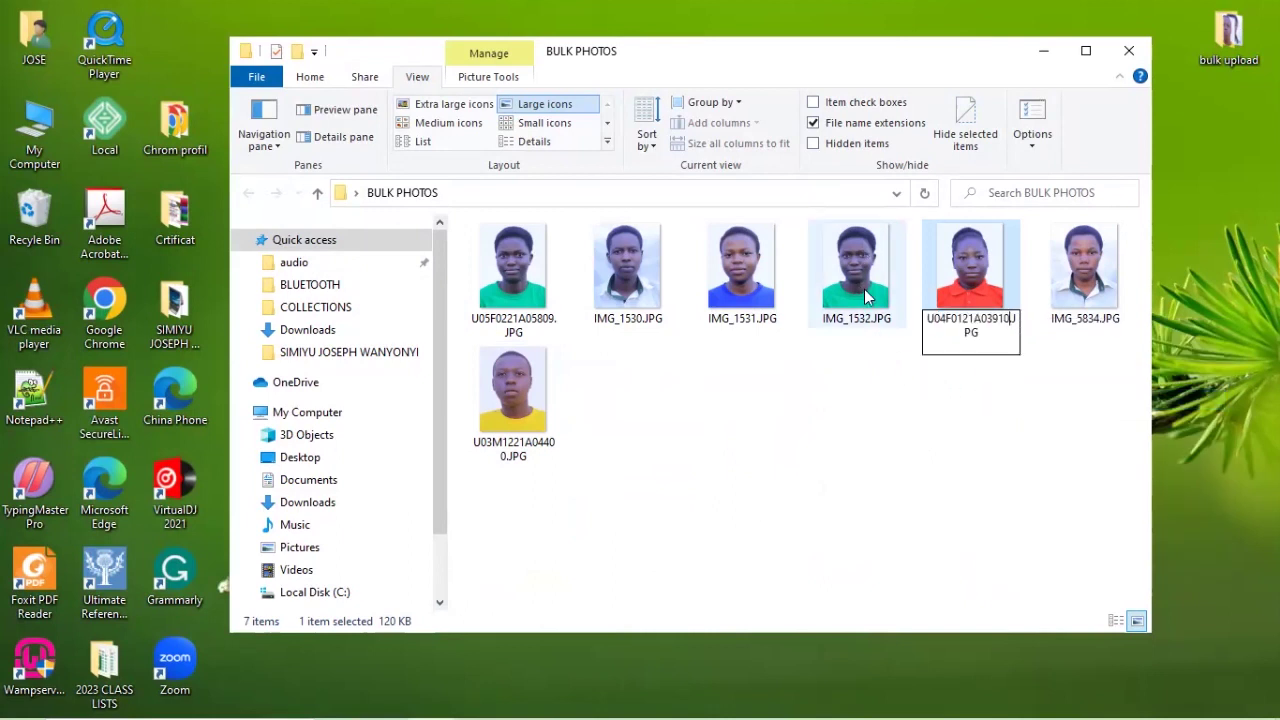
- Delete the unneeded photo IMG_1532.JPG from BULK PHOTOS
click(866, 295)
key(Delete)
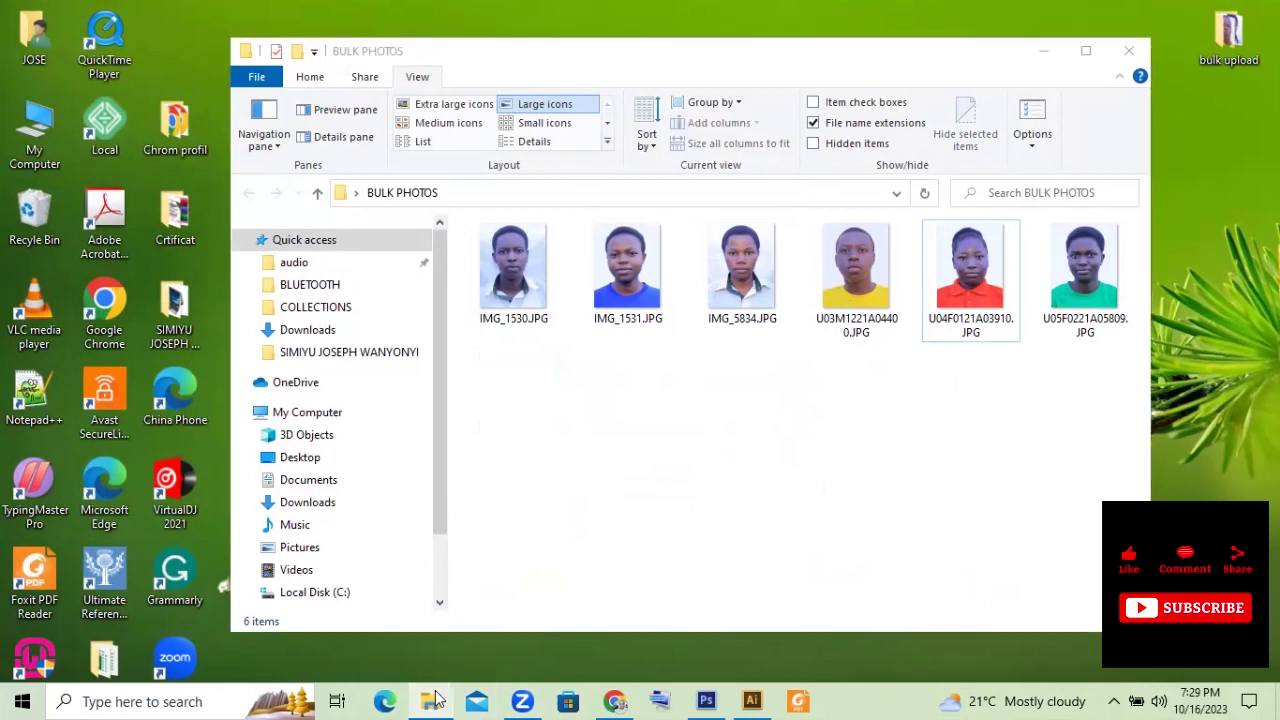
click(437, 700)
click(447, 695)
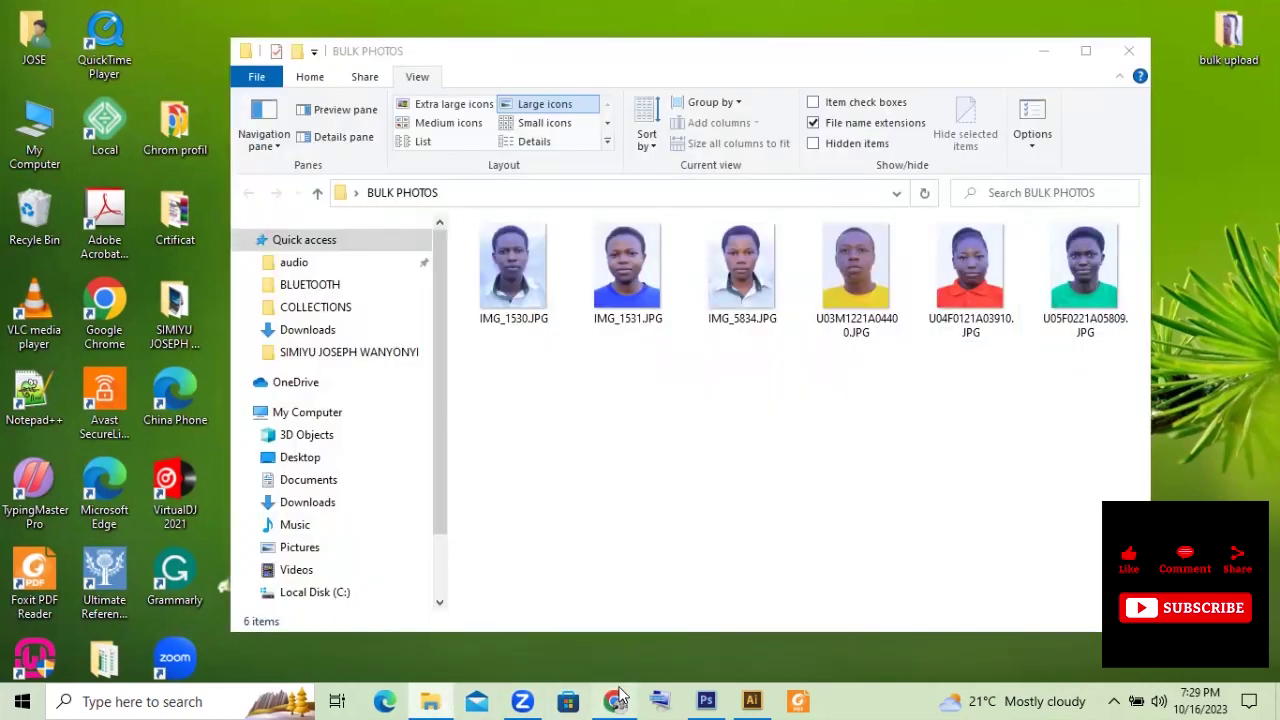
- Copy another learner's LIN from page 3 of the S6 list
click(616, 700)
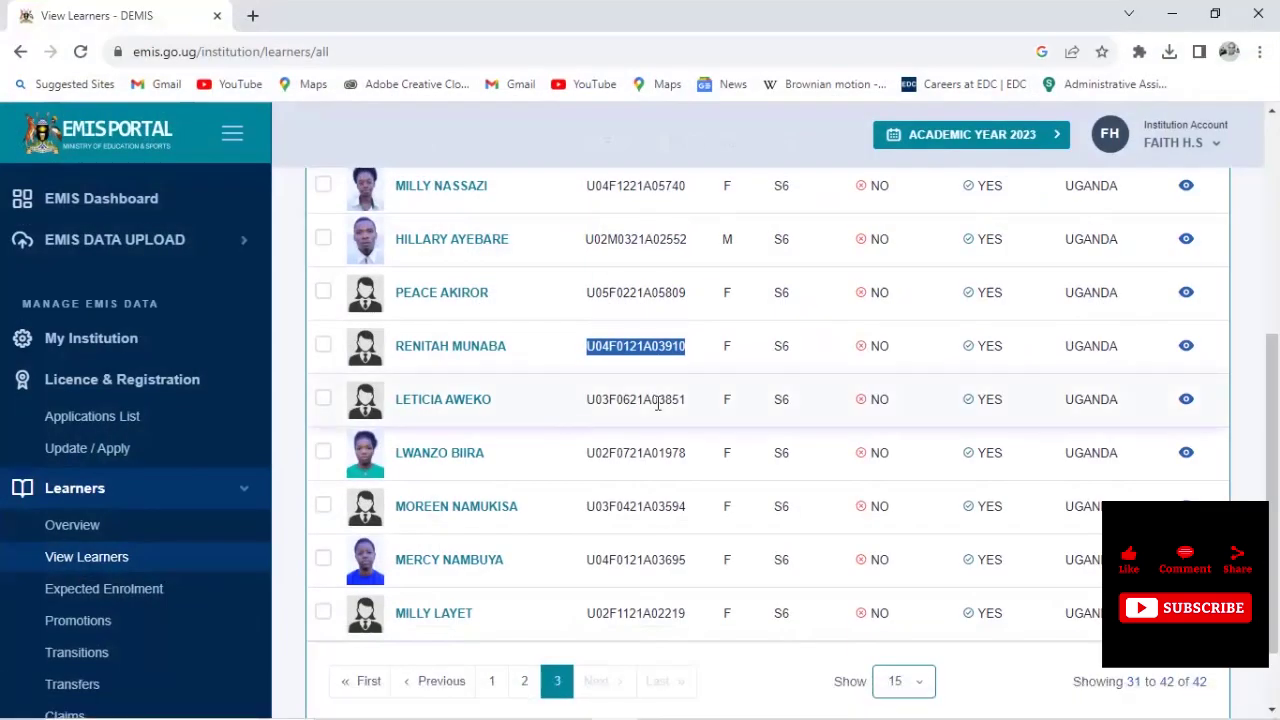
drag(688, 401, 579, 407)
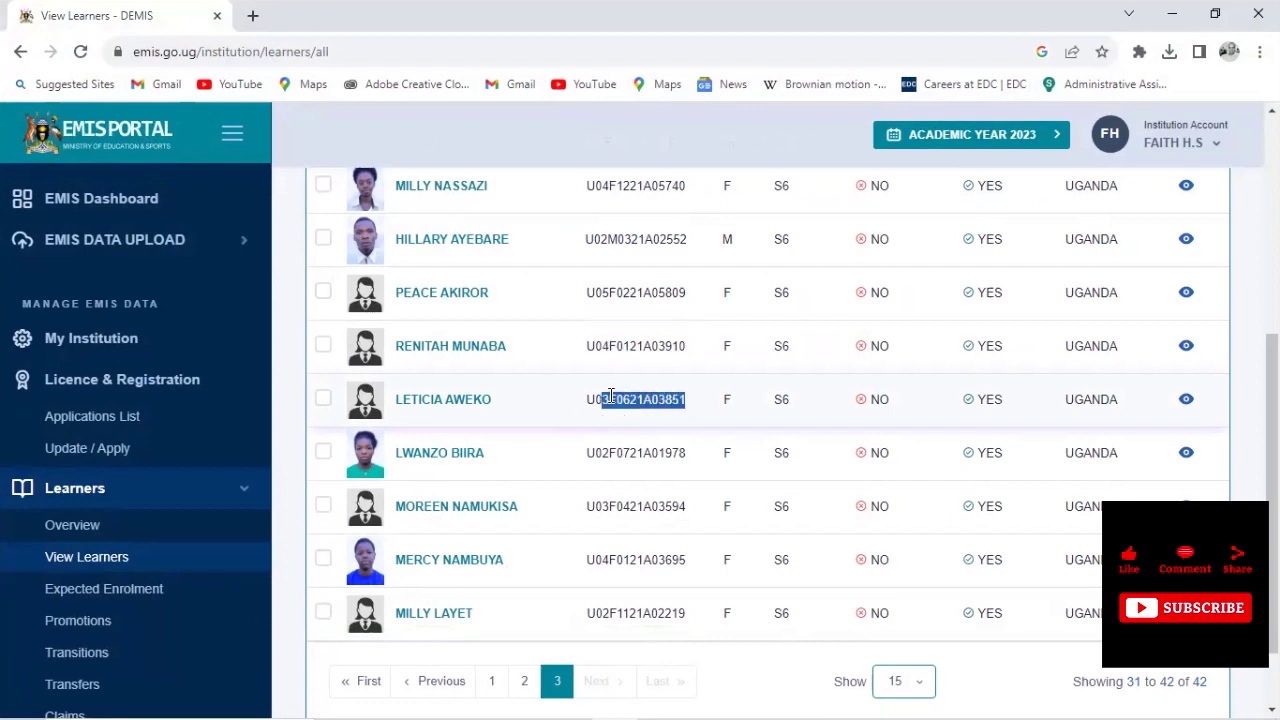
right_click(612, 402)
click(660, 410)
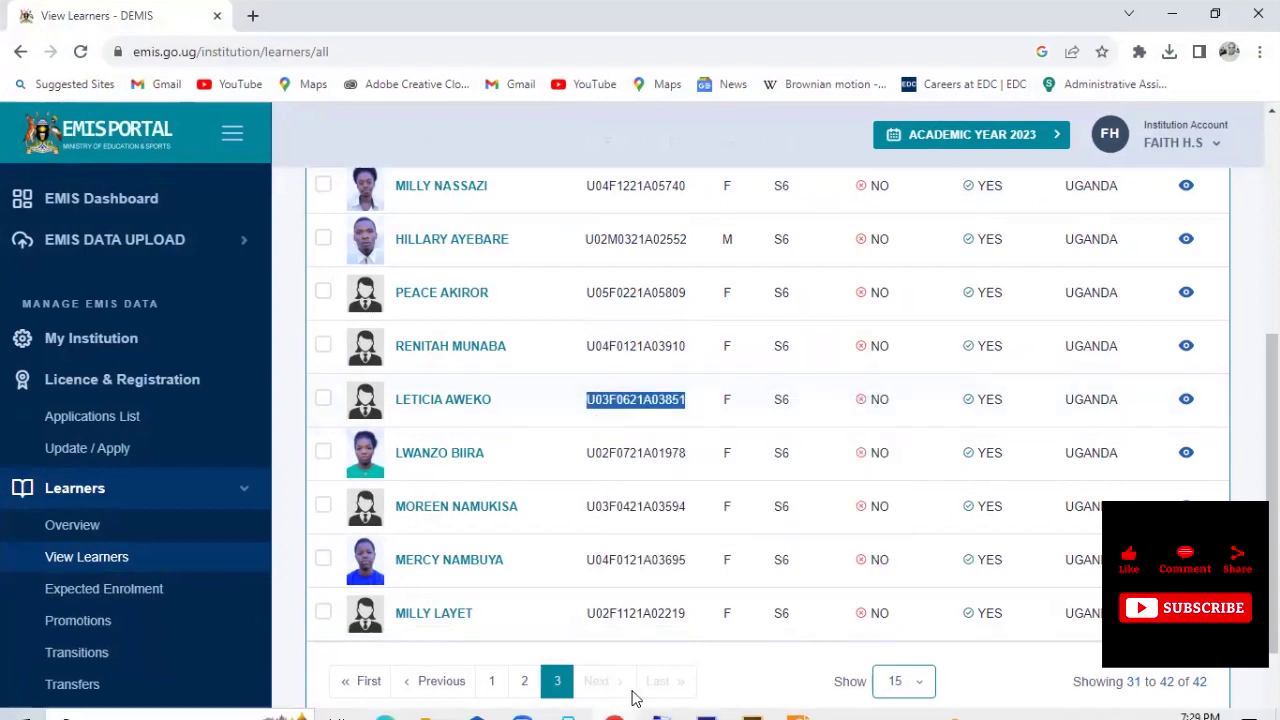
- Rename the blue-shirt photo IMG_1531.JPG to that fourth learner LIN
click(432, 701)
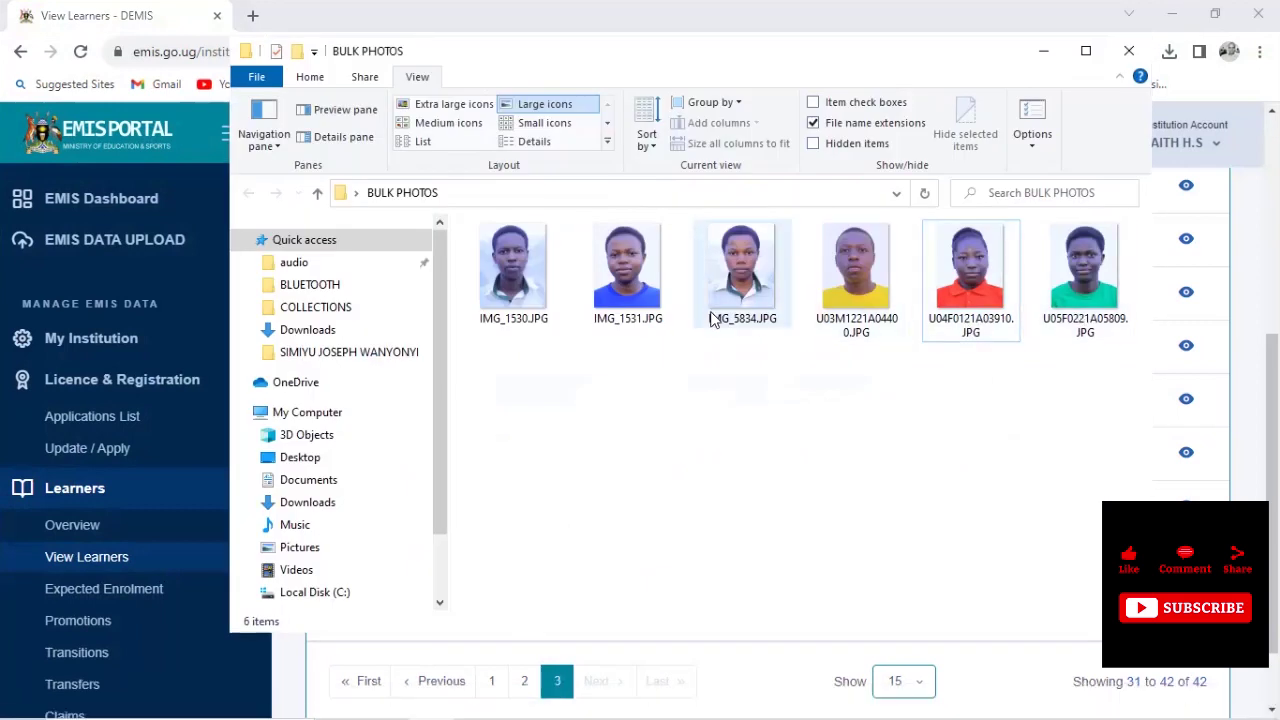
click(628, 318)
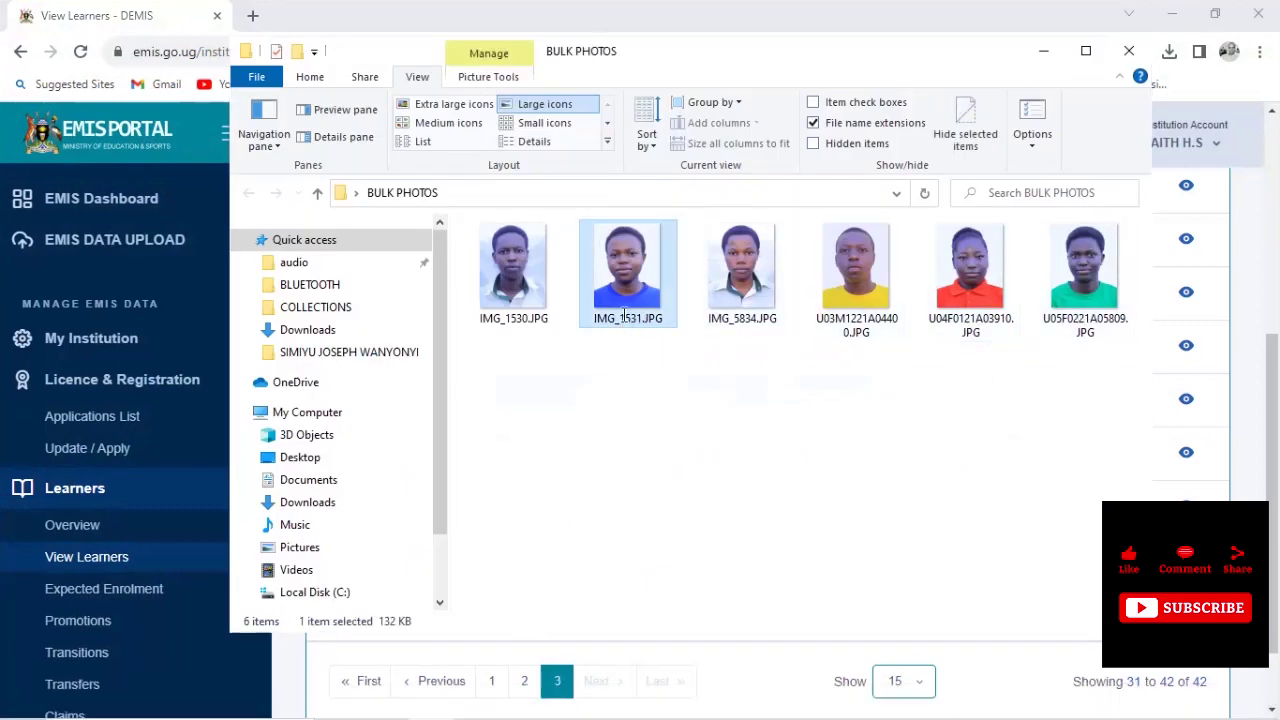
click(624, 318)
right_click(622, 314)
click(680, 398)
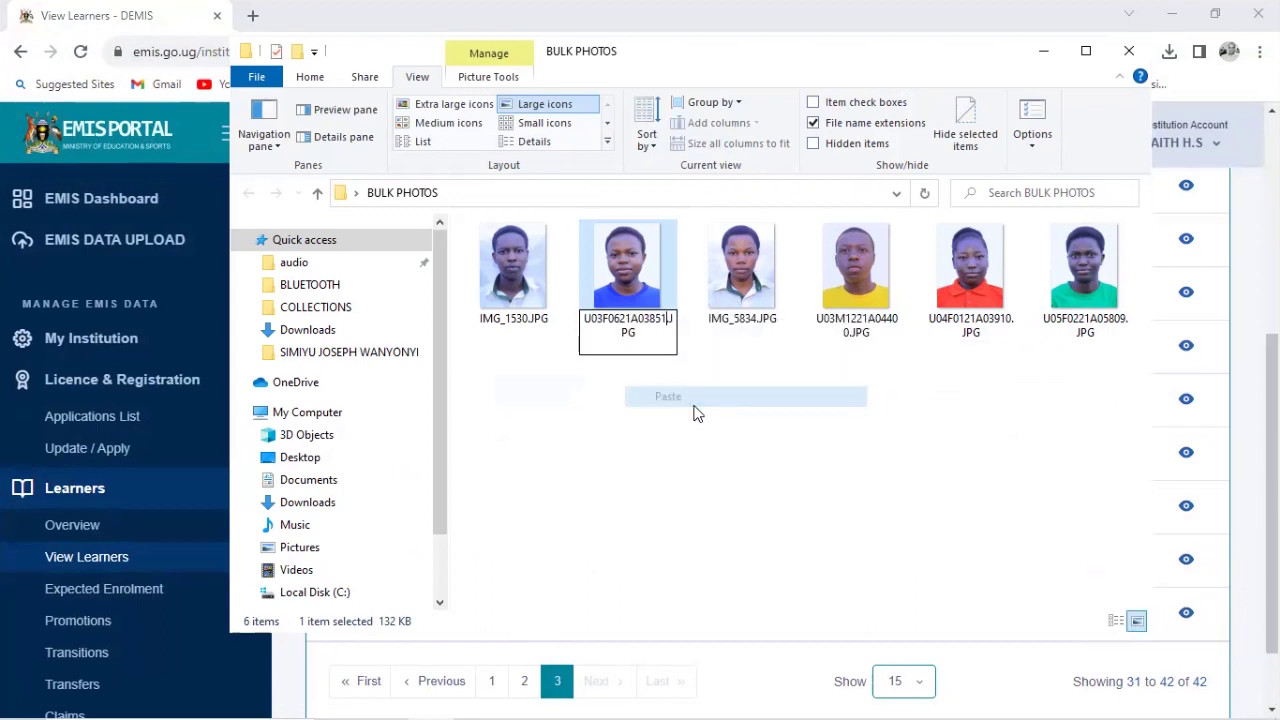
click(697, 413)
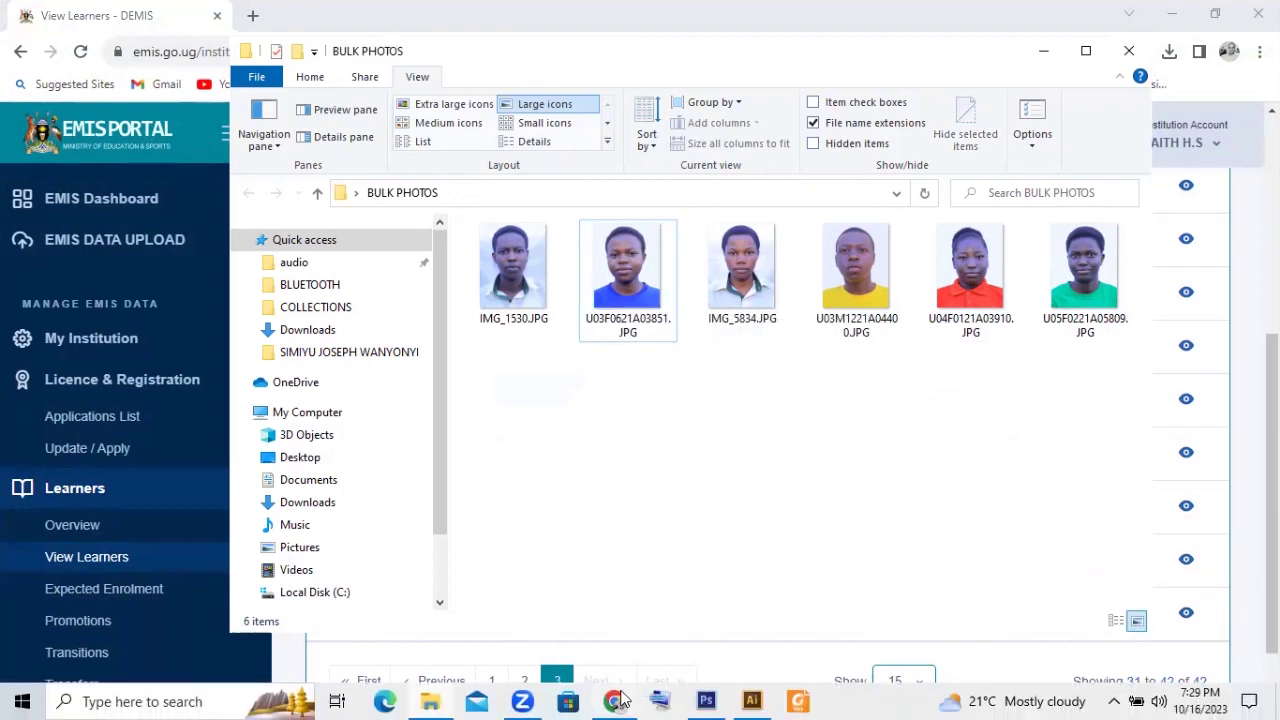
- Copy a fifth learner's LIN from the S6 learners list
click(618, 700)
scroll(655, 420, down, 2)
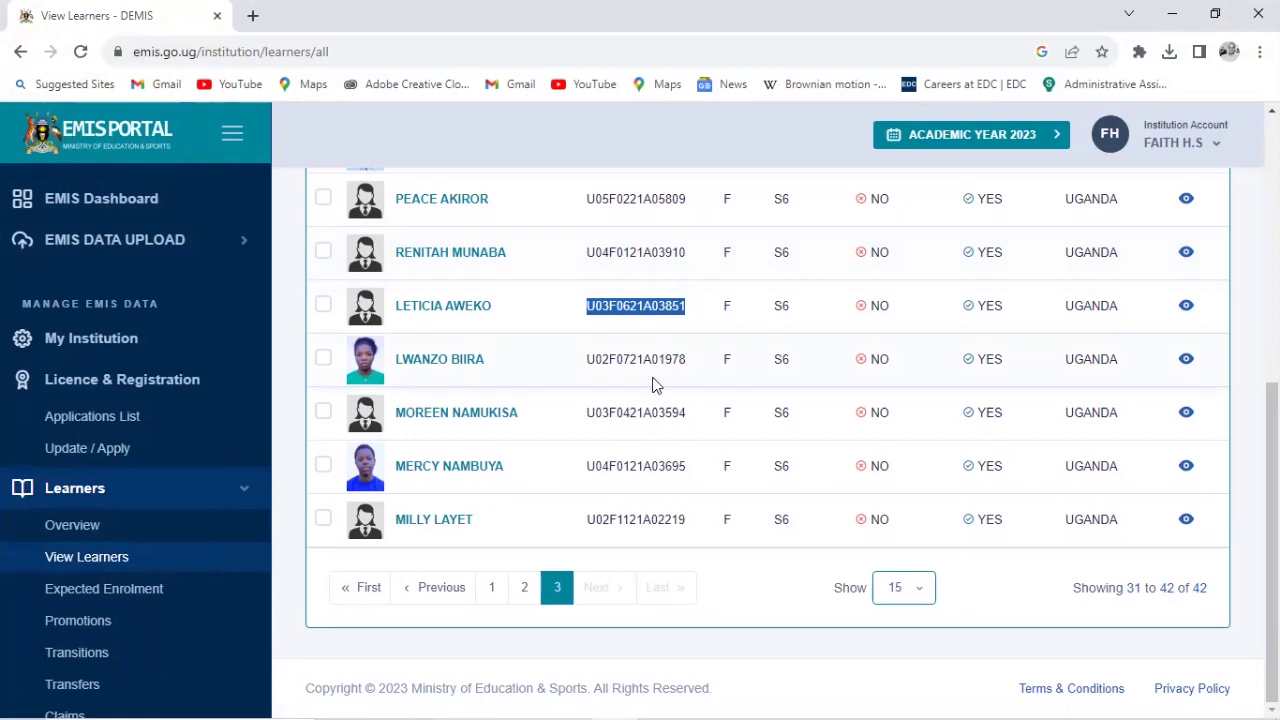
drag(697, 418, 583, 418)
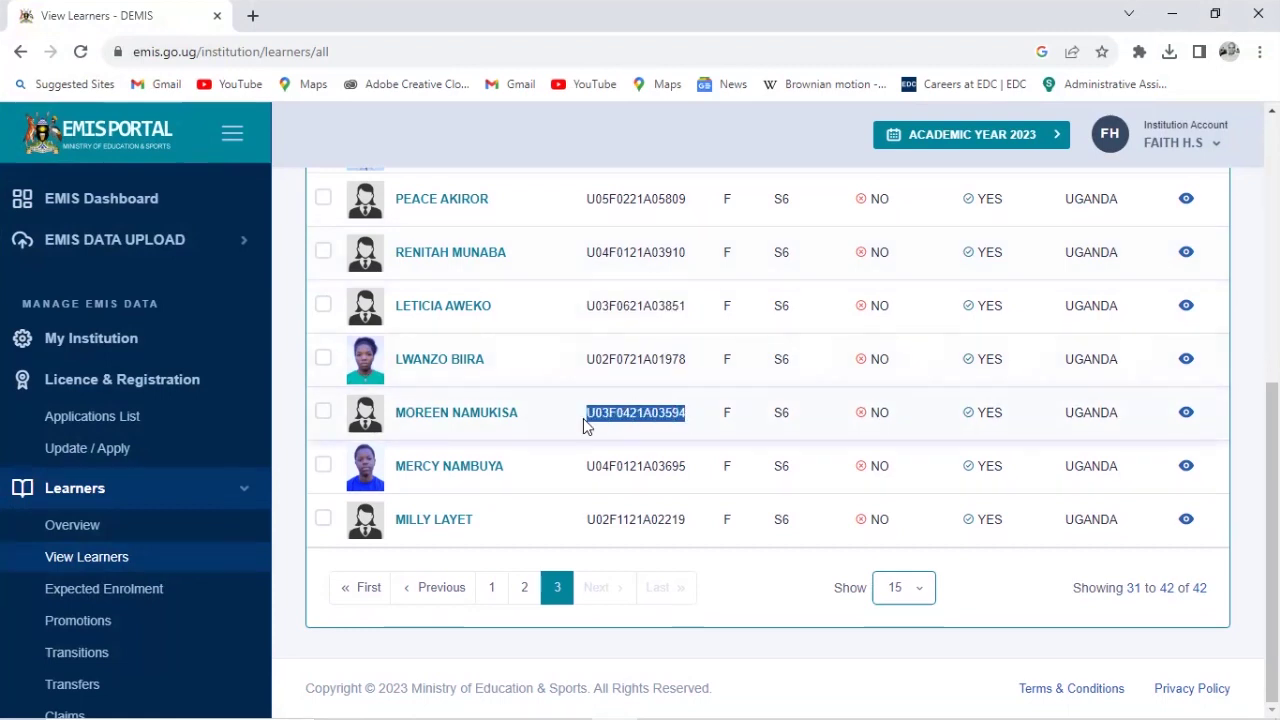
right_click(610, 412)
click(650, 423)
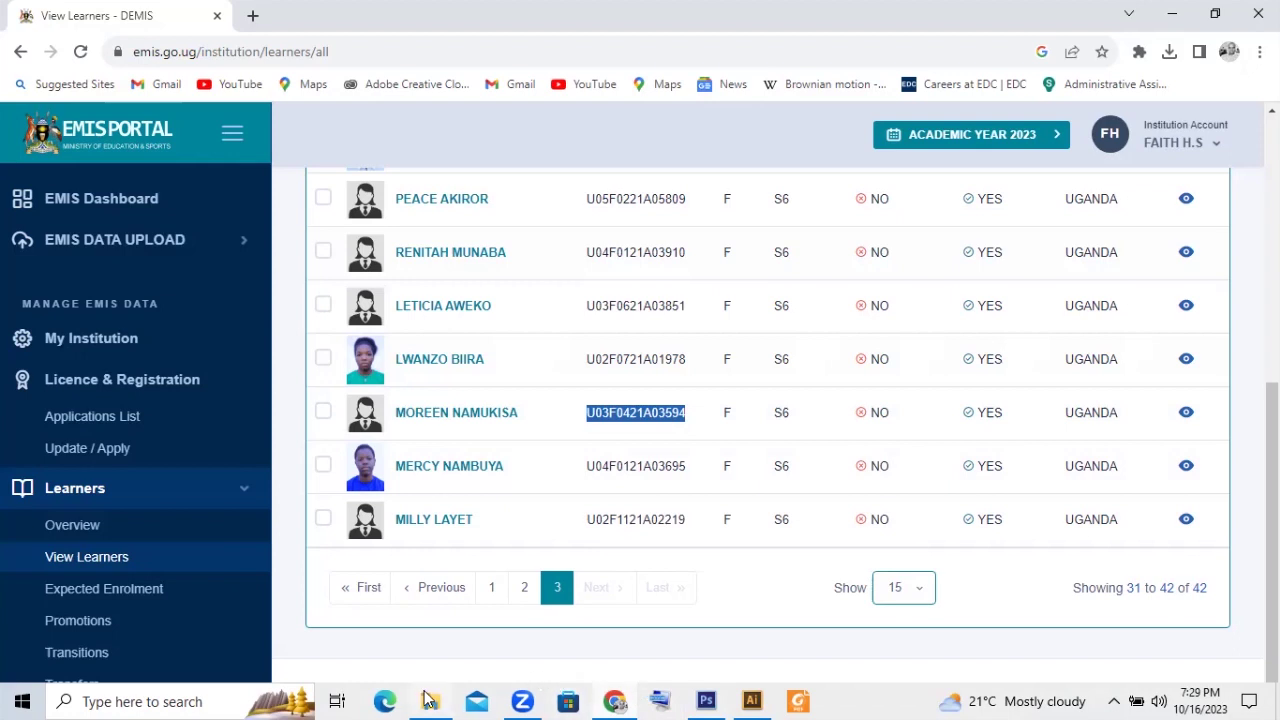
- Rename photo IMG_5834.JPG to the fifth copied LIN
click(428, 700)
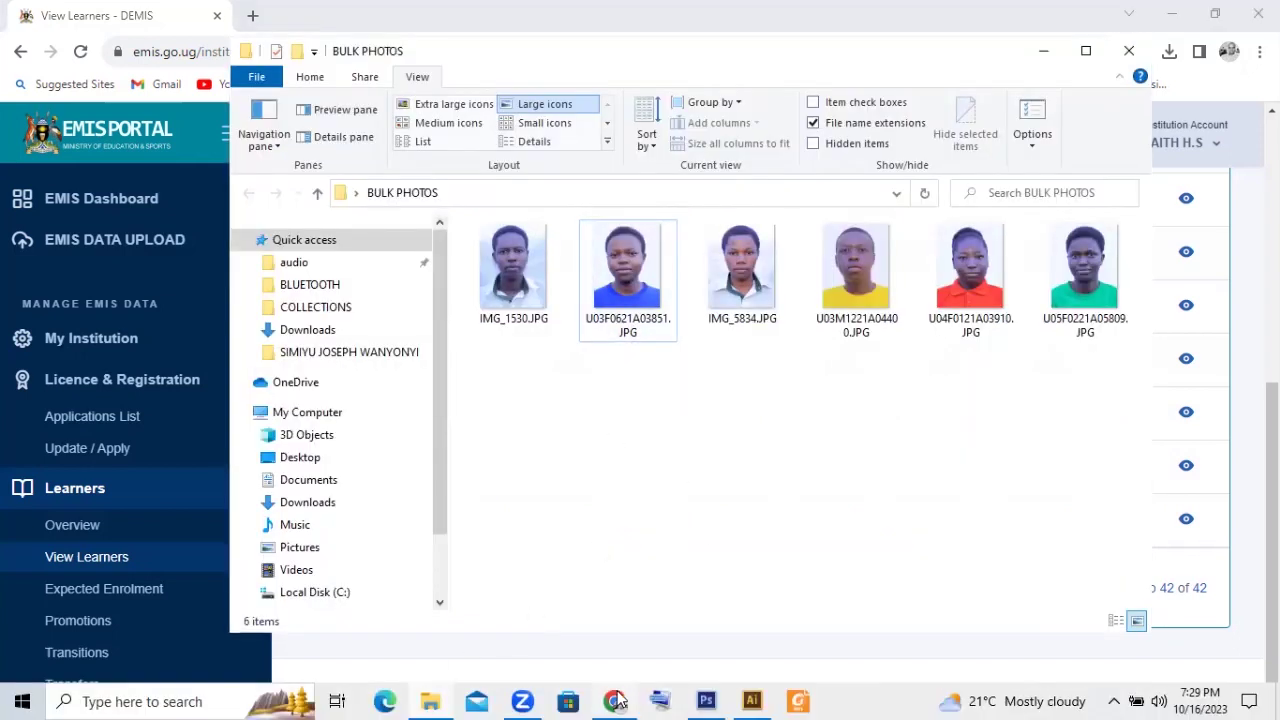
click(616, 700)
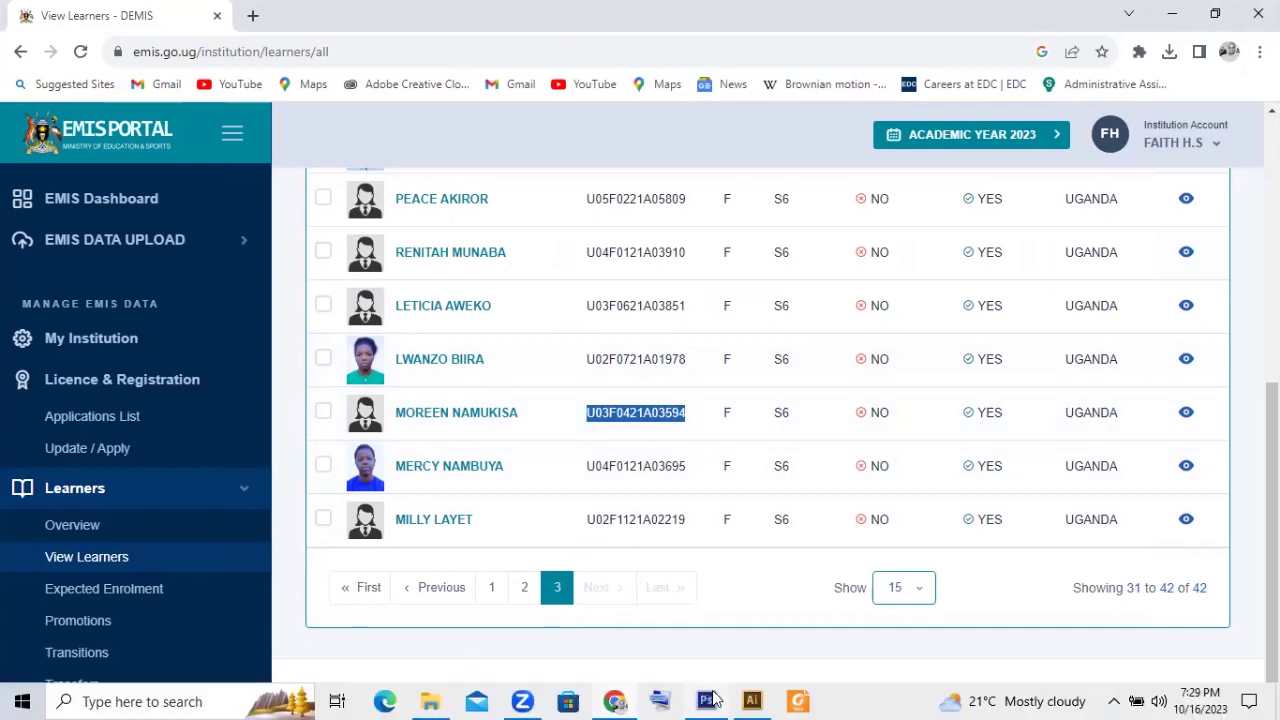
click(616, 708)
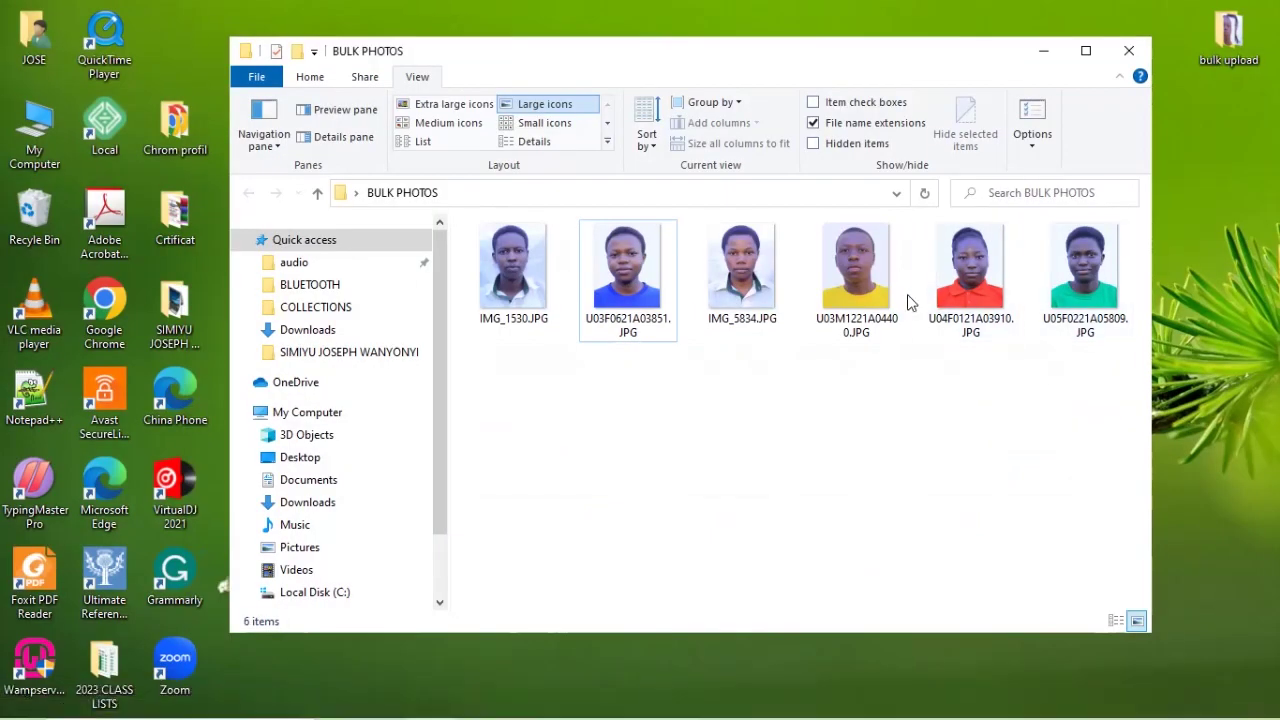
click(743, 322)
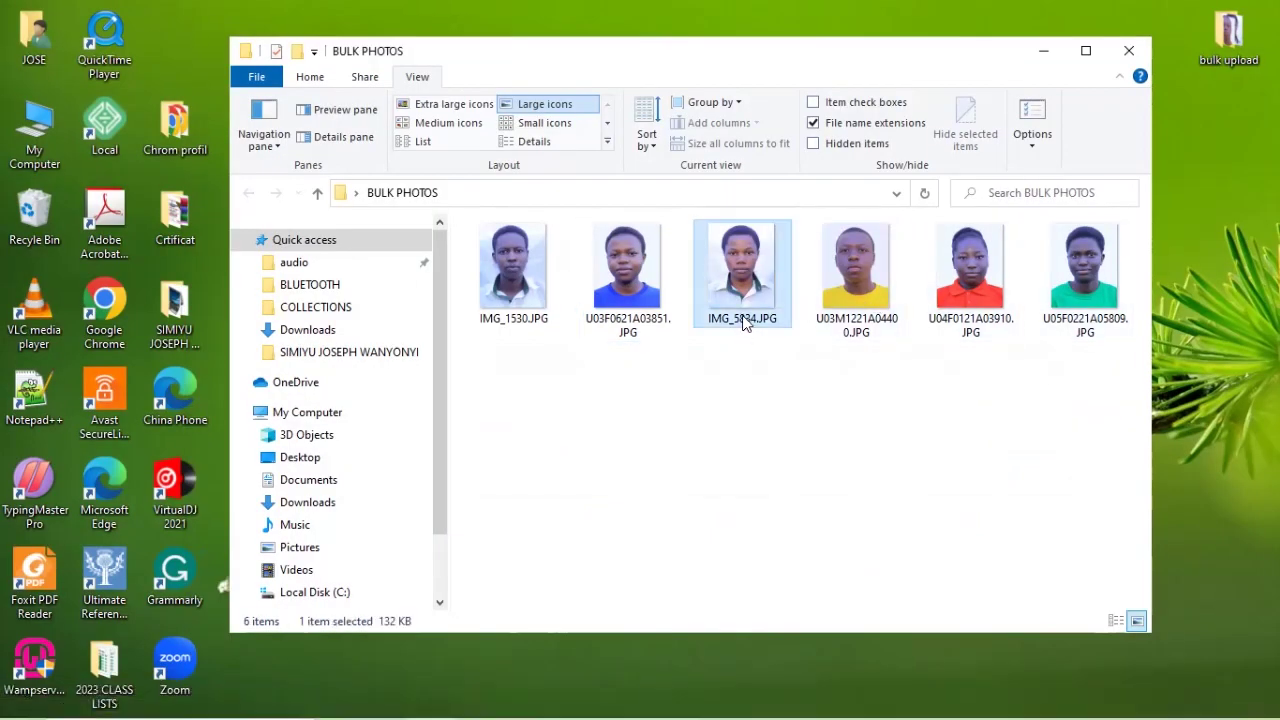
click(744, 316)
right_click(744, 316)
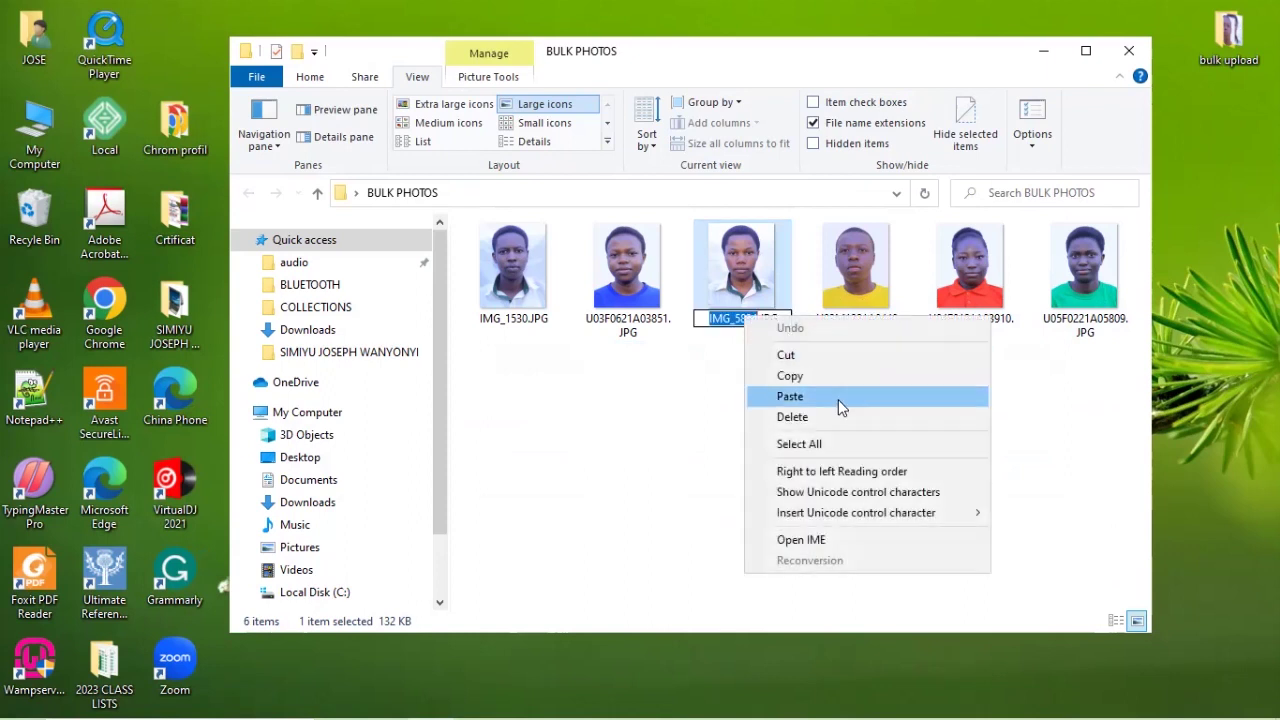
click(838, 397)
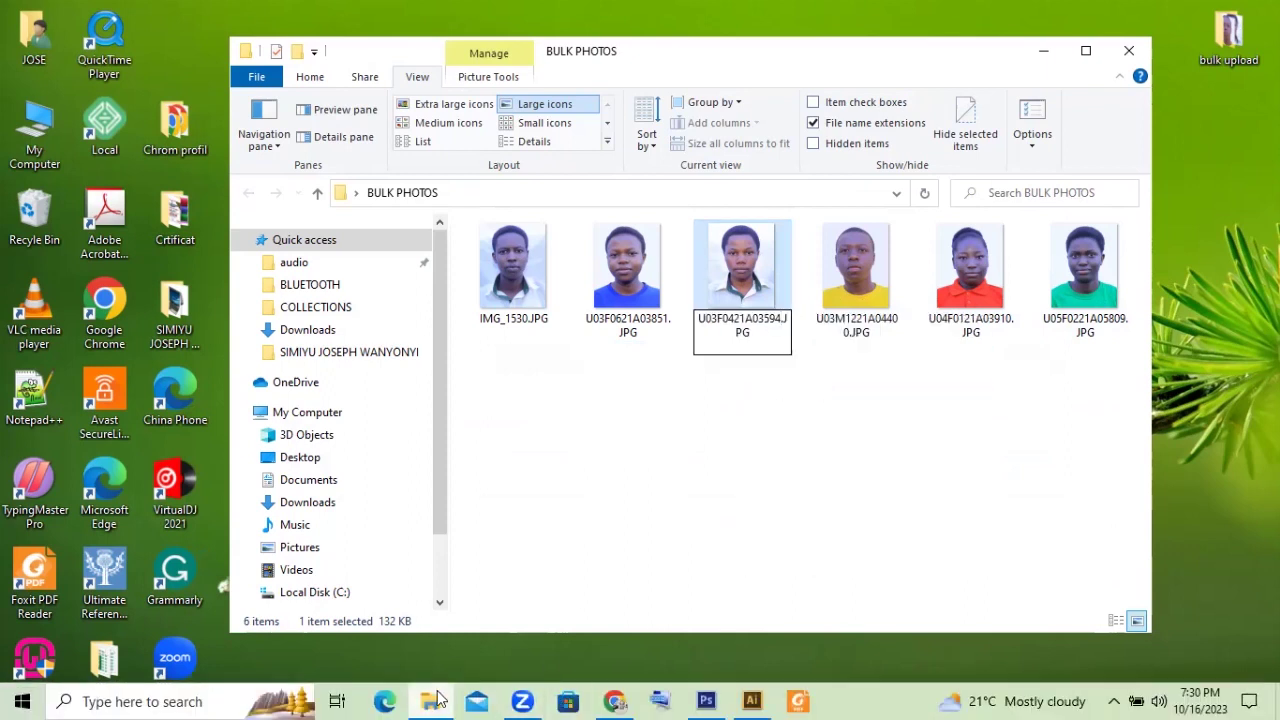
click(442, 700)
- Copy the LIN of the last learner row in the S6 list
mouse_move(560, 699)
click(615, 711)
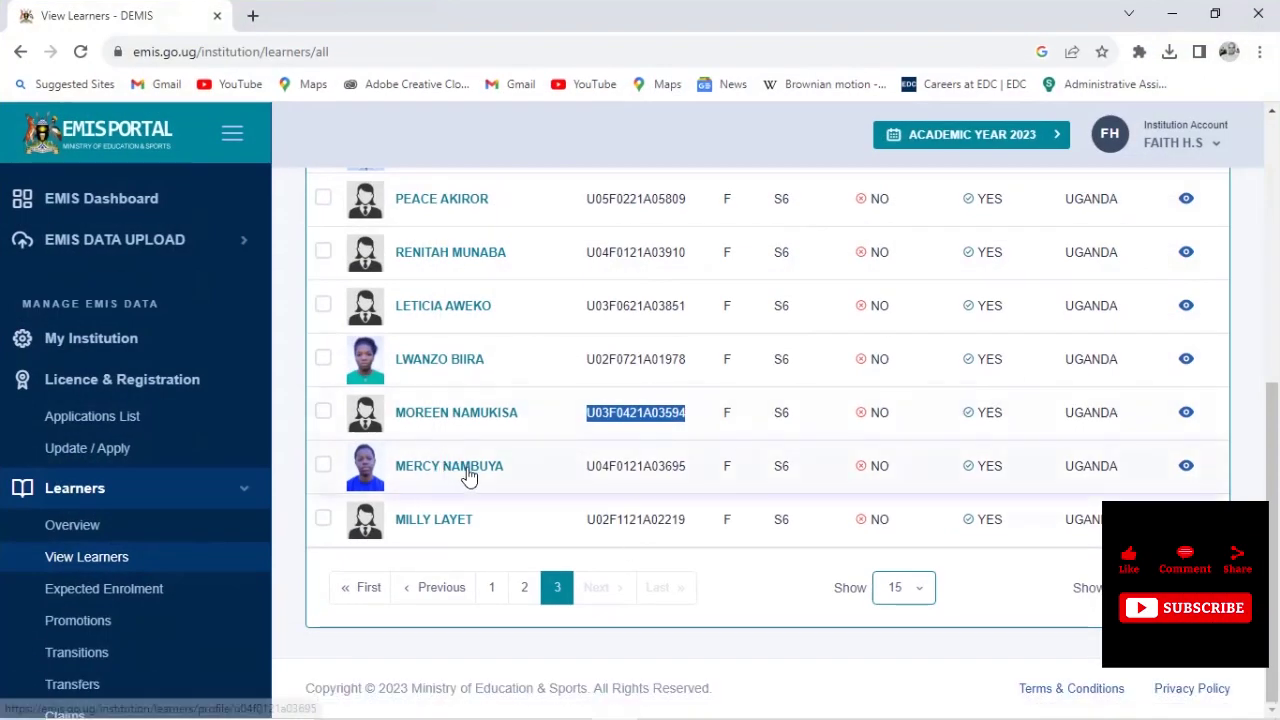
click(698, 528)
drag(698, 528, 586, 520)
right_click(654, 519)
click(680, 529)
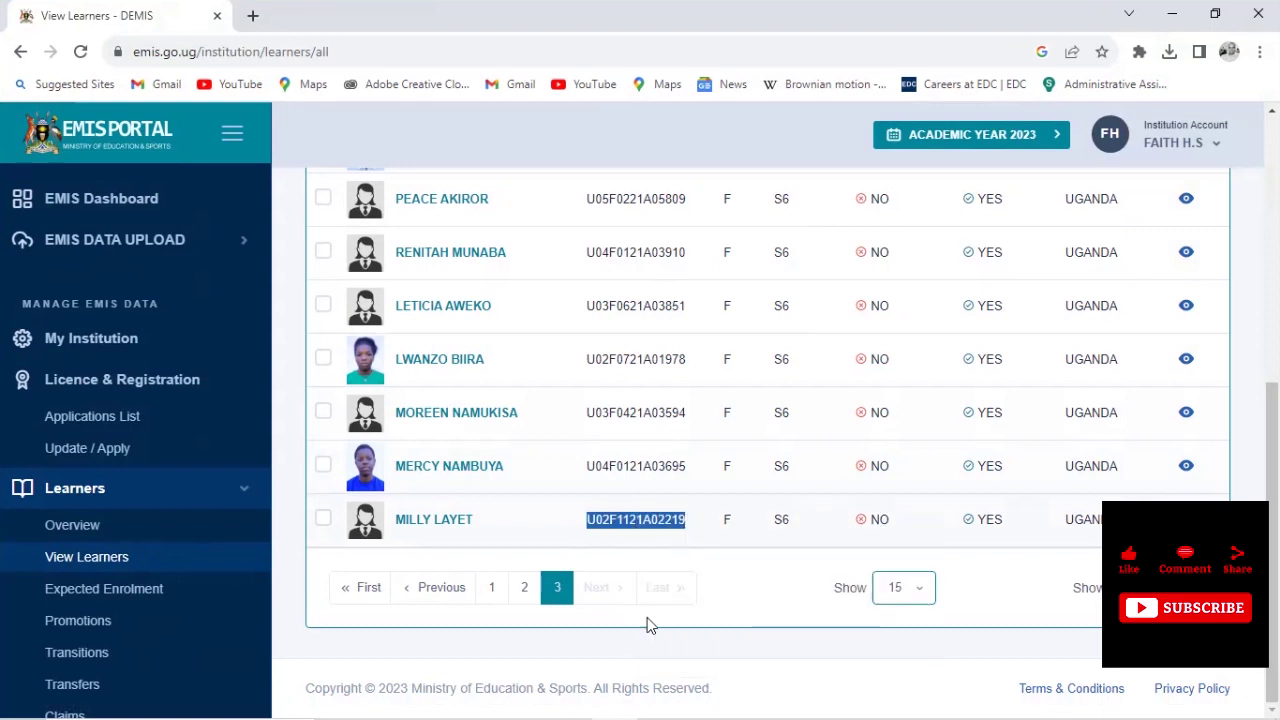
- Rename IMG_1530.JPG to the last learner's LIN, completing all six photos
click(430, 712)
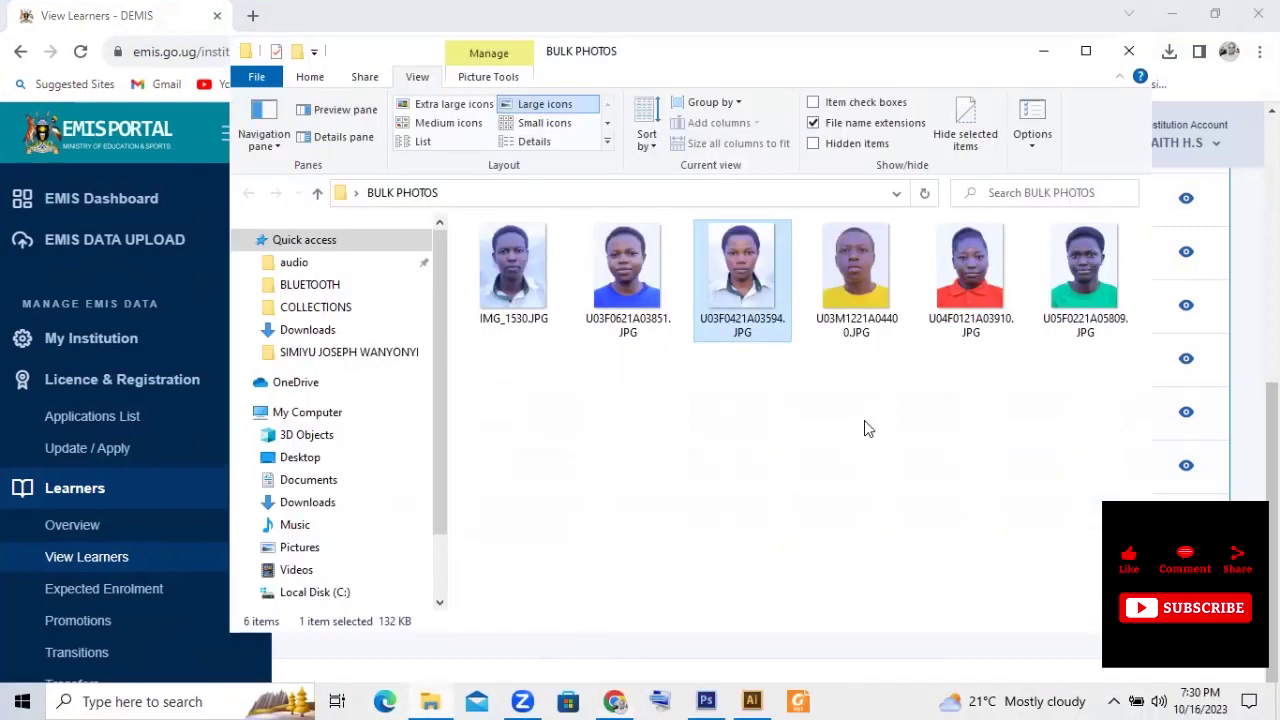
click(508, 315)
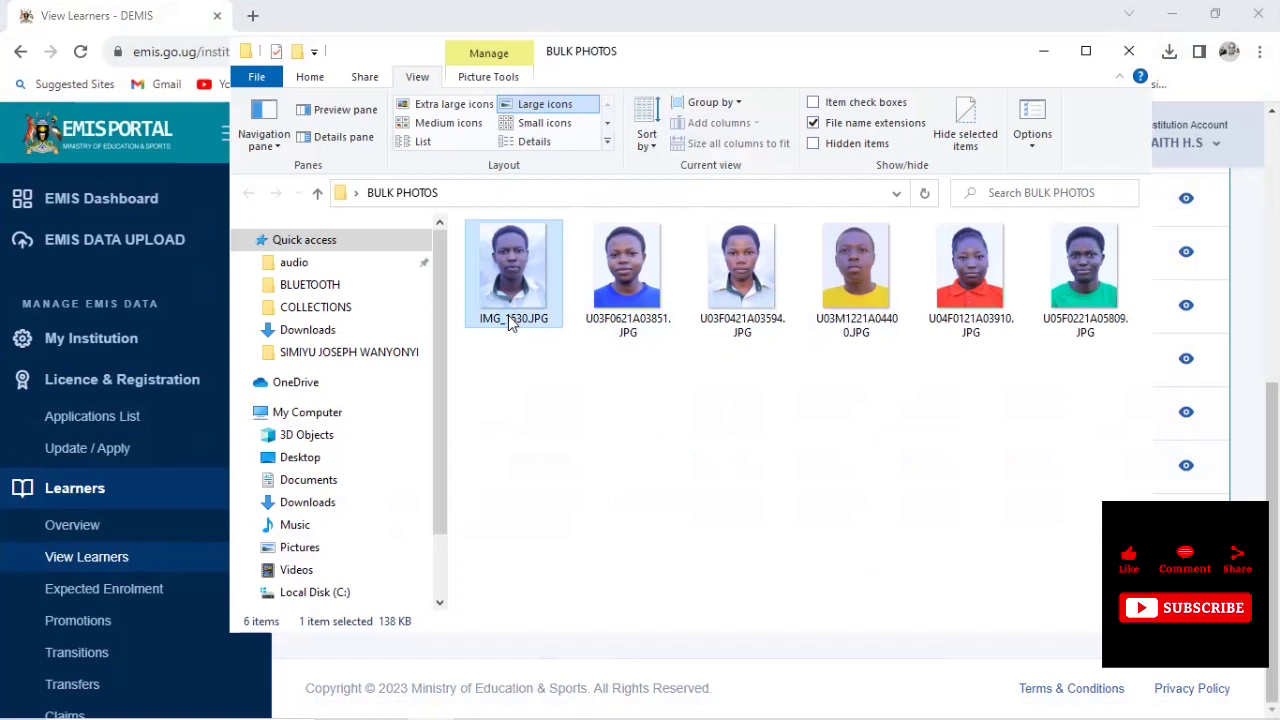
right_click(509, 316)
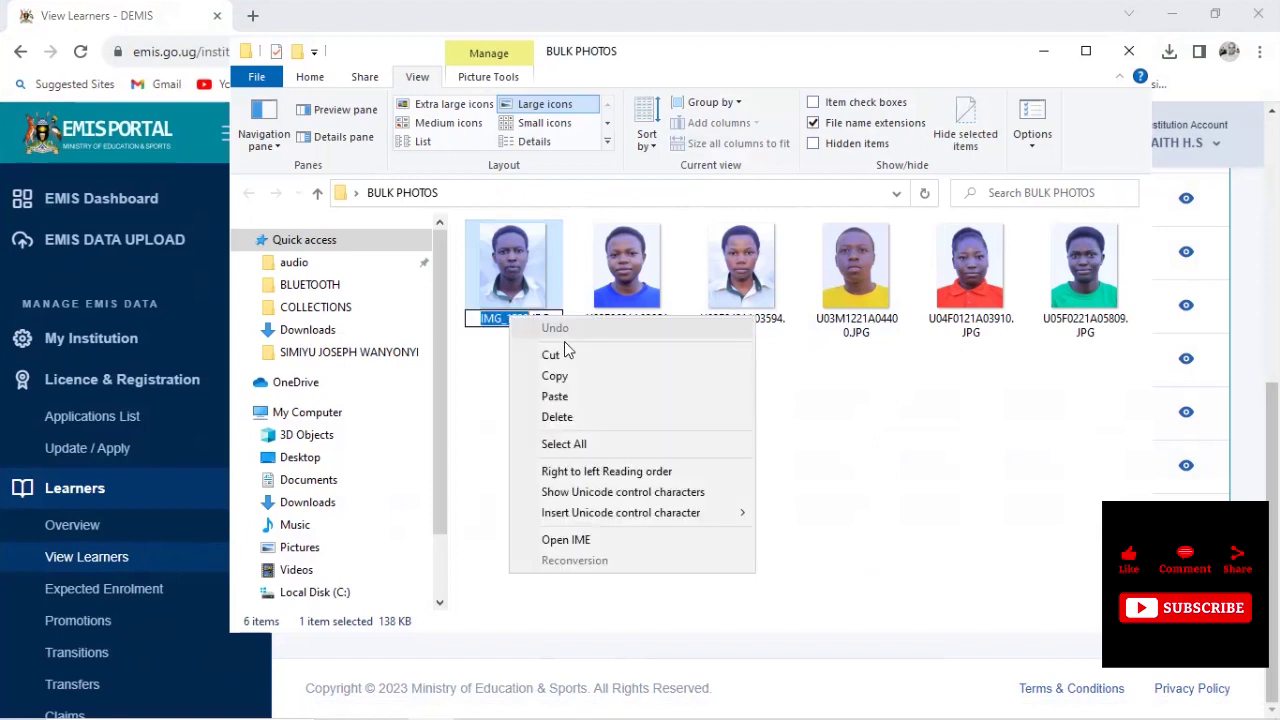
click(581, 397)
key(Return)
click(677, 397)
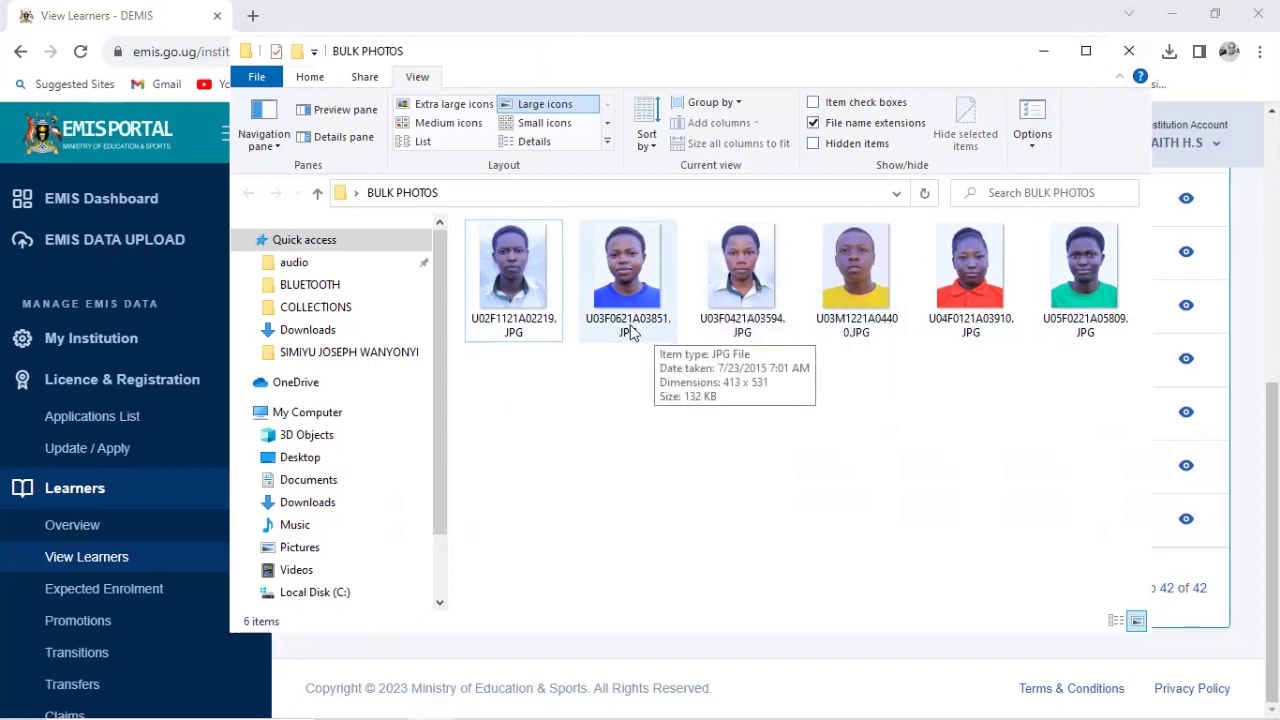
click(1044, 51)
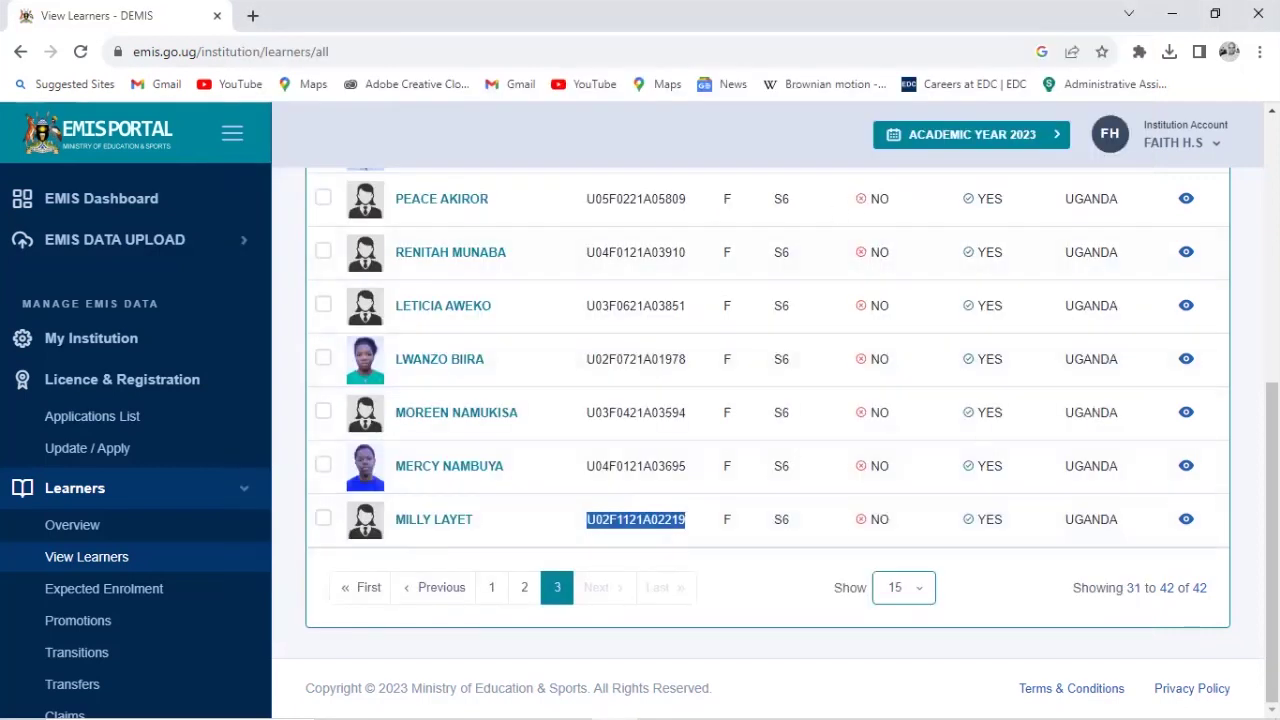
- Scroll through the S6 learners table to check it against the renamed photos
click(662, 488)
scroll(632, 396, up, 2)
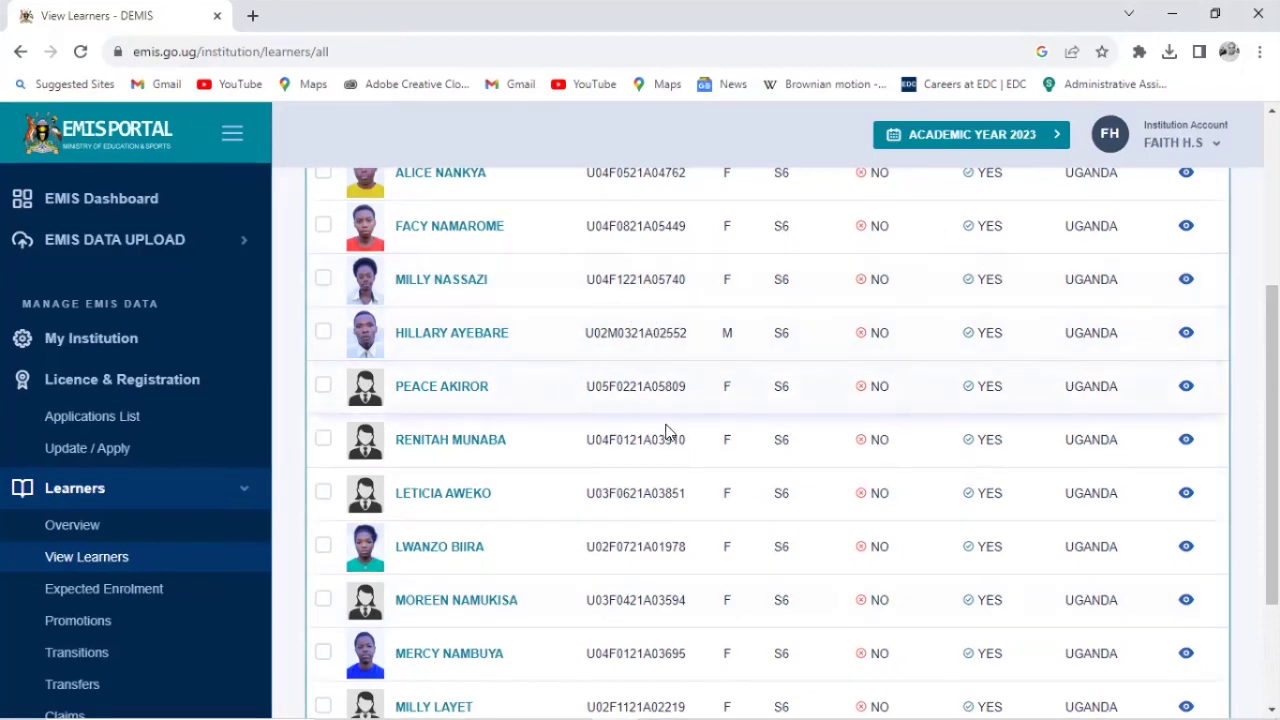
scroll(636, 580, down, 2)
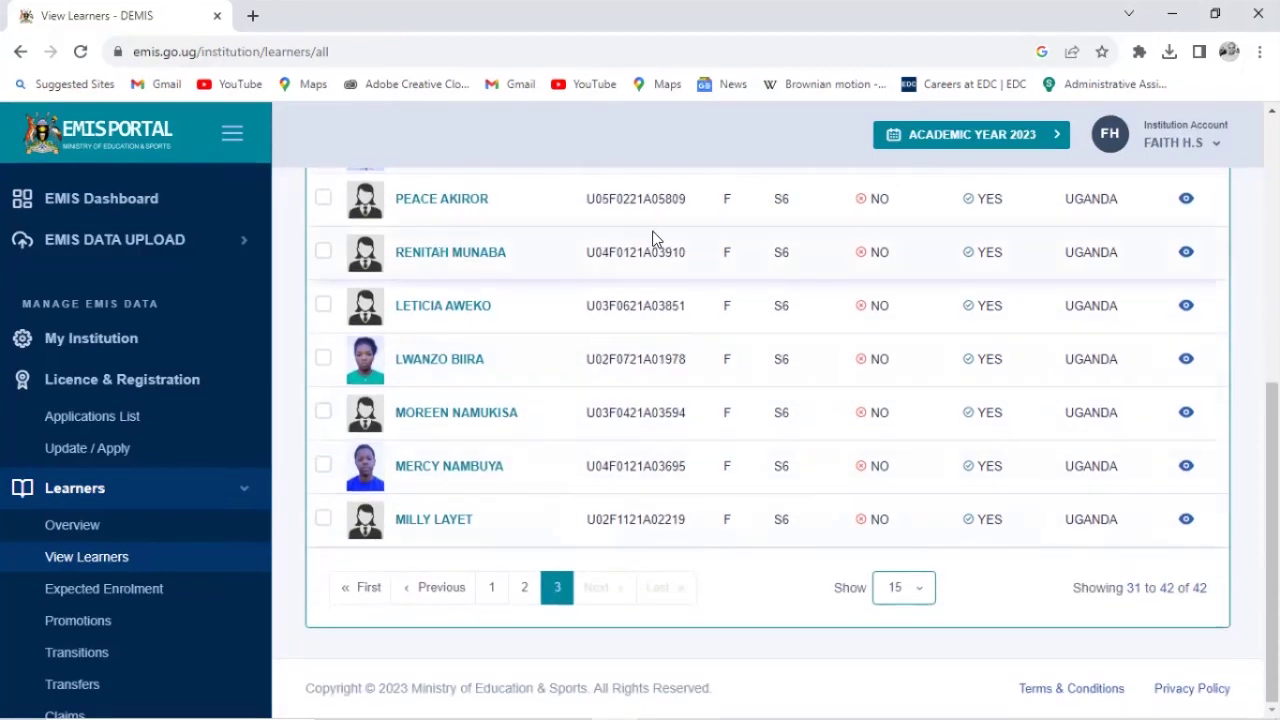
scroll(700, 252, up, 1)
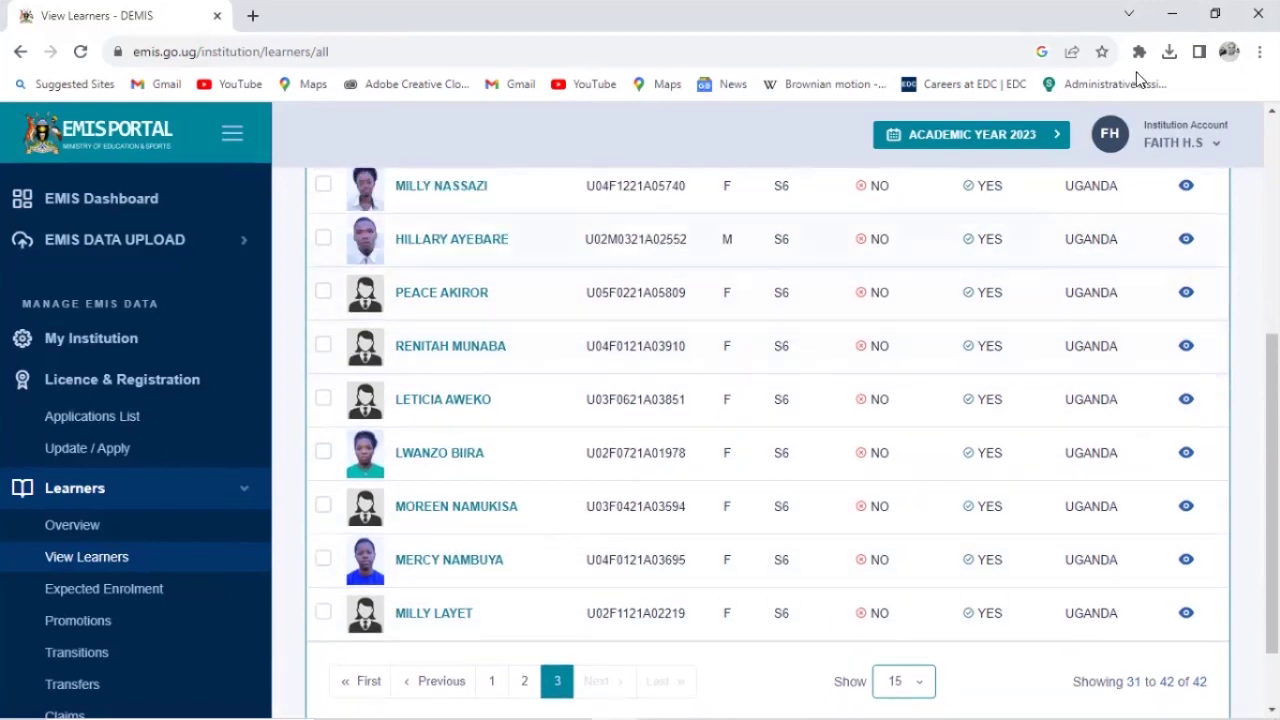
- Open the desktop BULK PHOTOS folder to review the six LIN-named photos, then close it
click(1172, 14)
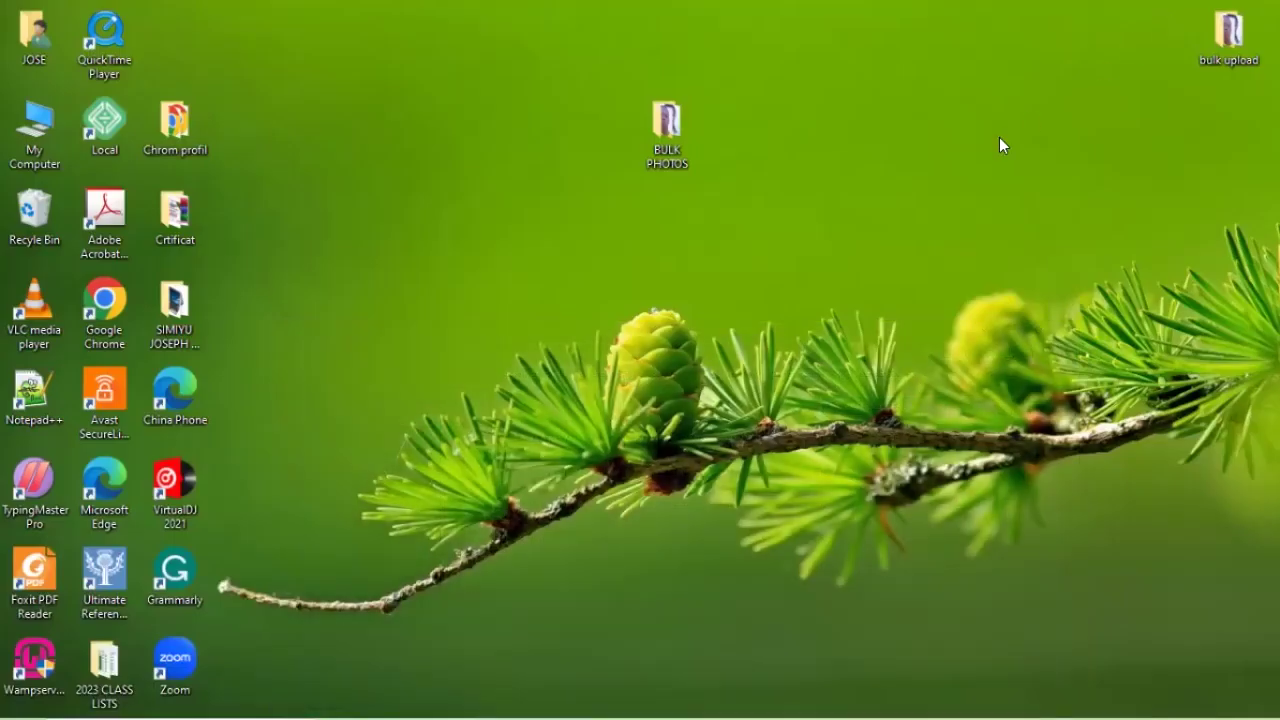
double_click(683, 115)
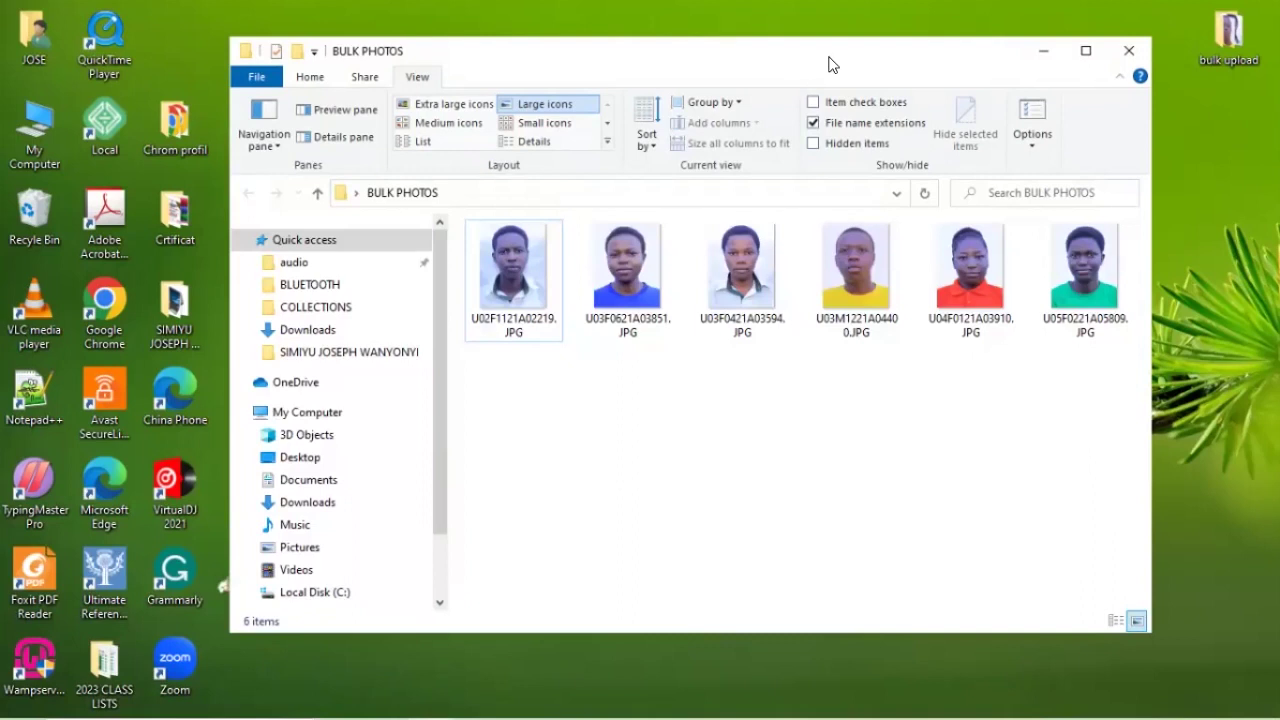
drag(828, 61, 826, 39)
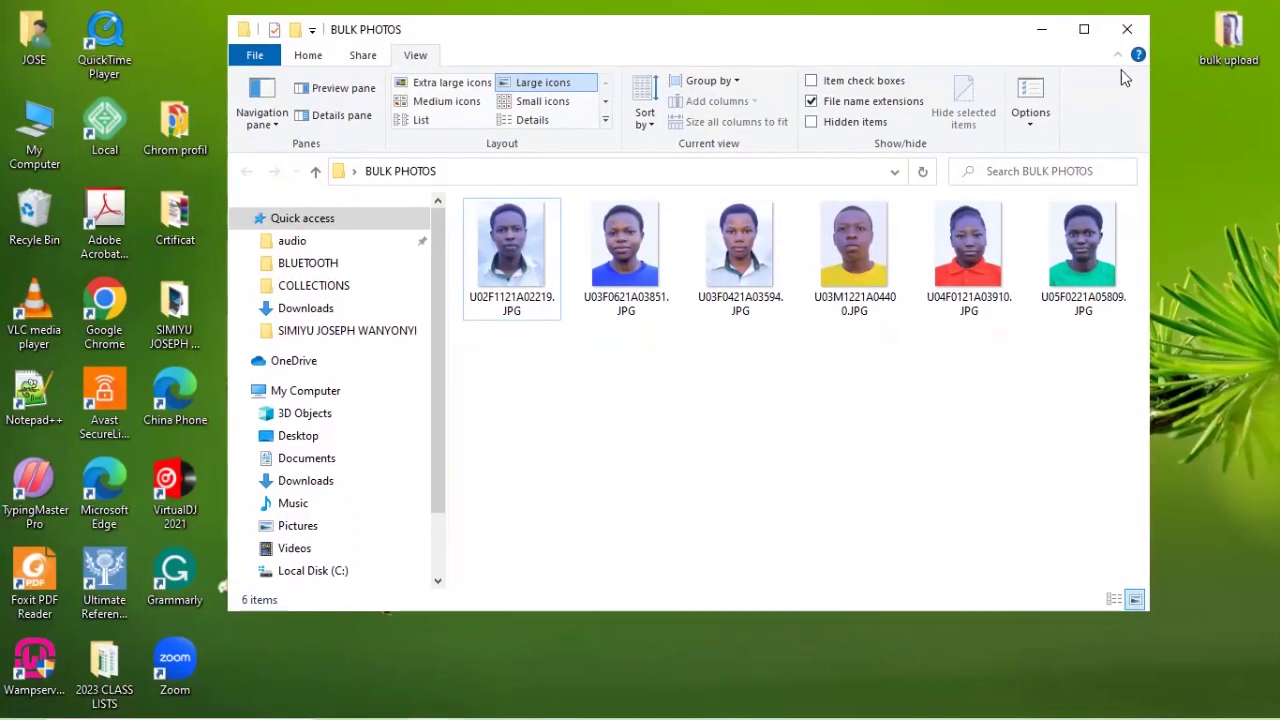
click(1127, 29)
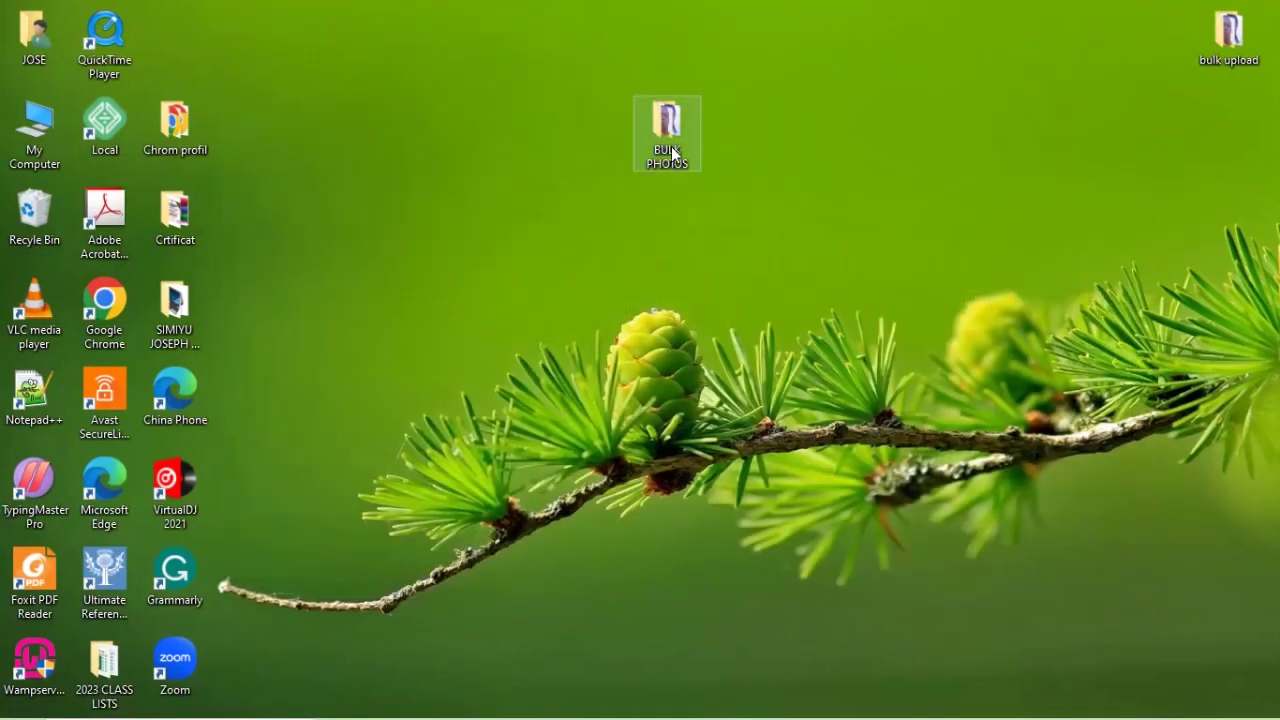
- Go to Learners > Bulk Image Uploads in EMIS Portal, then minimize Chrome to the desktop
mouse_move(797, 700)
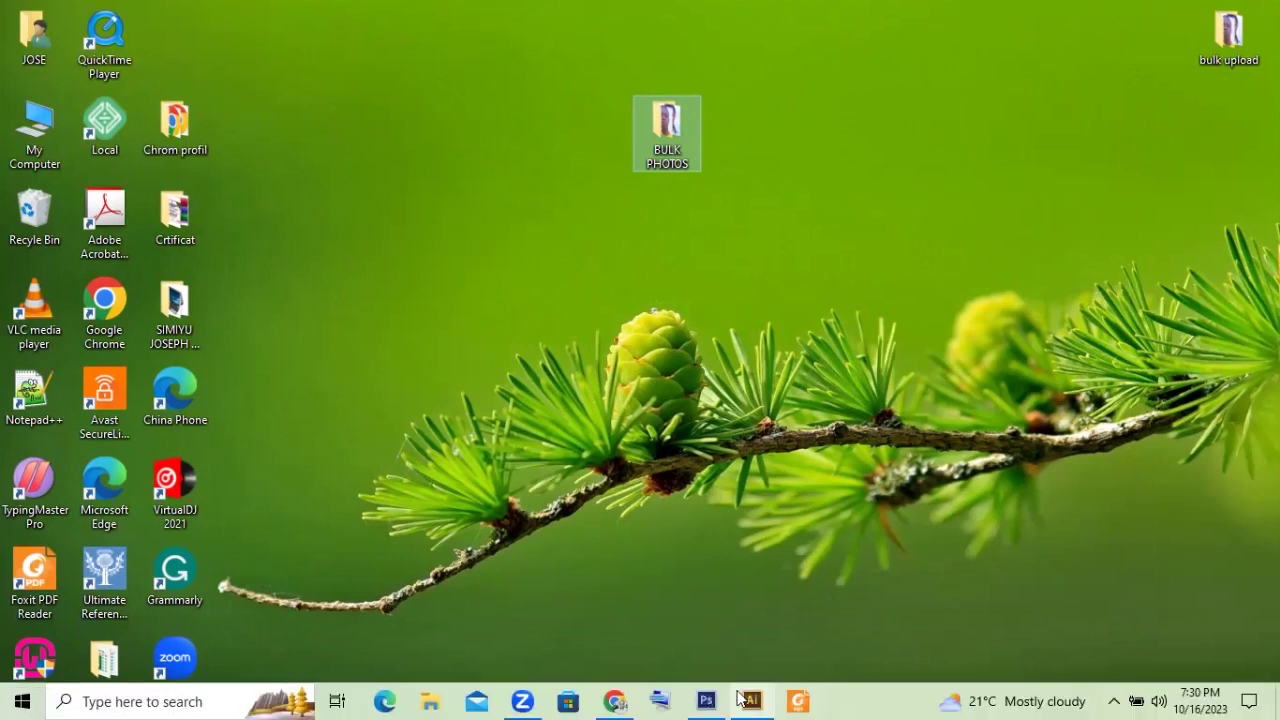
click(614, 700)
scroll(671, 435, up, 5)
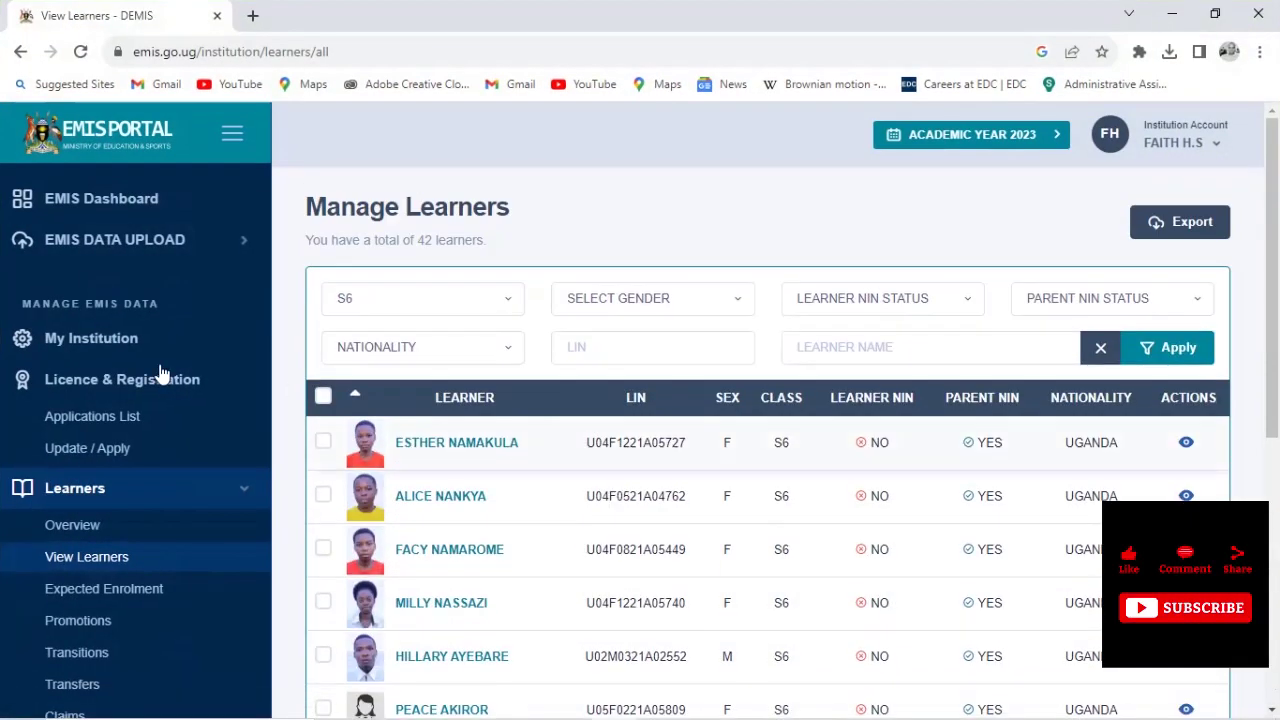
scroll(230, 505, down, 3)
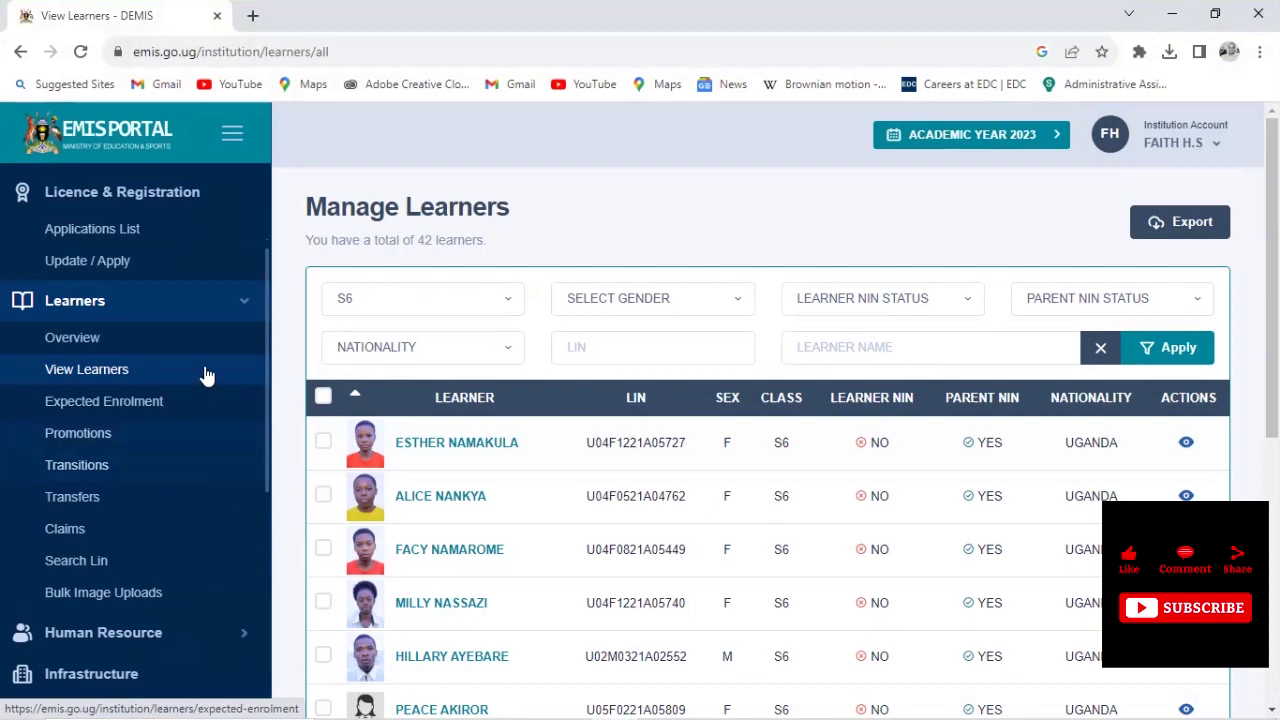
click(131, 596)
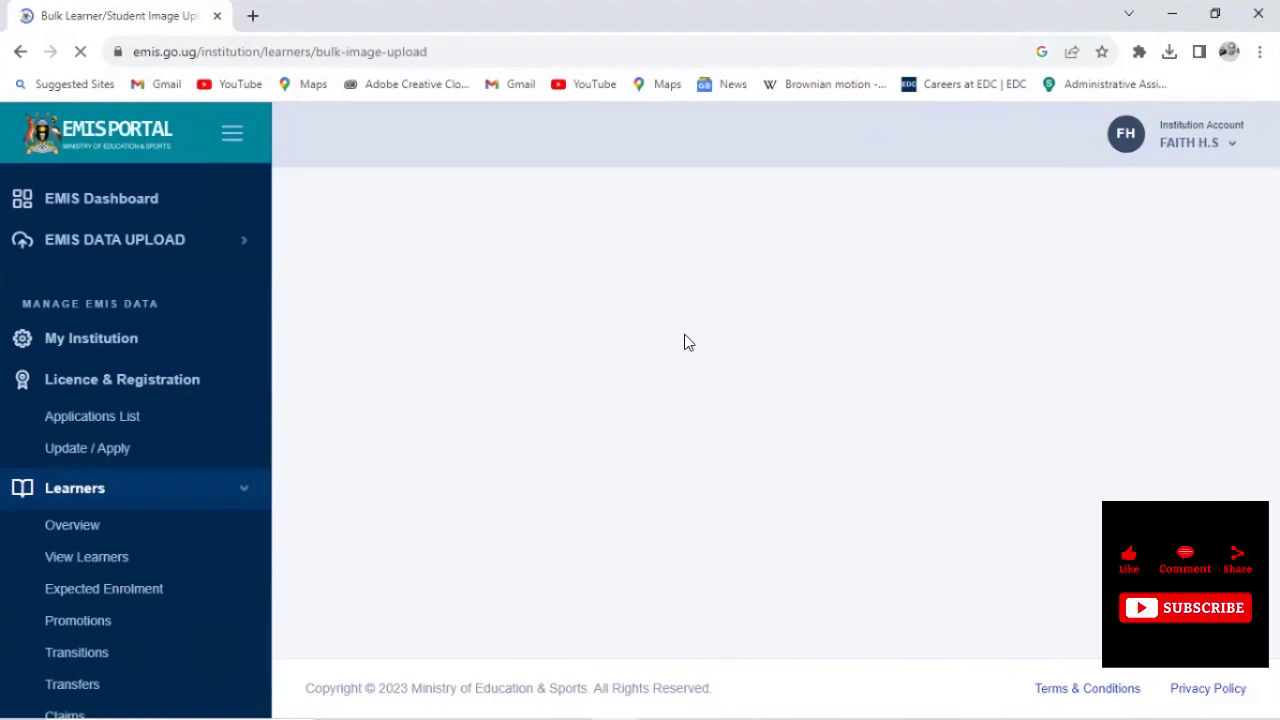
scroll(666, 386, down, 1)
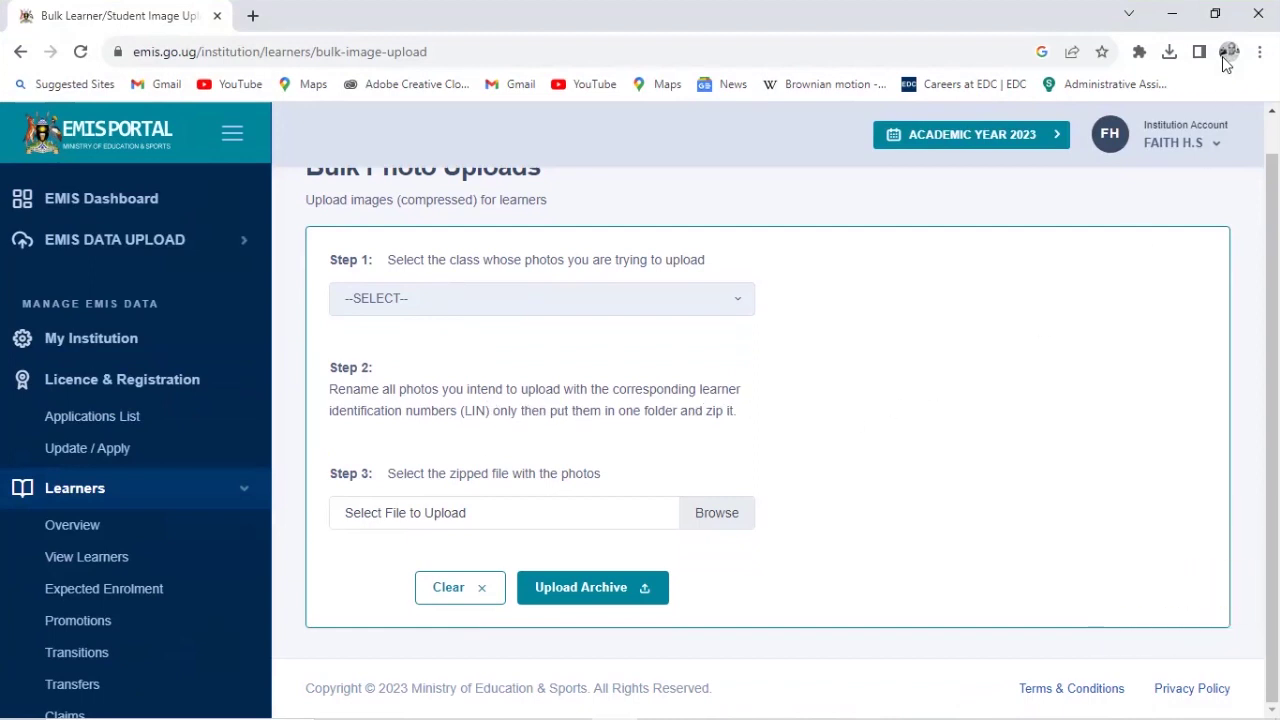
click(1176, 14)
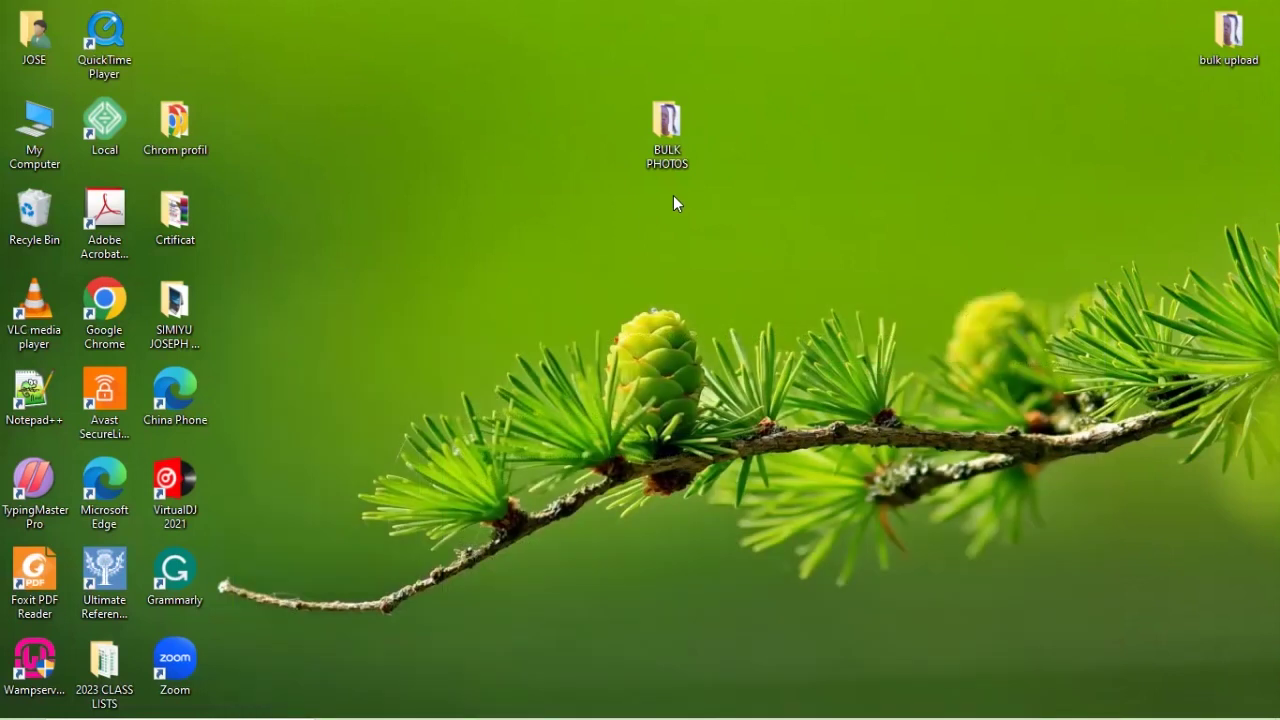
- Compress the BULK PHOTOS folder into BULK PHOTOS.rar and move the archive beside the folder
right_click(679, 128)
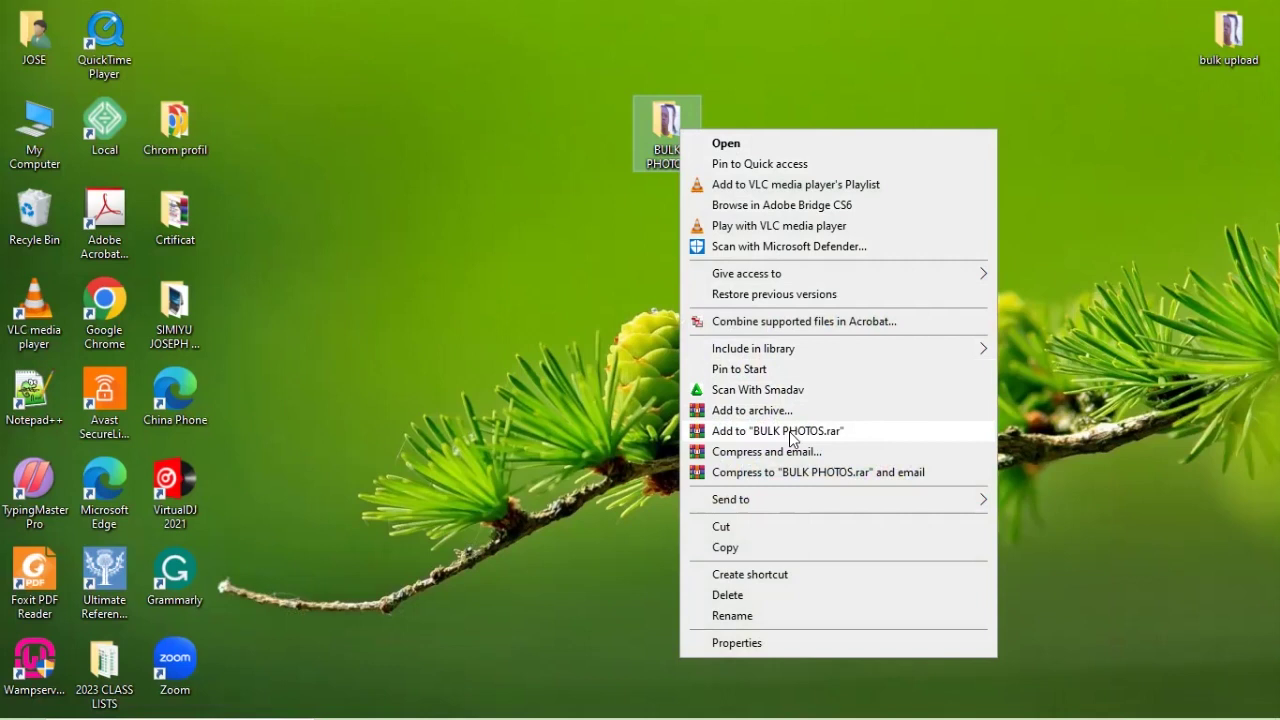
click(650, 128)
right_click(650, 124)
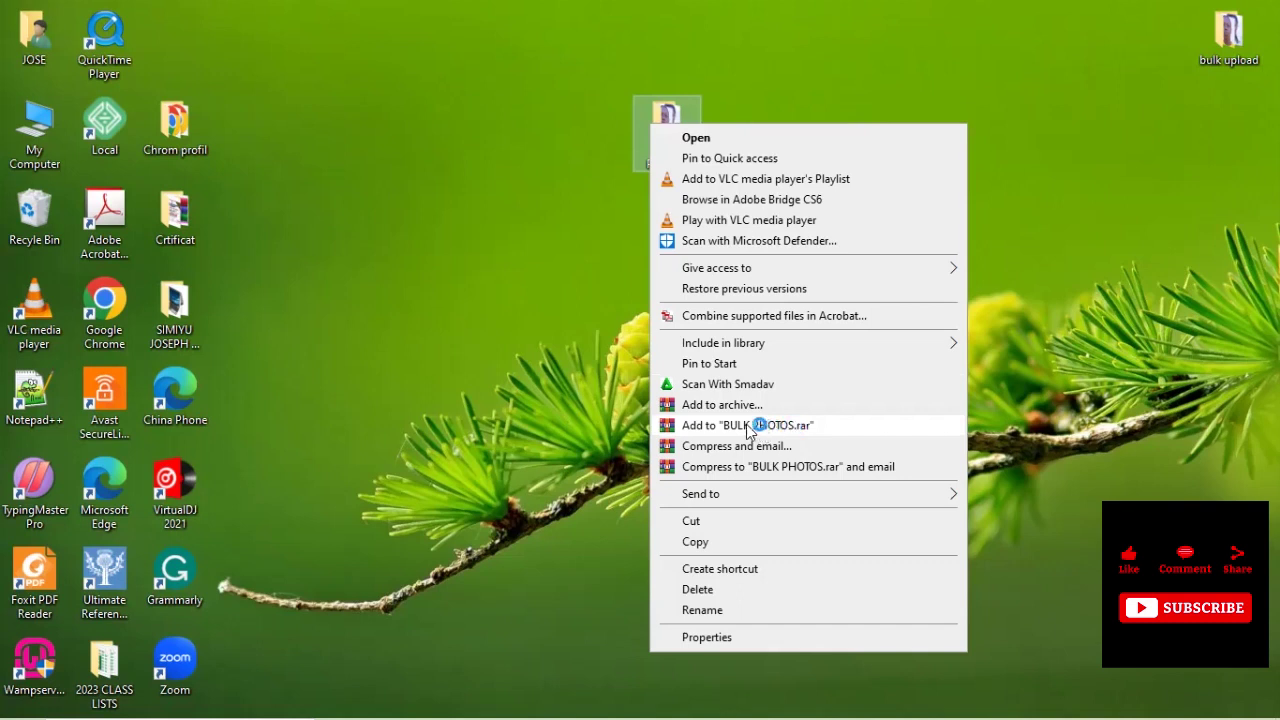
click(789, 426)
click(499, 108)
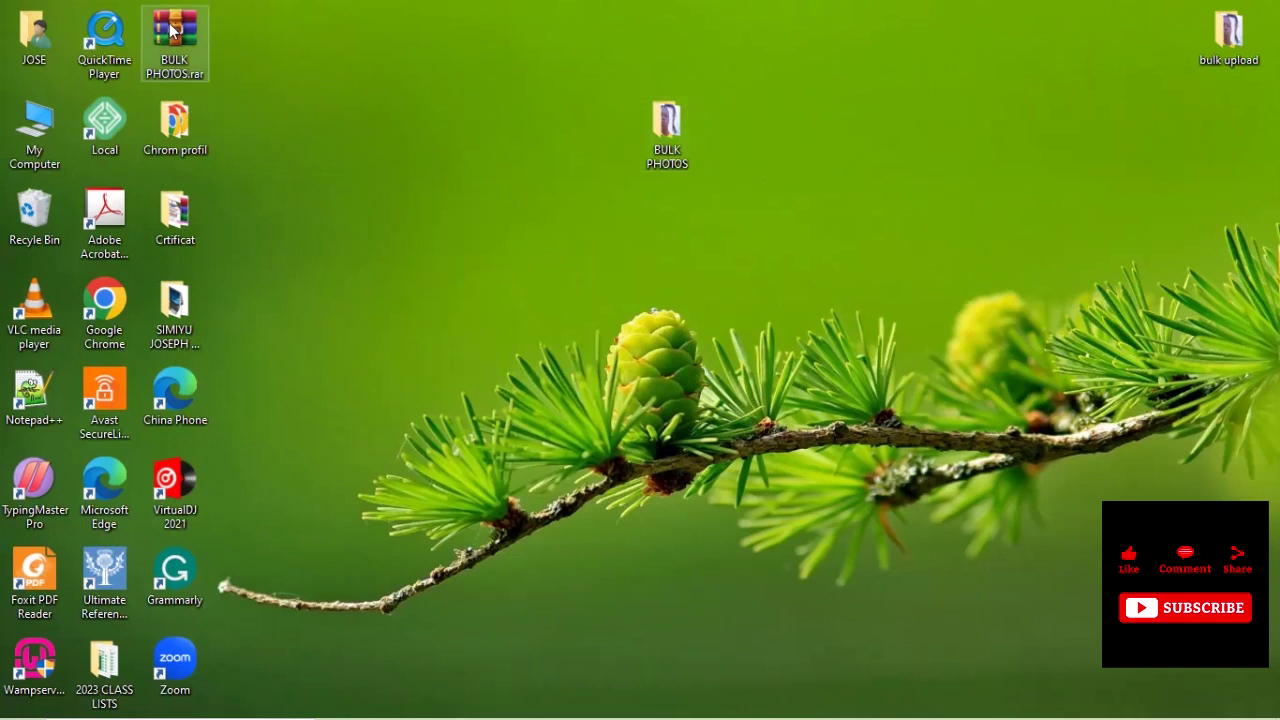
drag(190, 50, 806, 128)
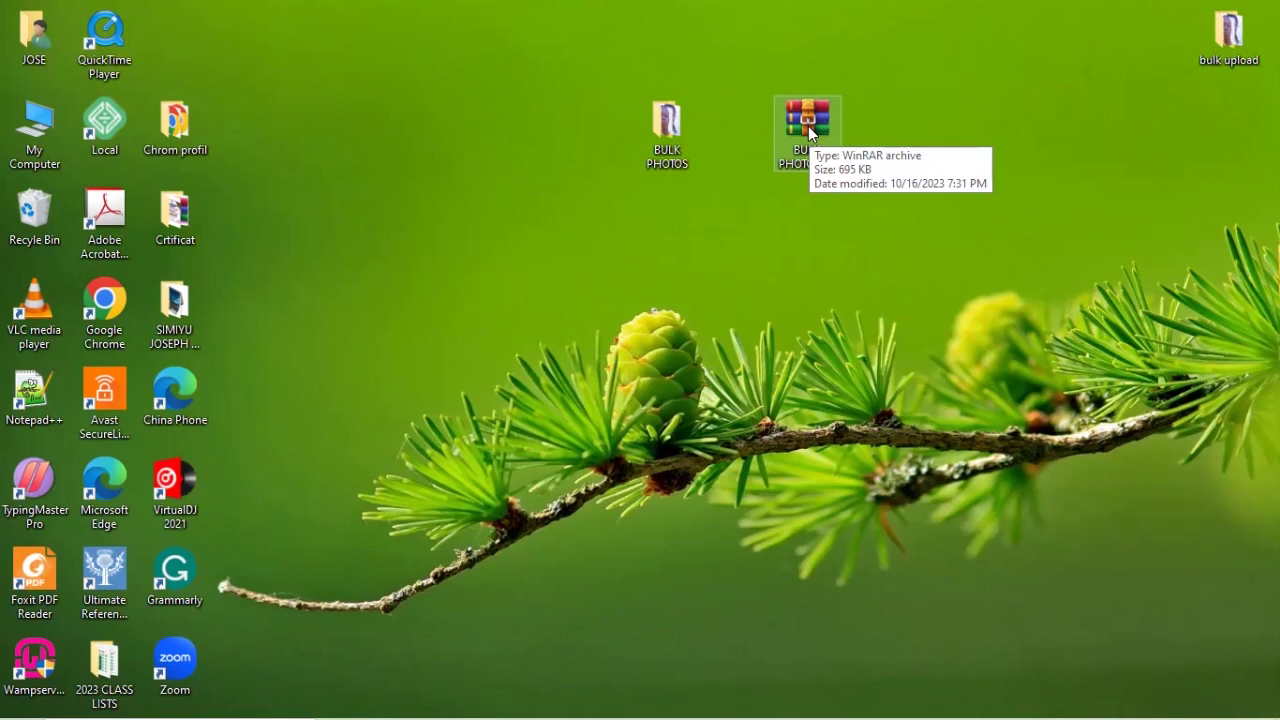
- Refresh the desktop and rearrange BULK PHOTOS.rar and the folder side by side
right_click(931, 66)
click(978, 120)
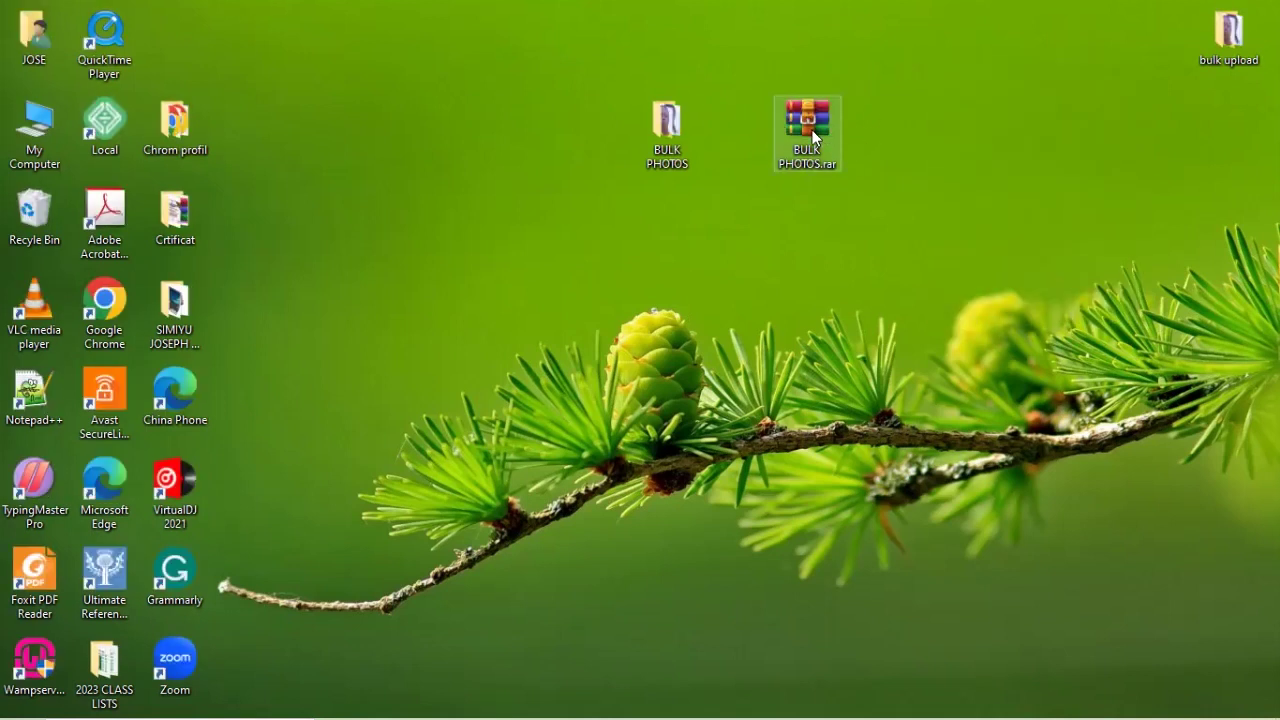
drag(800, 132, 458, 124)
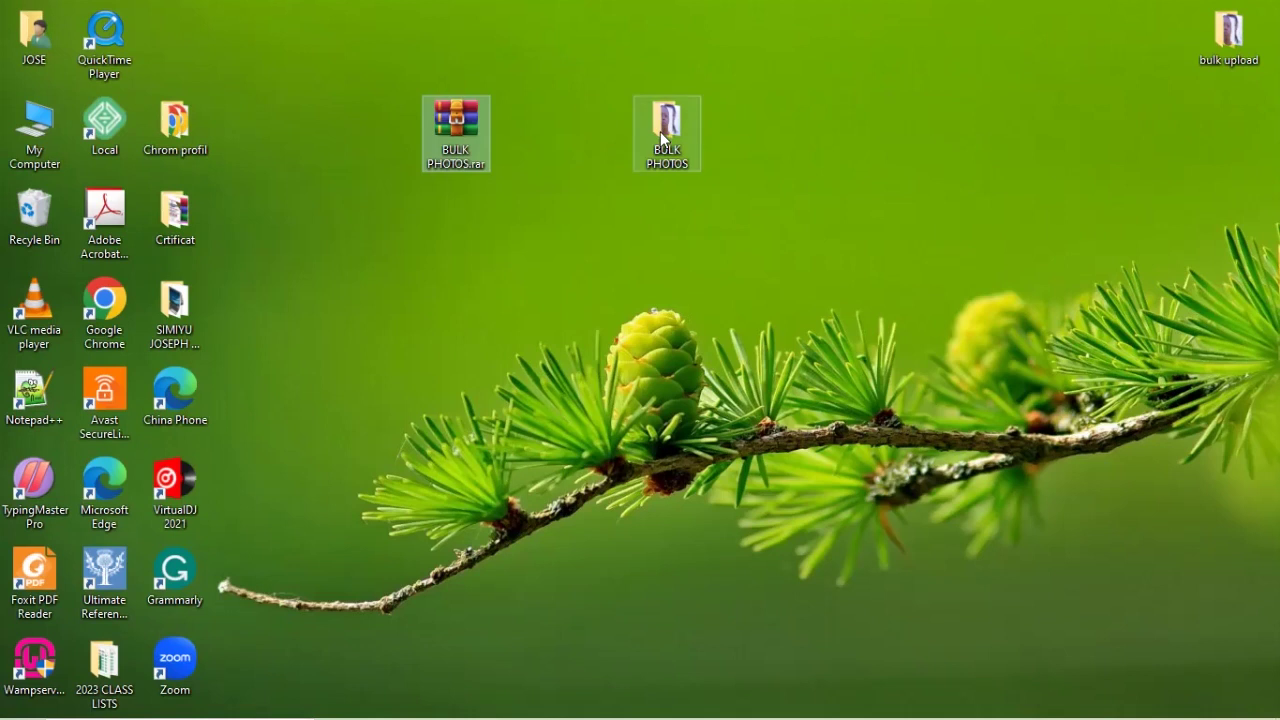
drag(660, 131, 735, 112)
drag(458, 122, 530, 112)
right_click(602, 214)
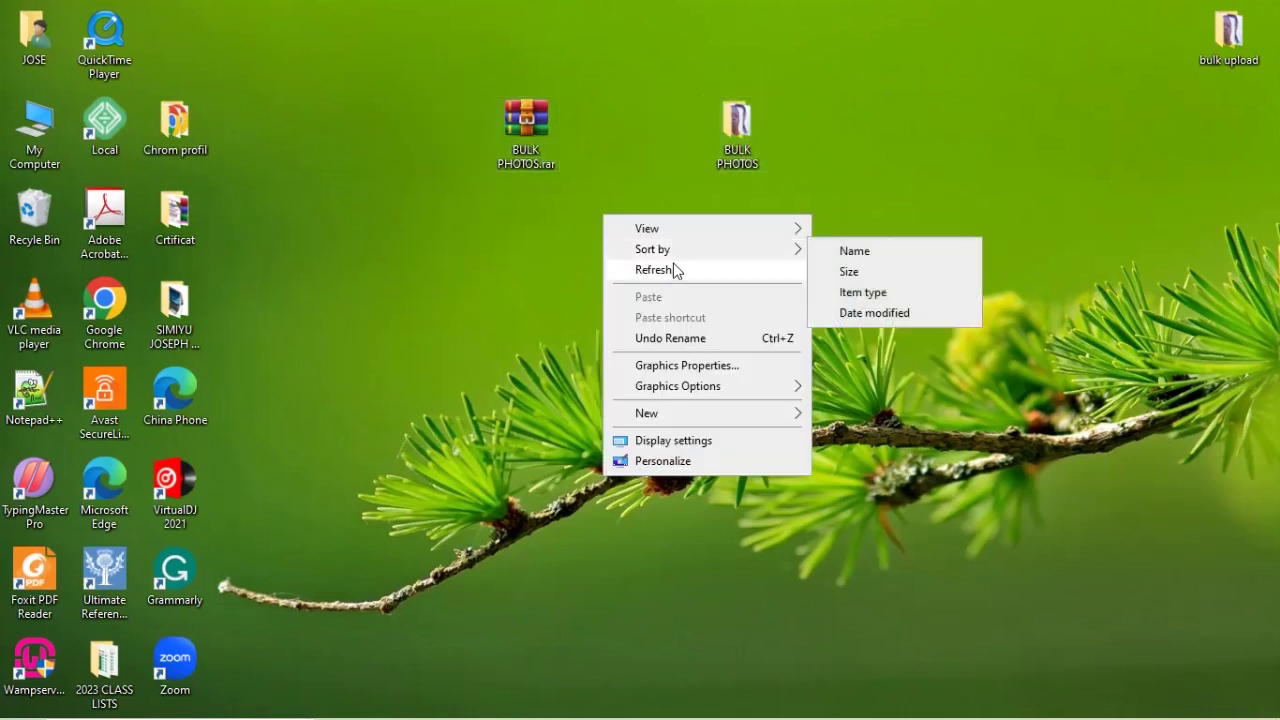
click(672, 269)
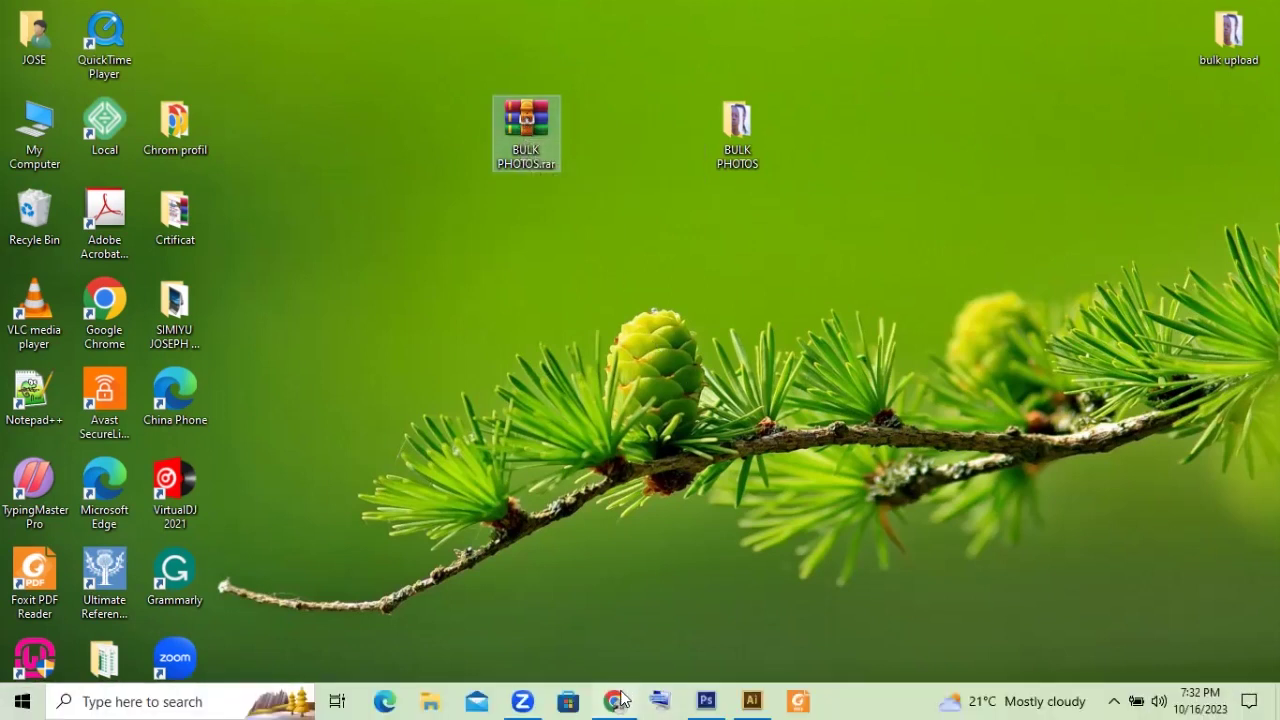
- Return to the EMIS upload page, choose class S6, and browse for the zipped photo file
click(616, 700)
scroll(380, 296, up, 2)
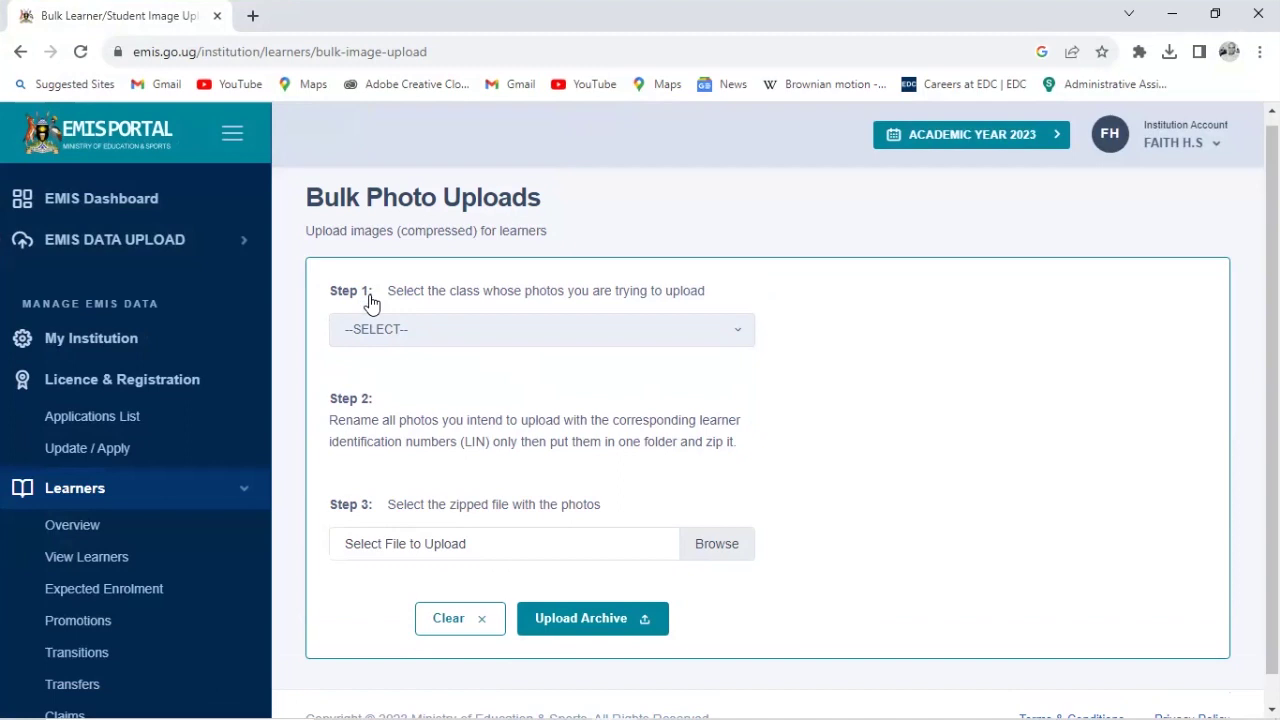
scroll(334, 286, down, 2)
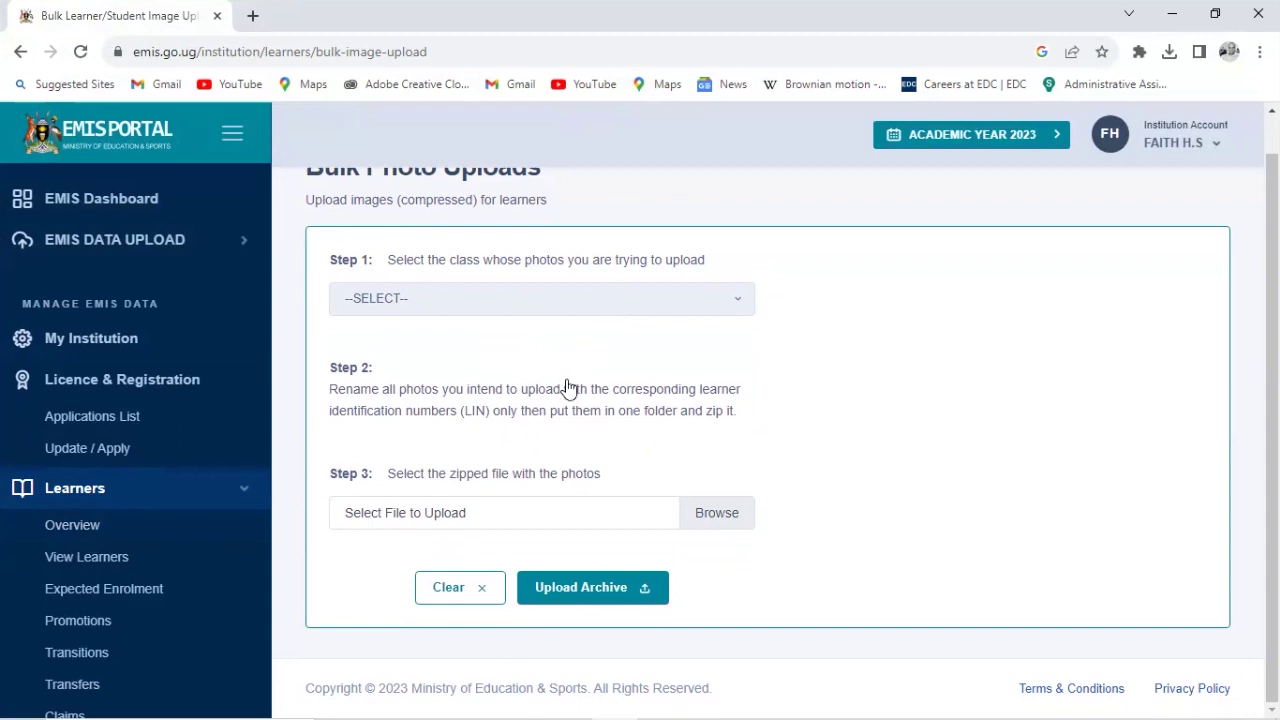
click(540, 298)
click(460, 503)
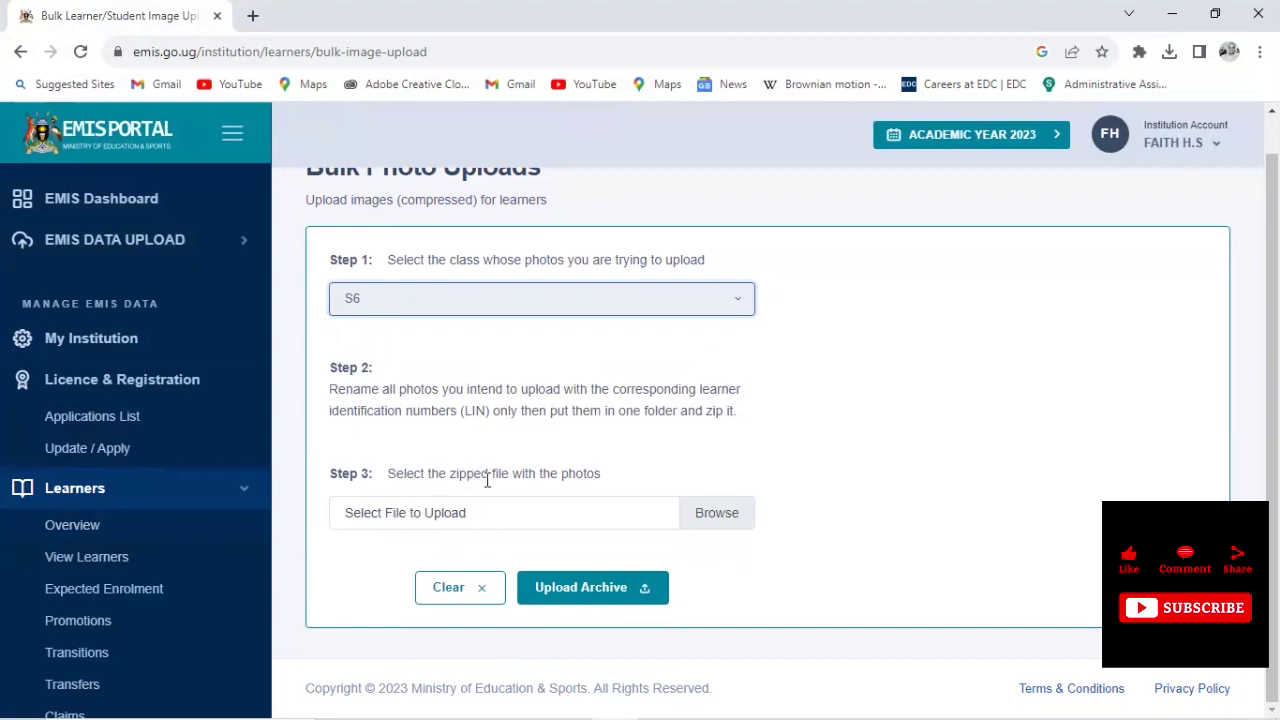
click(720, 518)
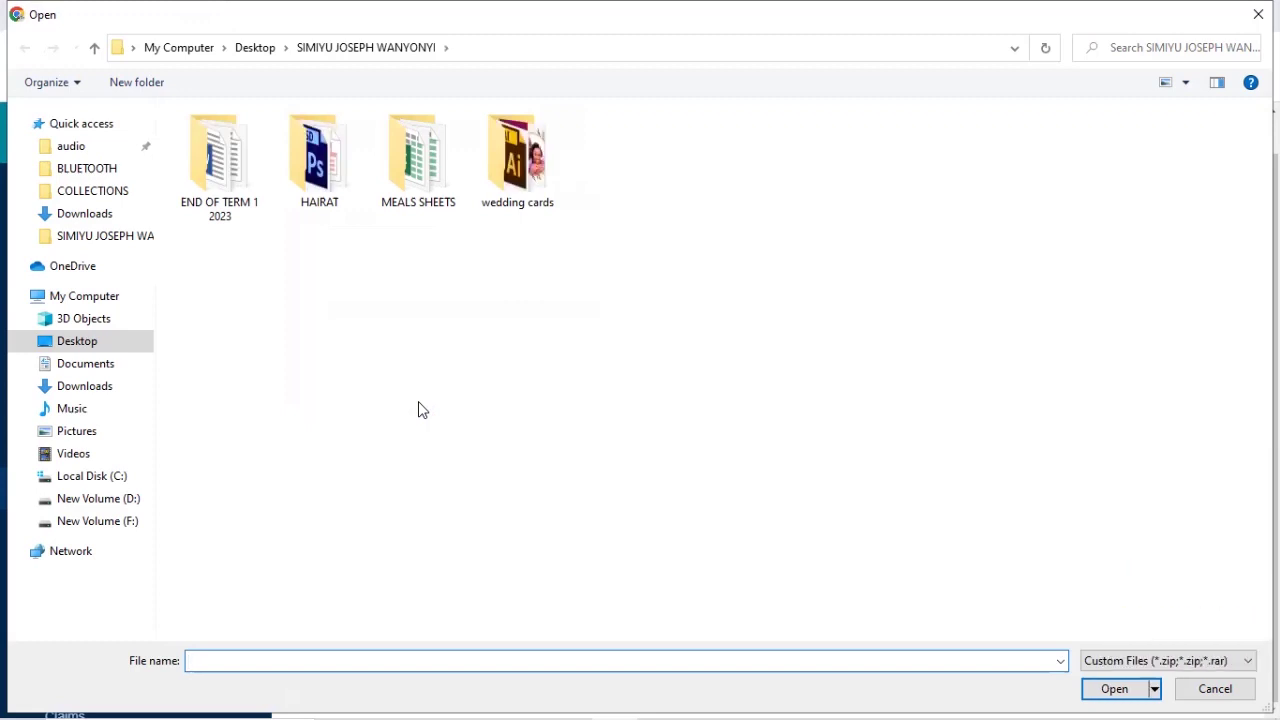
- Select BULK PHOTOS.rar on the Desktop, cancelling an accidental rename of the file
click(71, 344)
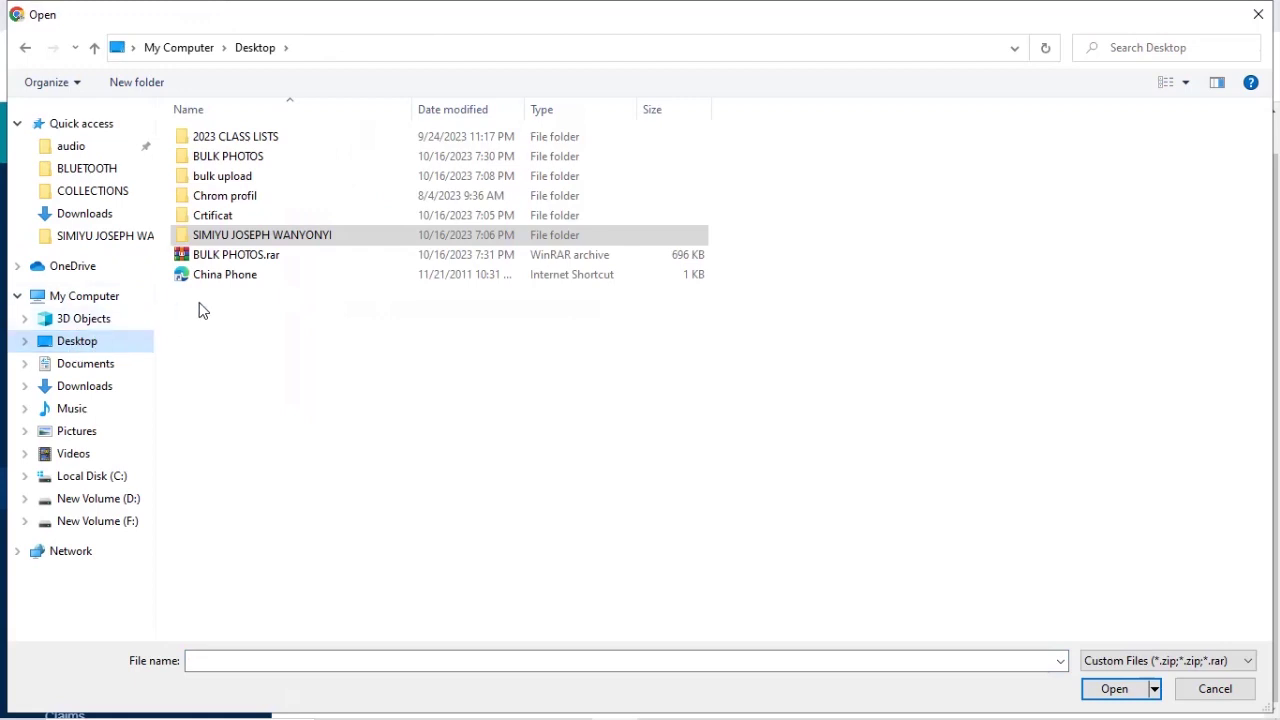
click(265, 258)
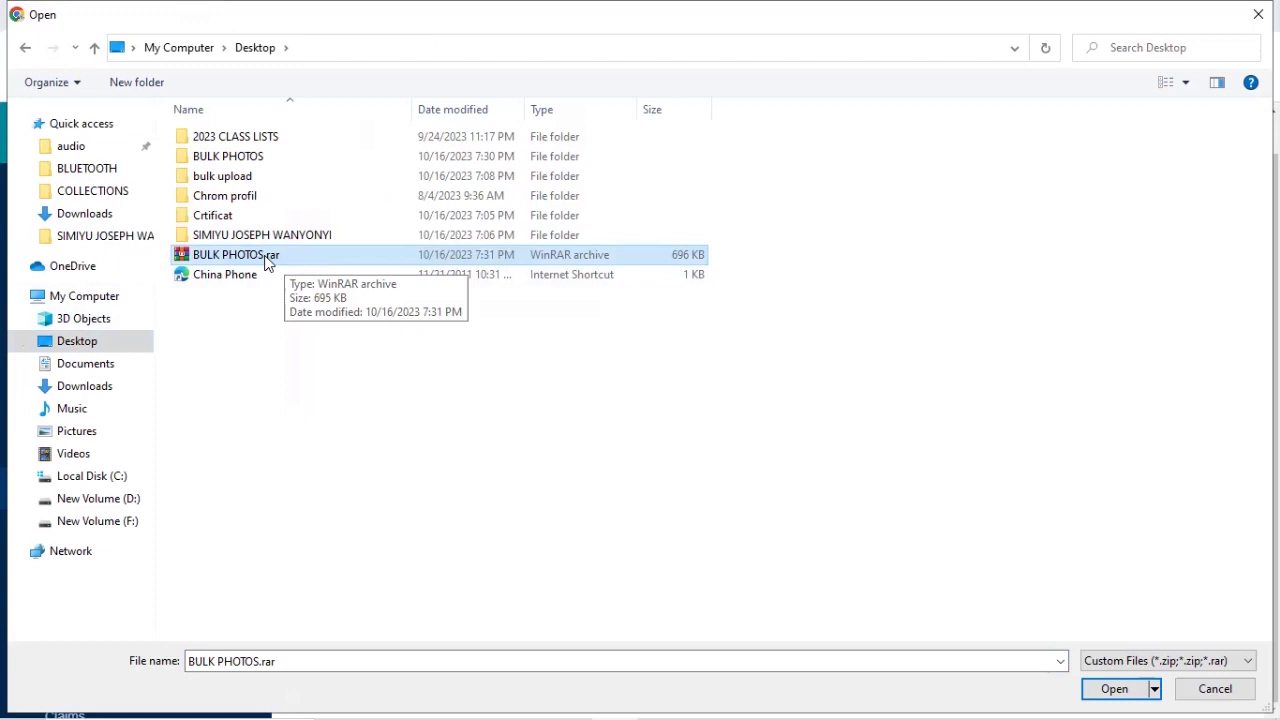
click(312, 257)
key(Escape)
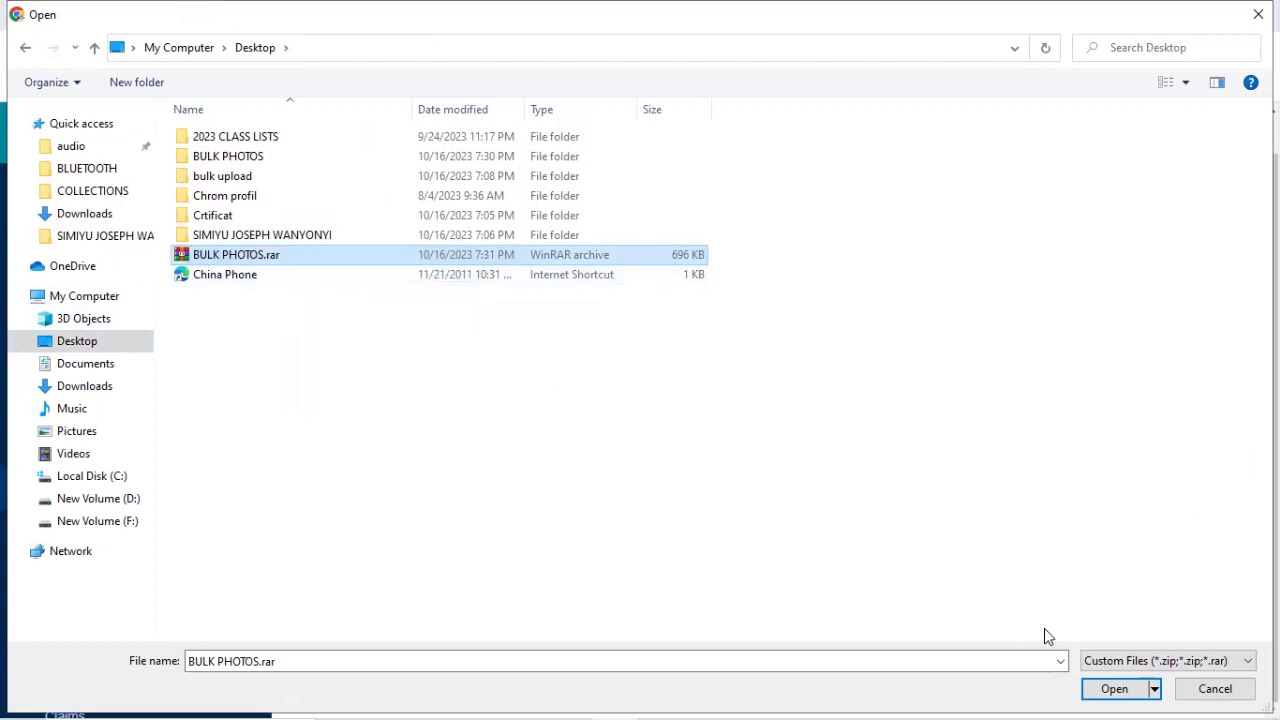
- Open BULK PHOTOS.rar and upload it as the S6 learner photos archive
click(1114, 689)
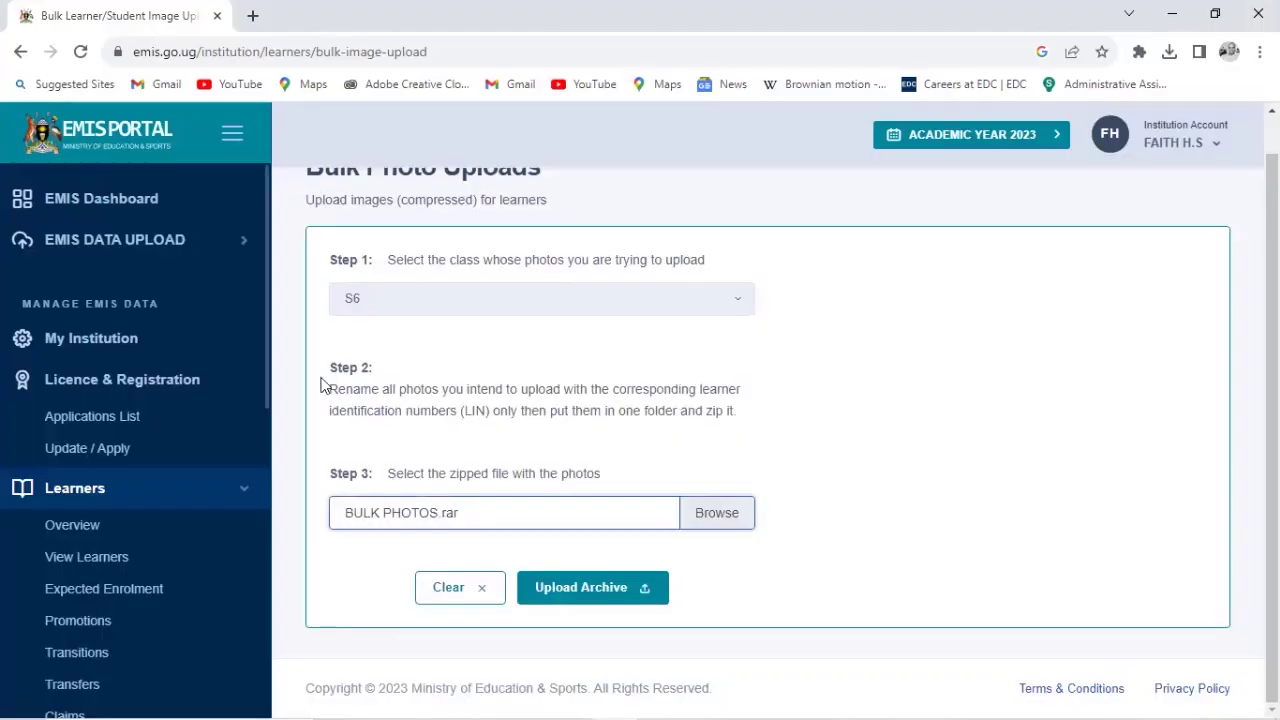
click(637, 592)
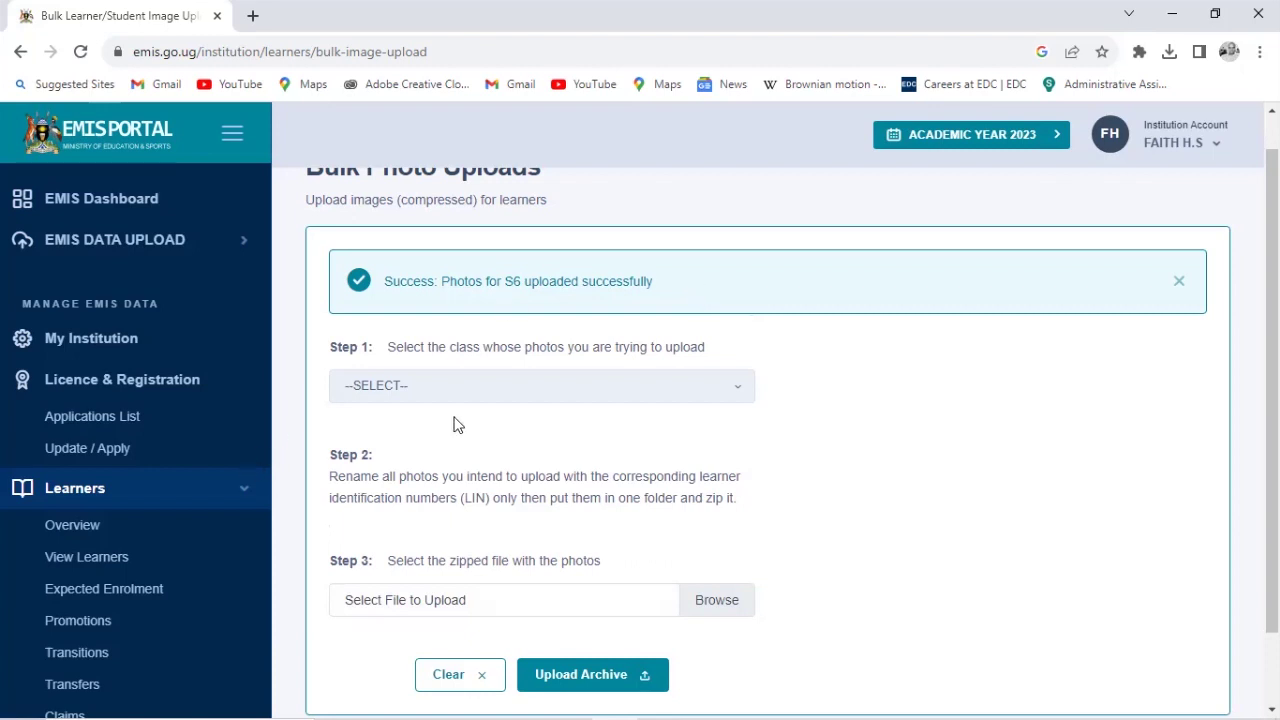
scroll(454, 420, down, 1)
scroll(331, 451, up, 2)
scroll(204, 525, down, 2)
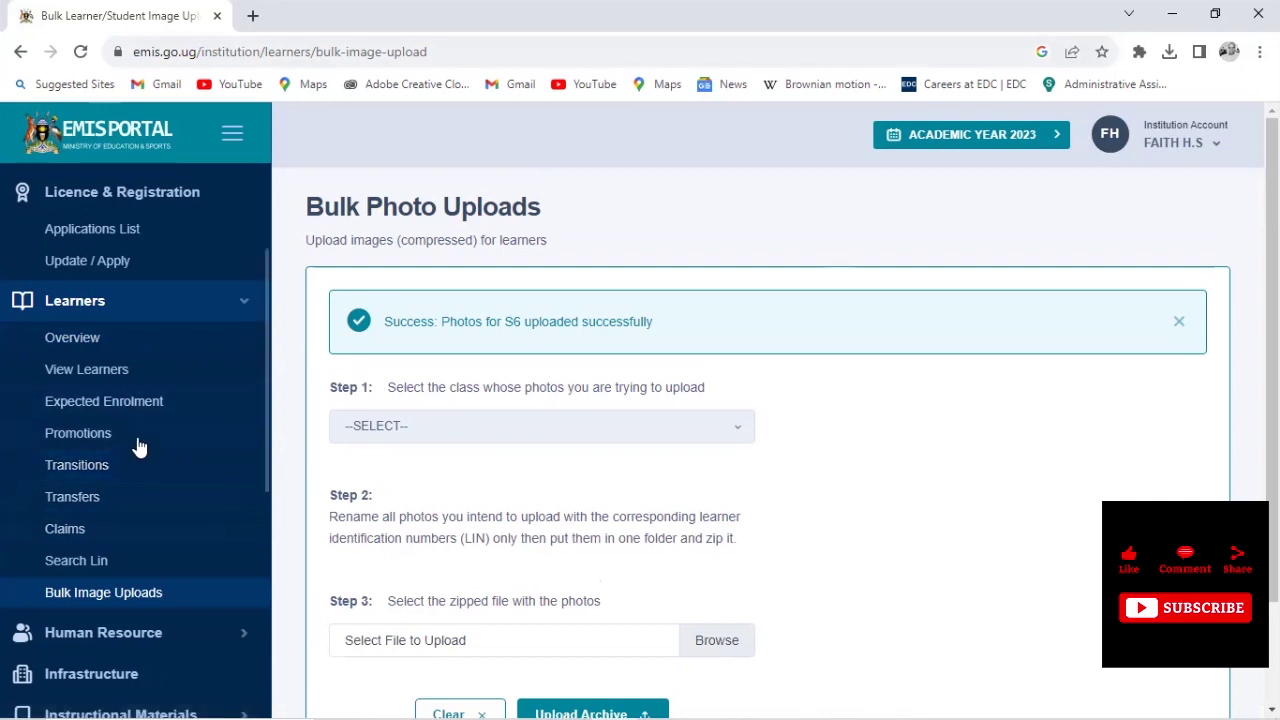
scroll(134, 443, down, 1)
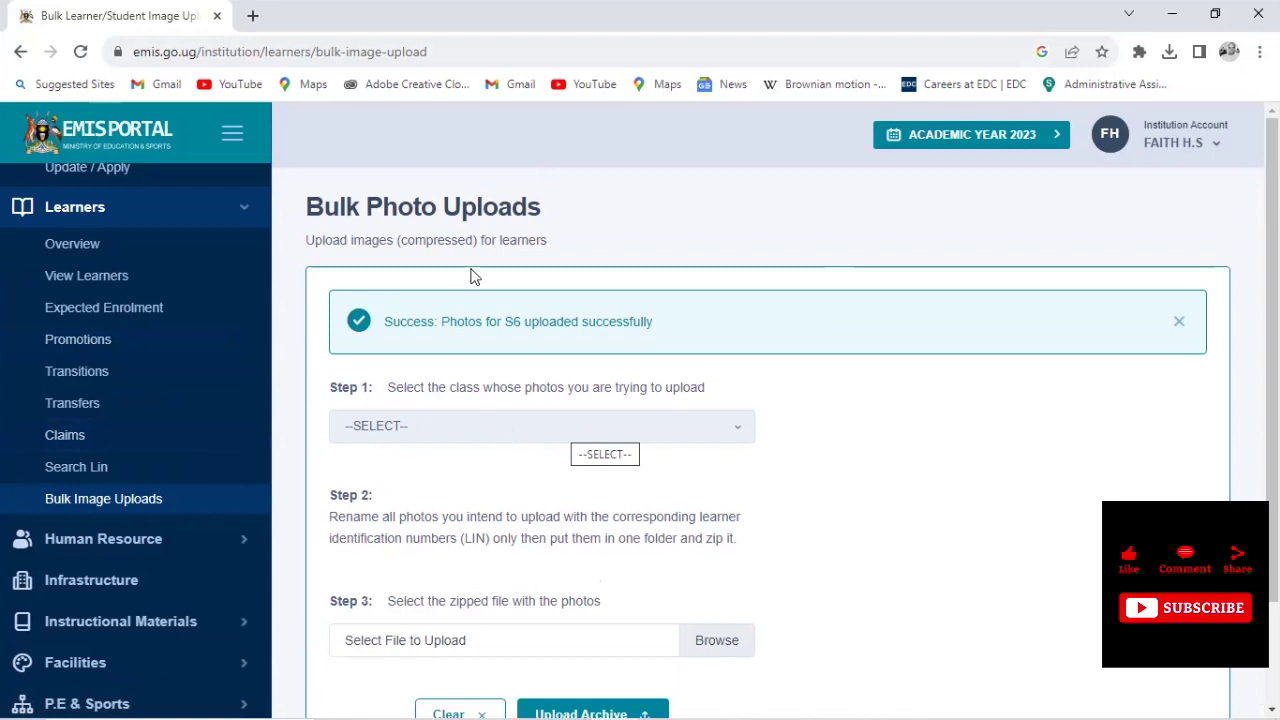
scroll(171, 443, up, 2)
scroll(171, 434, down, 2)
scroll(171, 434, up, 1)
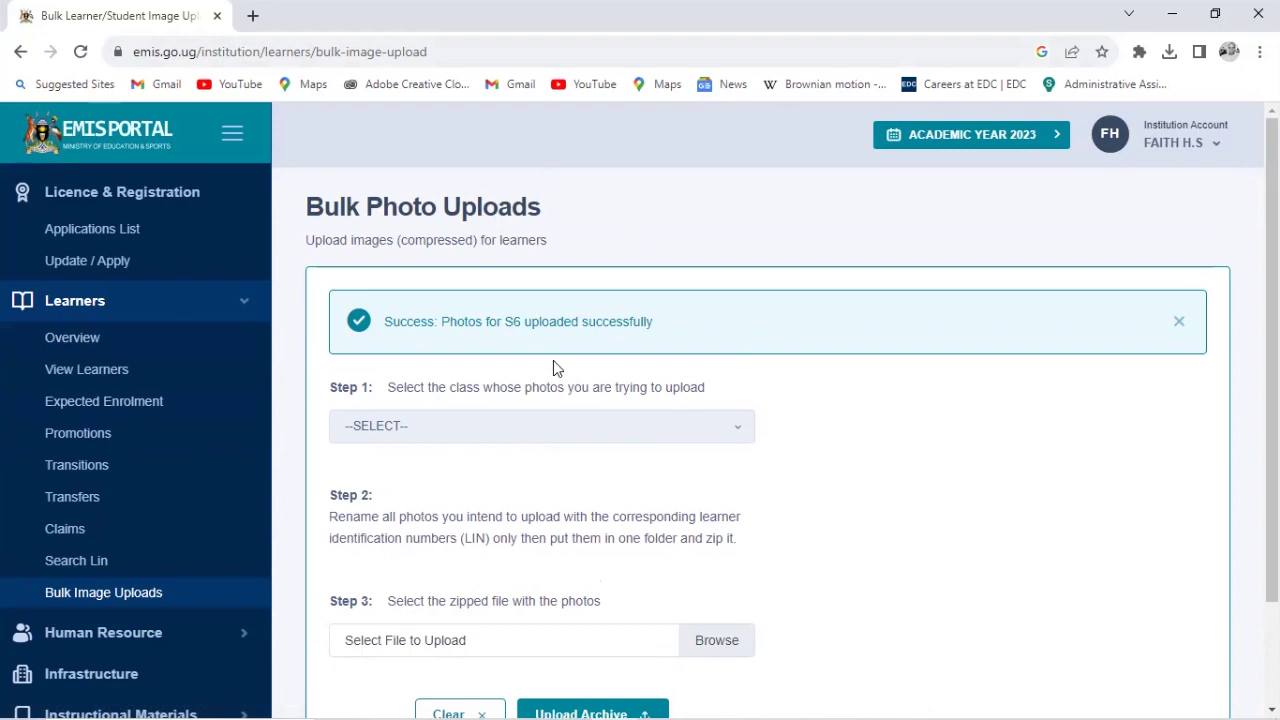
scroll(460, 343, down, 1)
scroll(460, 343, up, 1)
scroll(143, 429, up, 4)
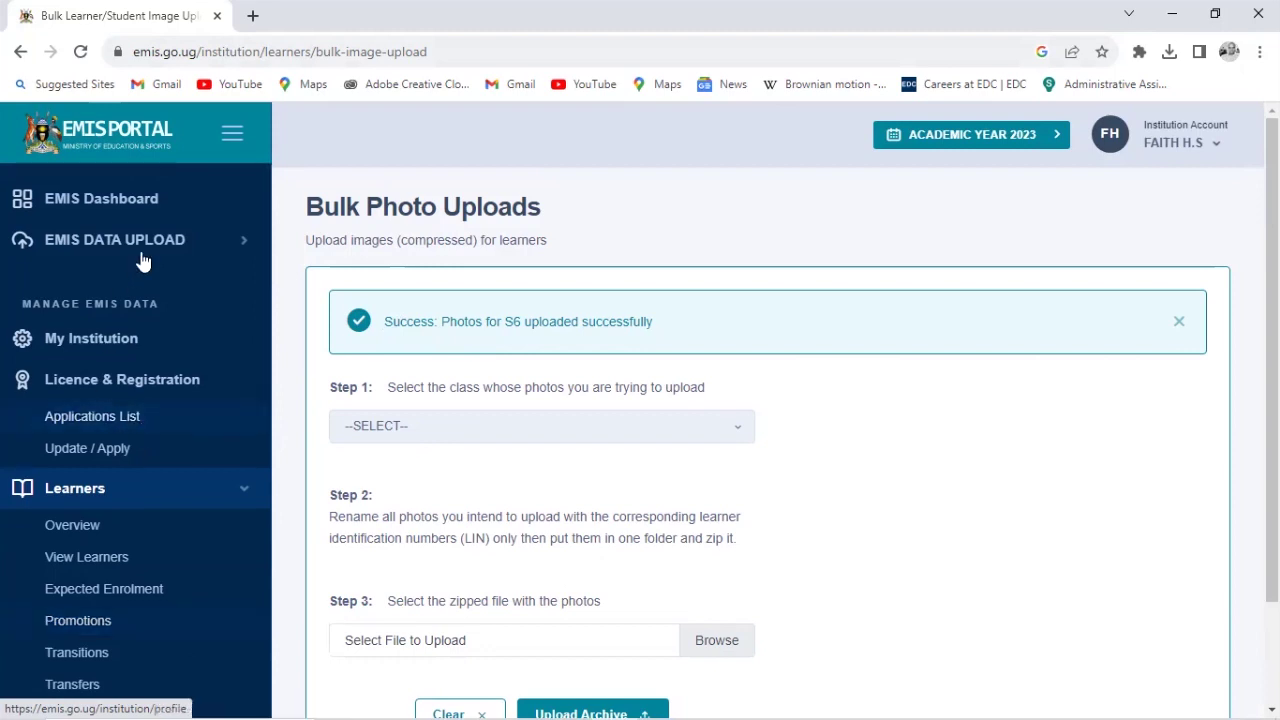
scroll(614, 433, down, 1)
scroll(640, 428, down, 2)
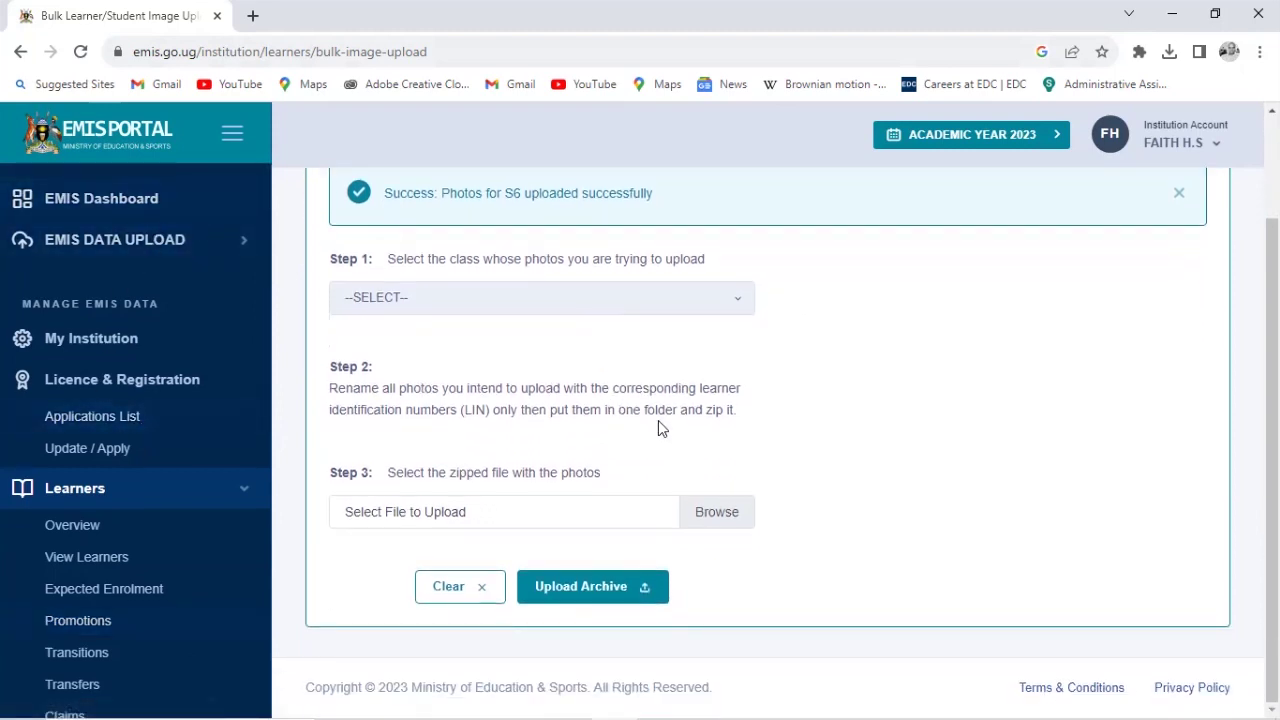
scroll(653, 425, up, 2)
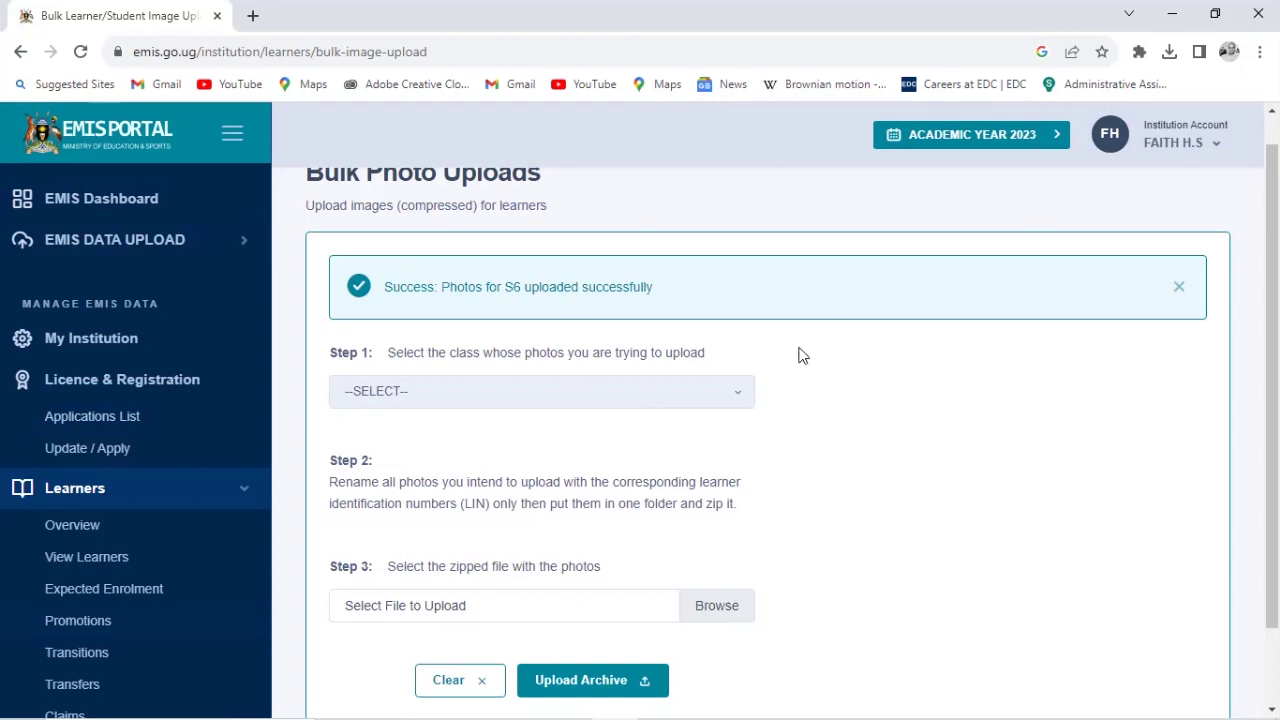
scroll(798, 358, down, 1)
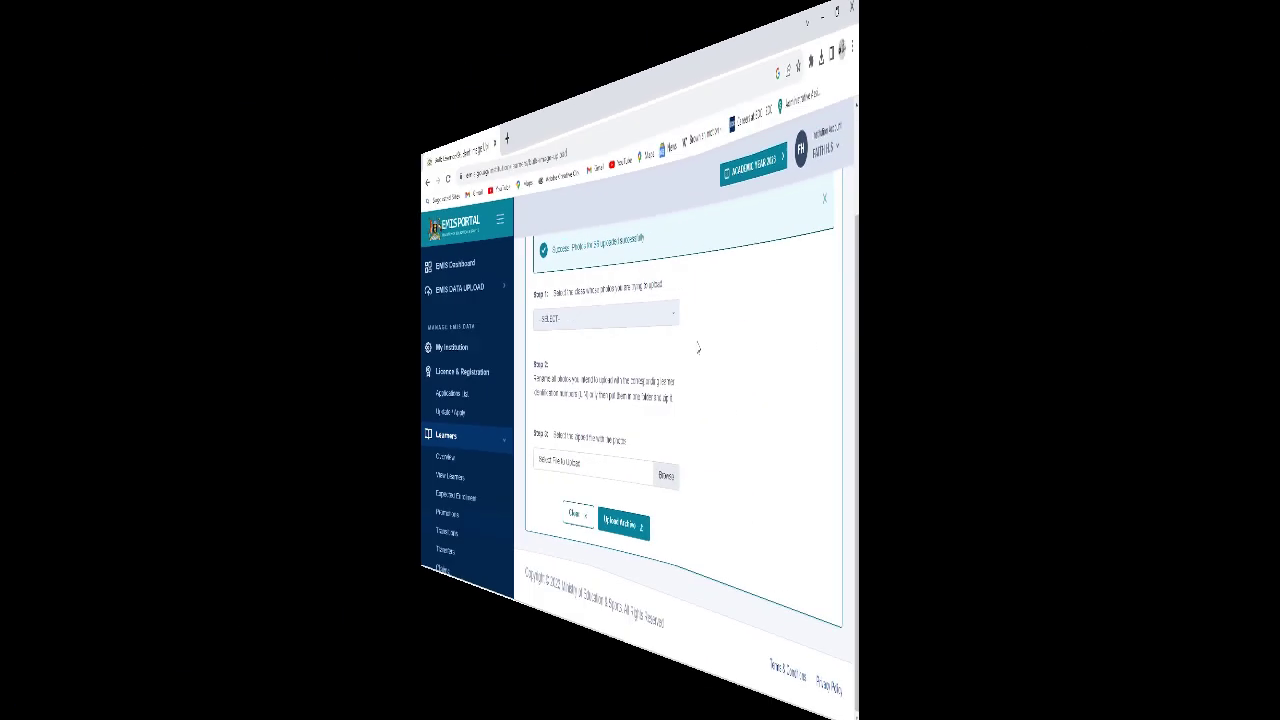